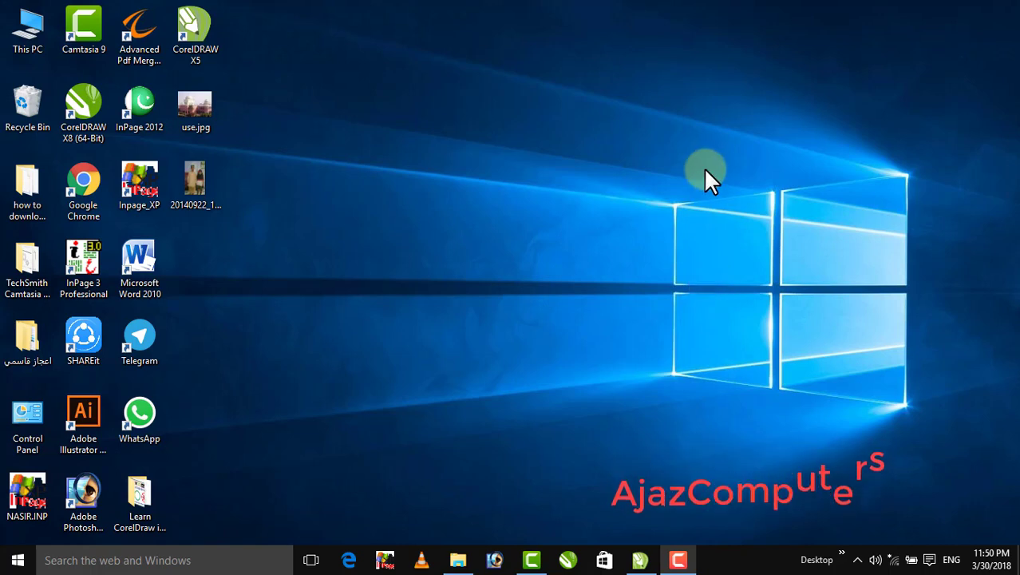
- Switch to CorelDRAW X5 and look at the Crop tool and the other tools grouped with it
{"action": "left_click", "coordinate": [638, 563]}
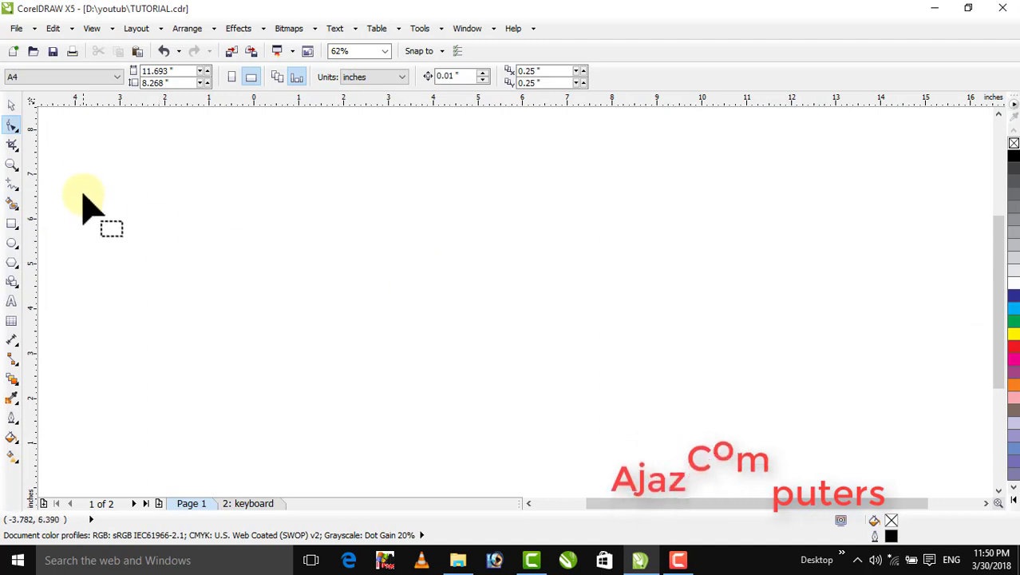
{"action": "left_click", "coordinate": [12, 148]}
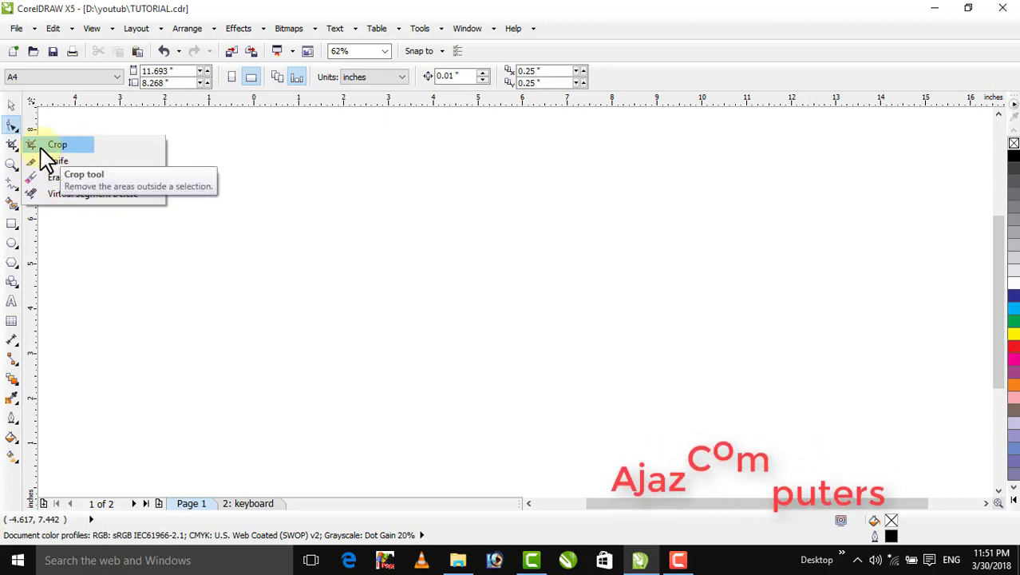
{"action": "left_click", "coordinate": [283, 191]}
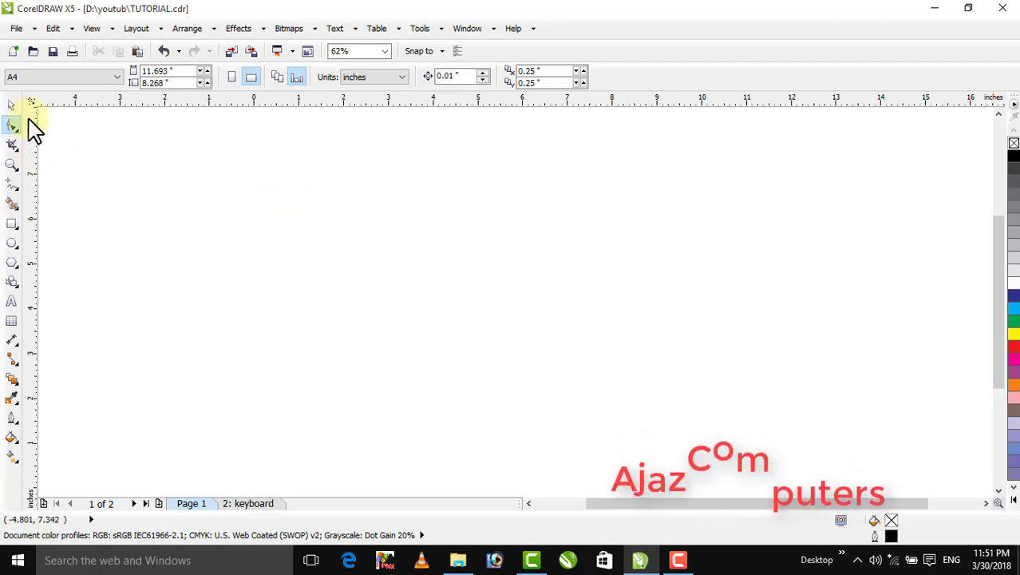
- Bring use.jpg from the desktop into the CorelDRAW drawing and show the whole picture
{"action": "left_click", "coordinate": [928, 10]}
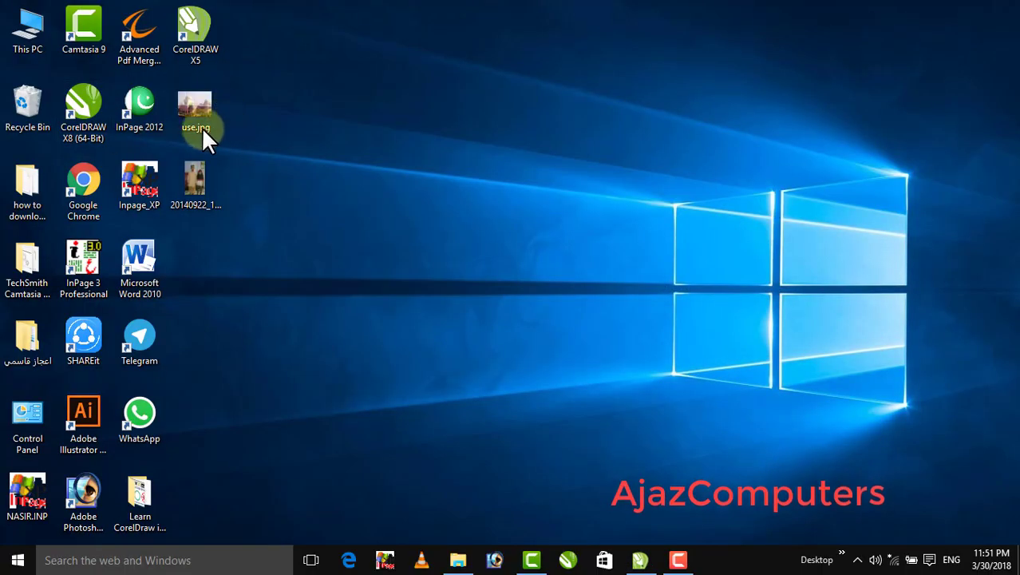
{"action": "left_click", "coordinate": [192, 171]}
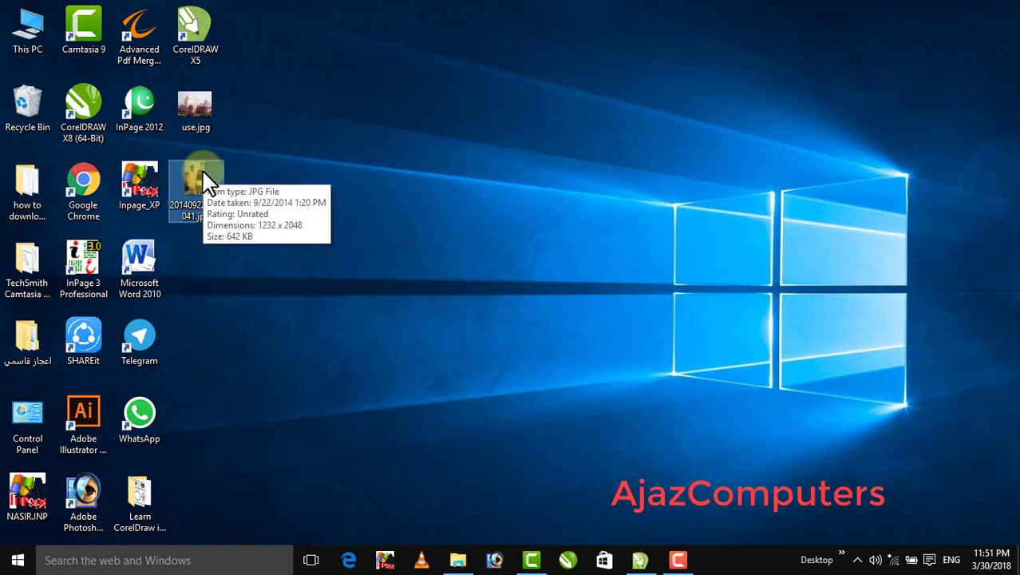
{"action": "left_click", "coordinate": [285, 131]}
{"action": "left_click", "coordinate": [199, 108]}
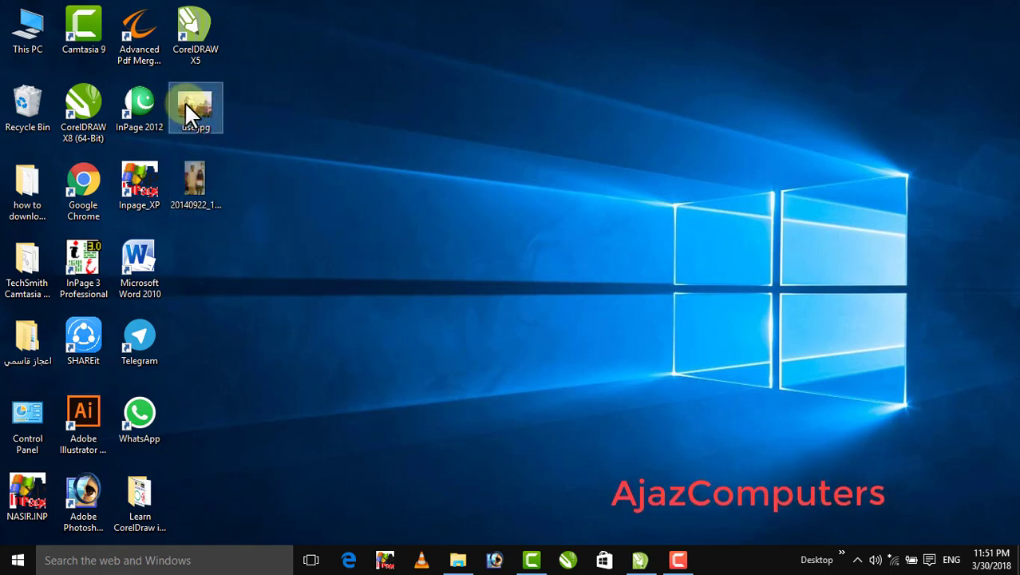
{"action": "left_click_drag", "start_coordinate": [308, 121], "coordinate": [434, 152]}
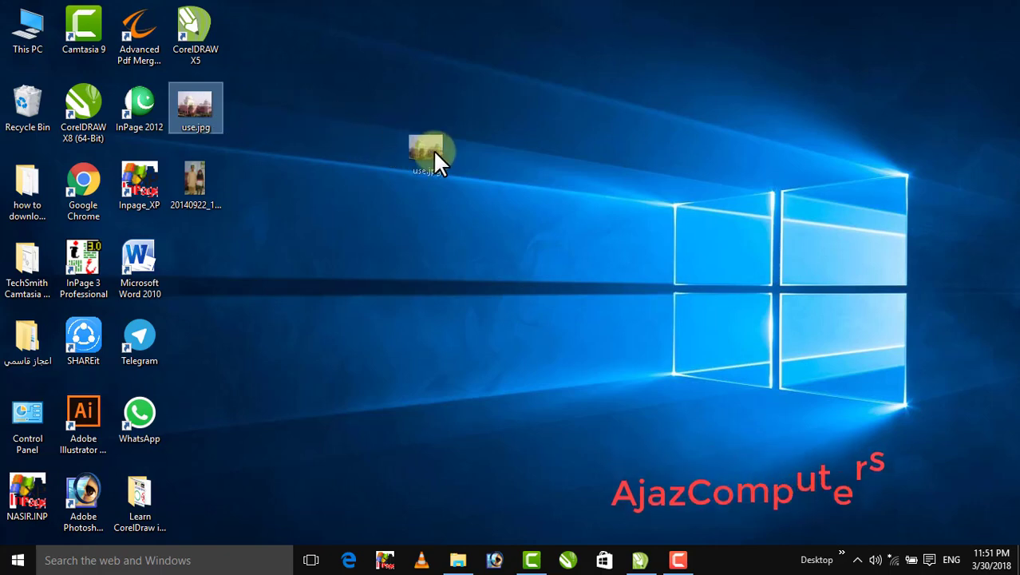
{"action": "left_click_drag", "start_coordinate": [555, 254], "coordinate": [554, 252]}
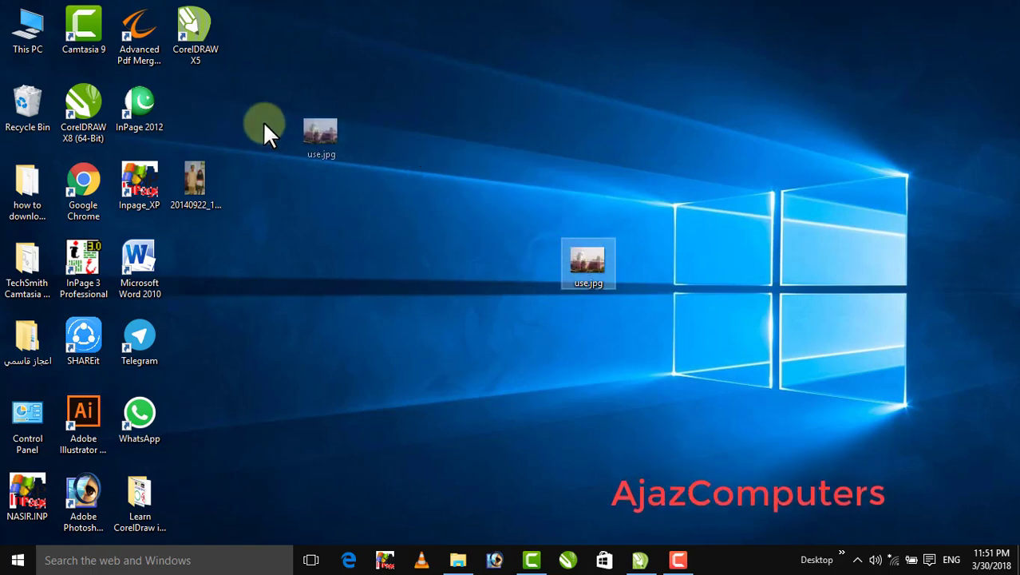
{"action": "left_click_drag", "start_coordinate": [187, 102], "coordinate": [188, 102]}
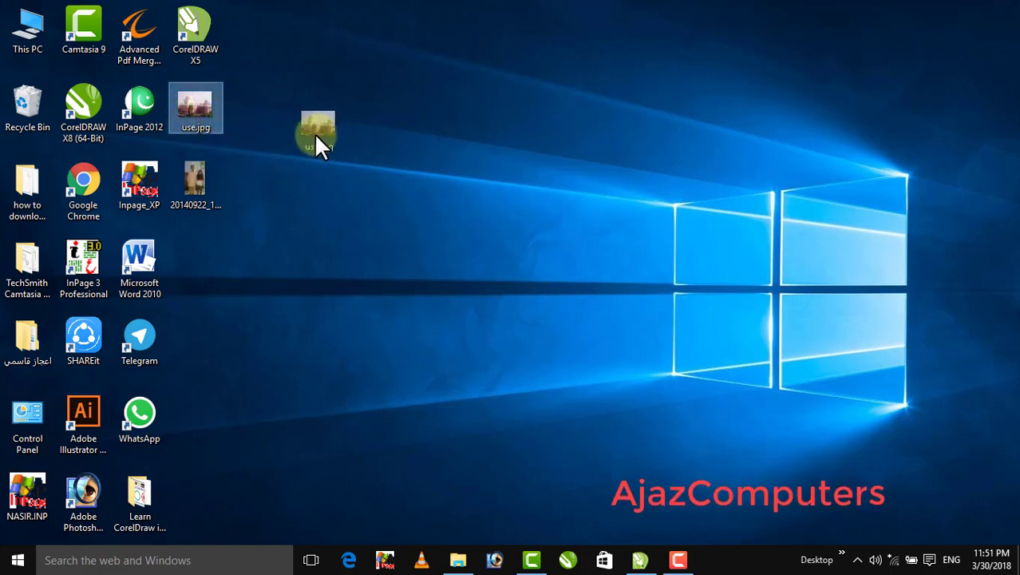
{"action": "left_click_drag", "start_coordinate": [592, 363], "coordinate": [405, 233]}
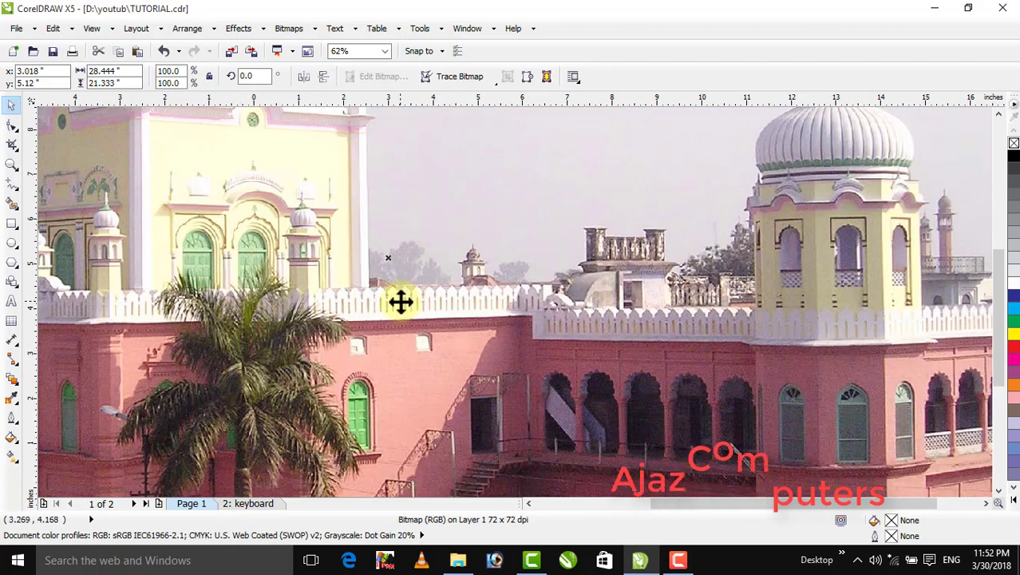
{"action": "key", "text": "F4"}
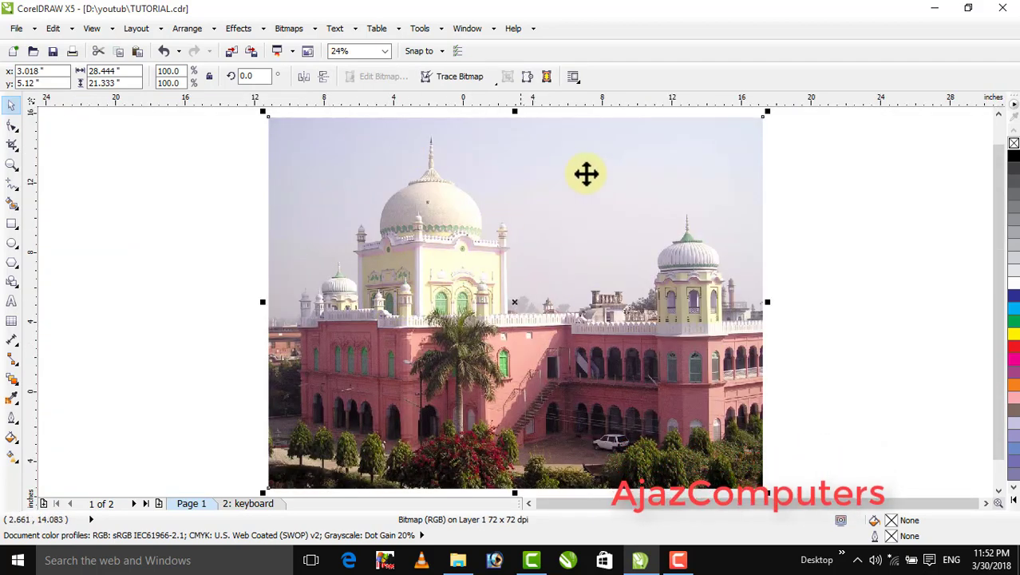
{"action": "left_click", "coordinate": [802, 250]}
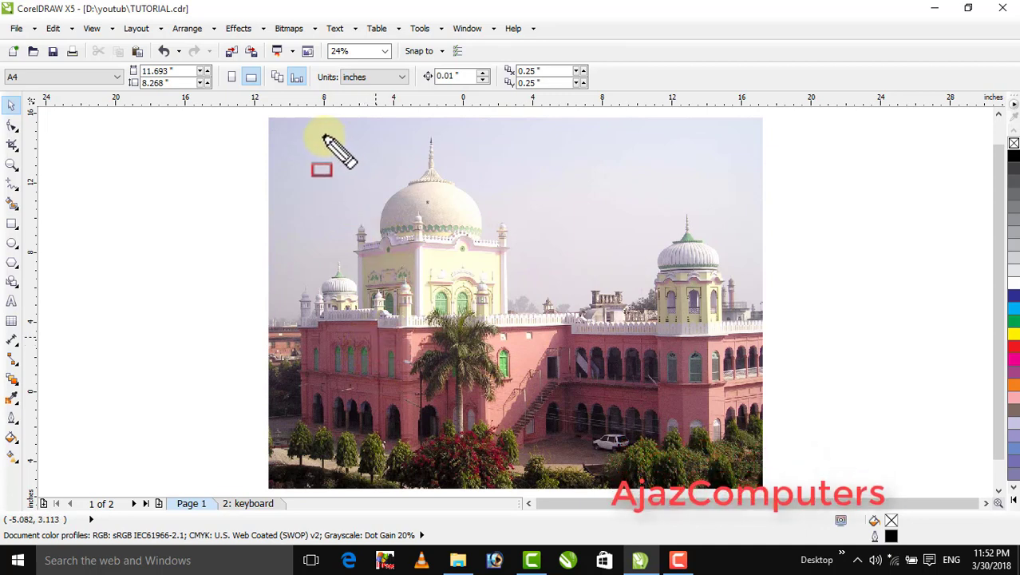
{"action": "left_click_drag", "start_coordinate": [324, 137], "coordinate": [535, 379]}
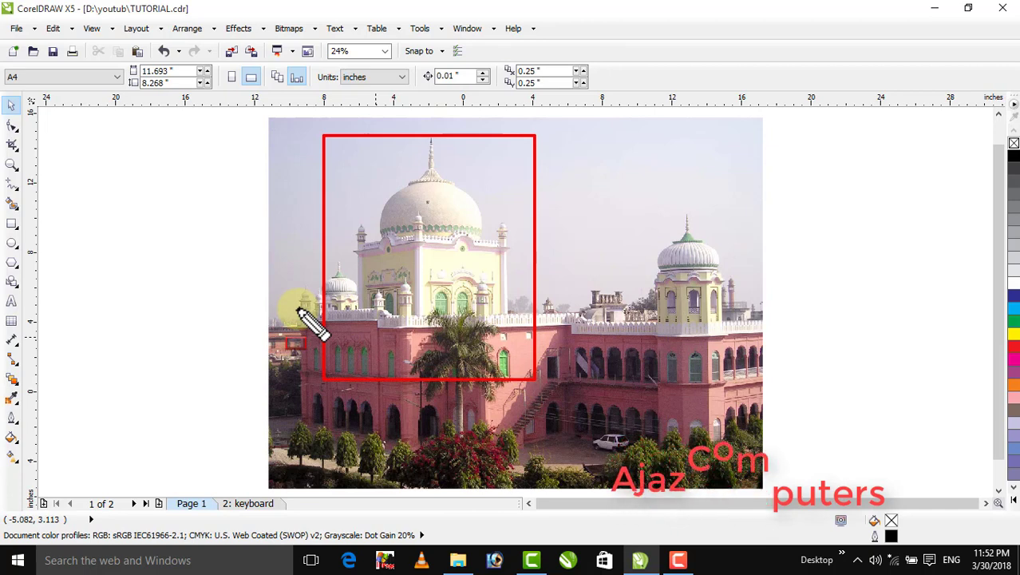
{"action": "key", "text": "Escape"}
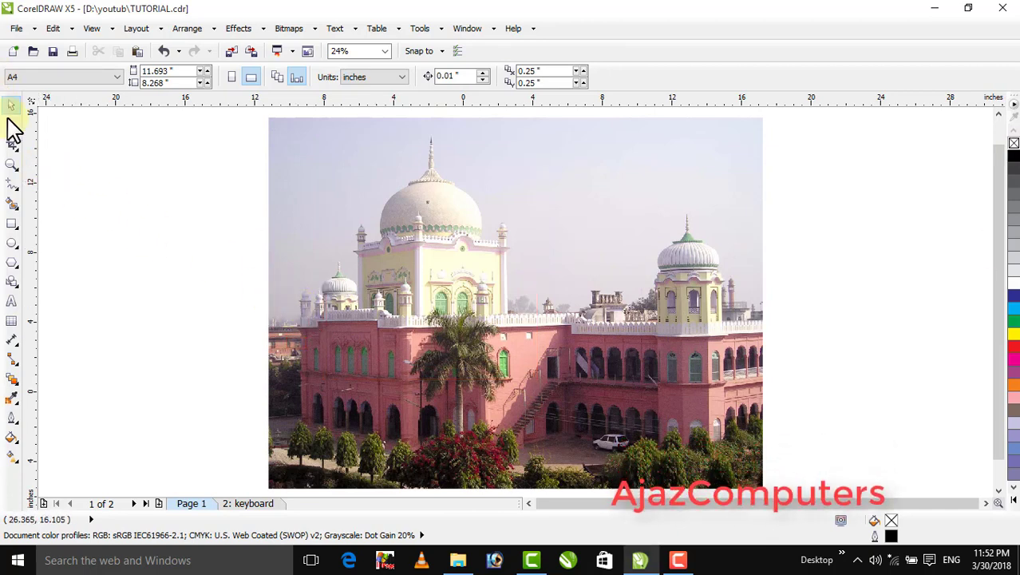
- Crop the building photo to its large dome, using a crop area of about 11.23 by 13.38 inches
{"action": "left_click", "coordinate": [12, 142]}
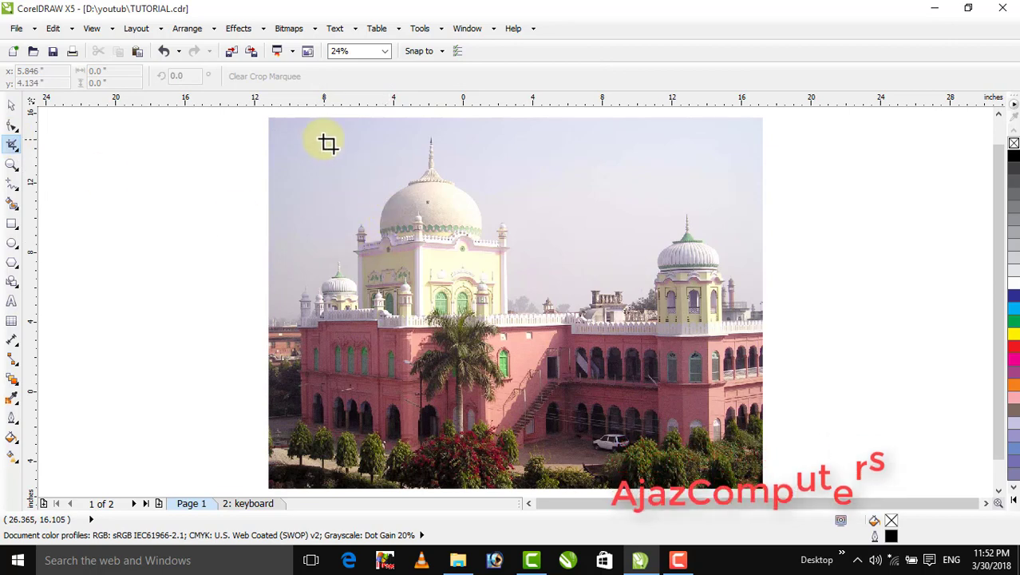
{"action": "left_click_drag", "start_coordinate": [329, 132], "coordinate": [533, 386]}
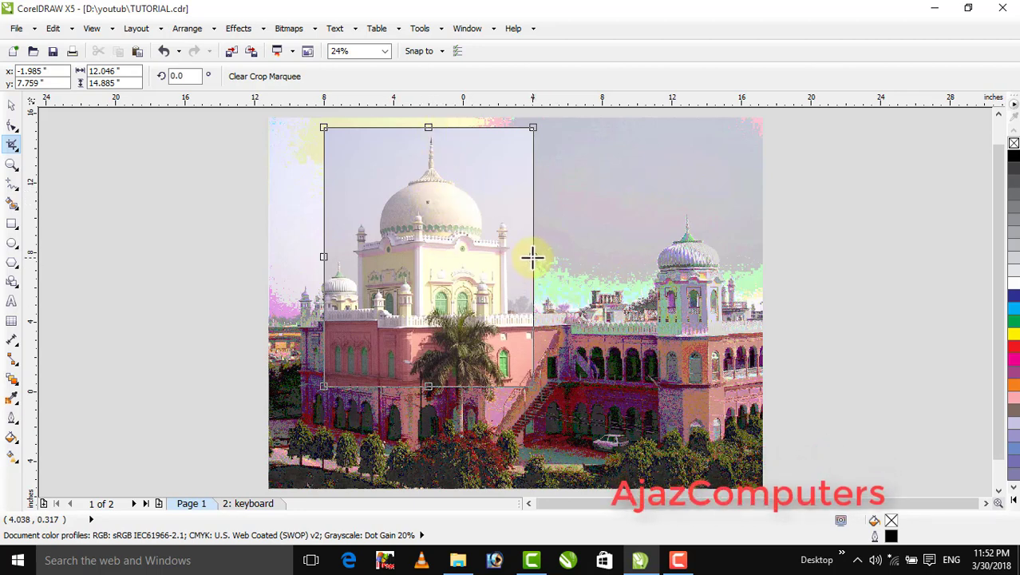
{"action": "mouse_move", "coordinate": [533, 257]}
{"action": "left_mouse_down"}
{"action": "mouse_move", "coordinate": [653, 256]}
{"action": "mouse_move", "coordinate": [522, 257]}
{"action": "left_mouse_up"}
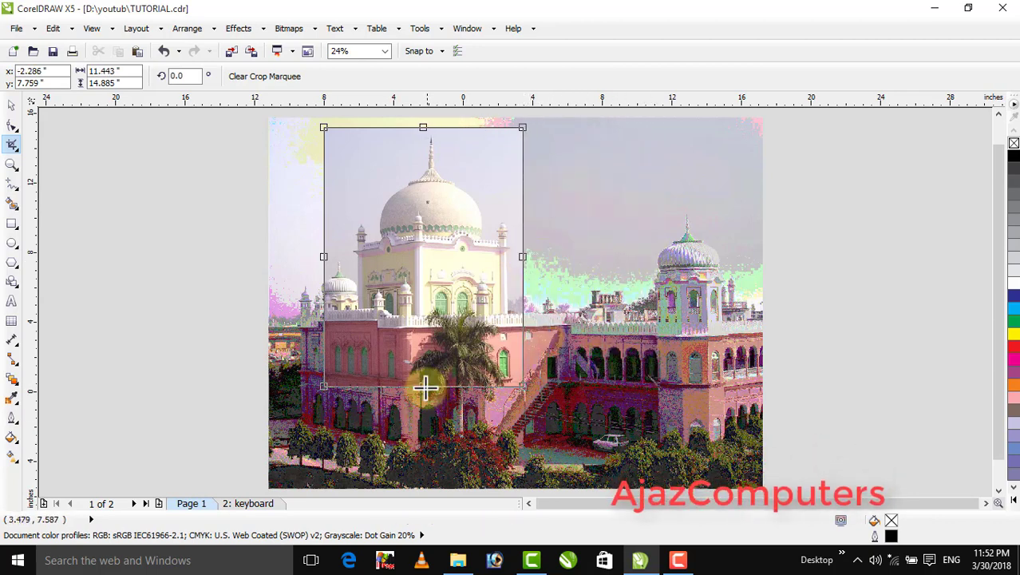
{"action": "left_click_drag", "start_coordinate": [424, 389], "coordinate": [425, 360]}
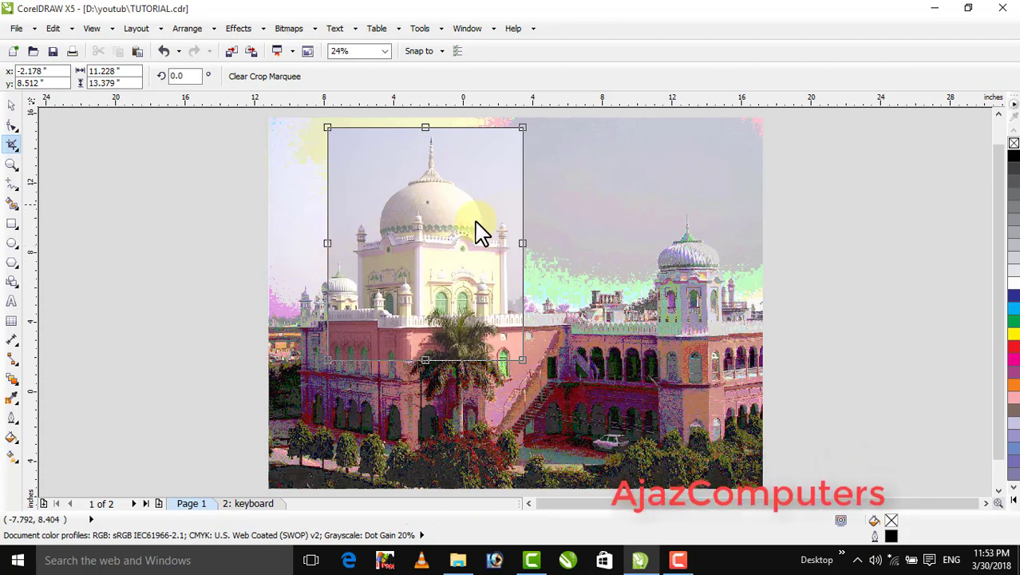
{"action": "double_click", "coordinate": [429, 199]}
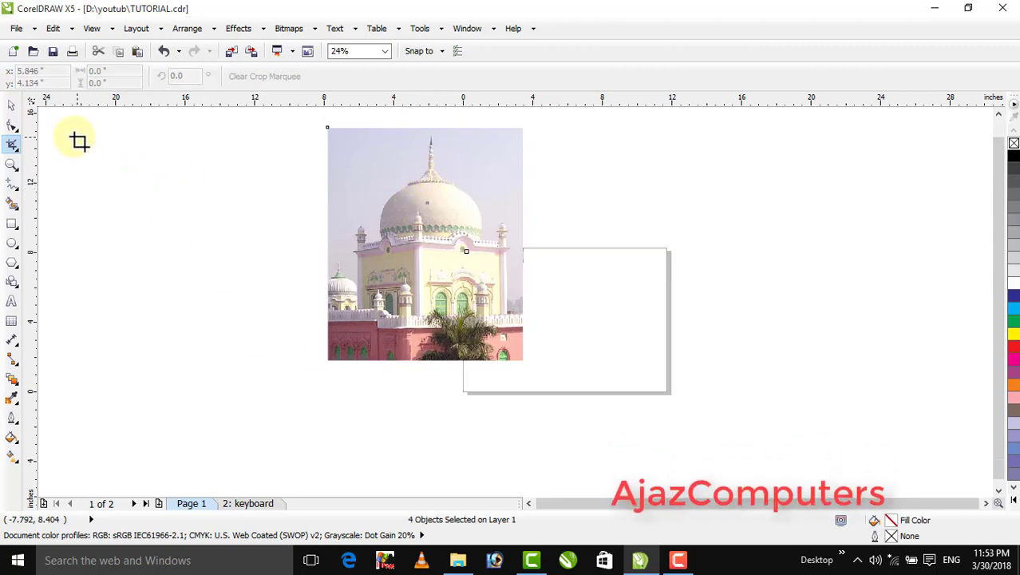
- Delete the cropped dome picture from the drawing
{"action": "left_click", "coordinate": [11, 105]}
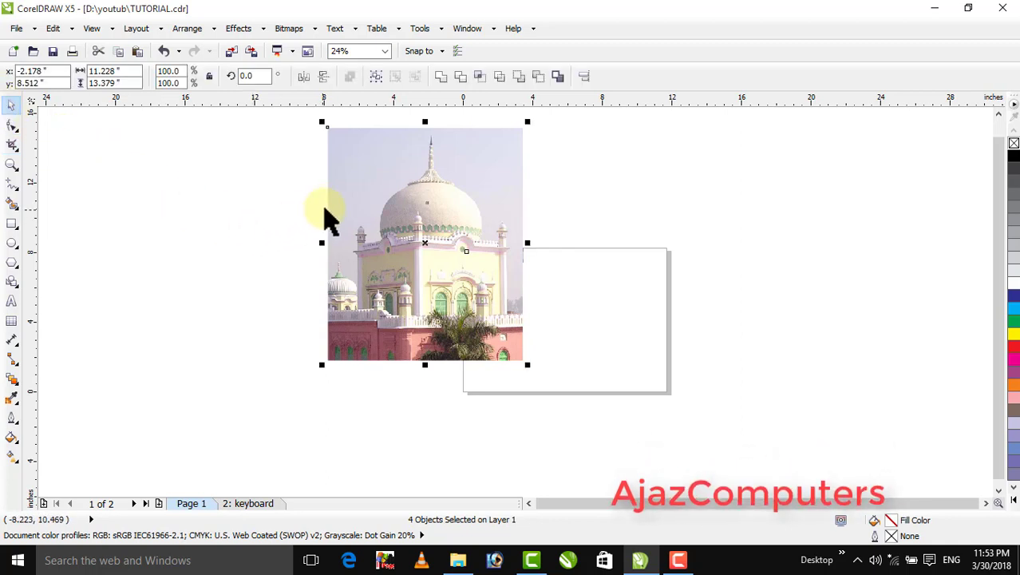
{"action": "key", "text": "Delete"}
- Preview 20140922_132041.jpg from the desktop, close the preview and bring the photo into the CorelDRAW drawing
{"action": "left_click", "coordinate": [935, 8]}
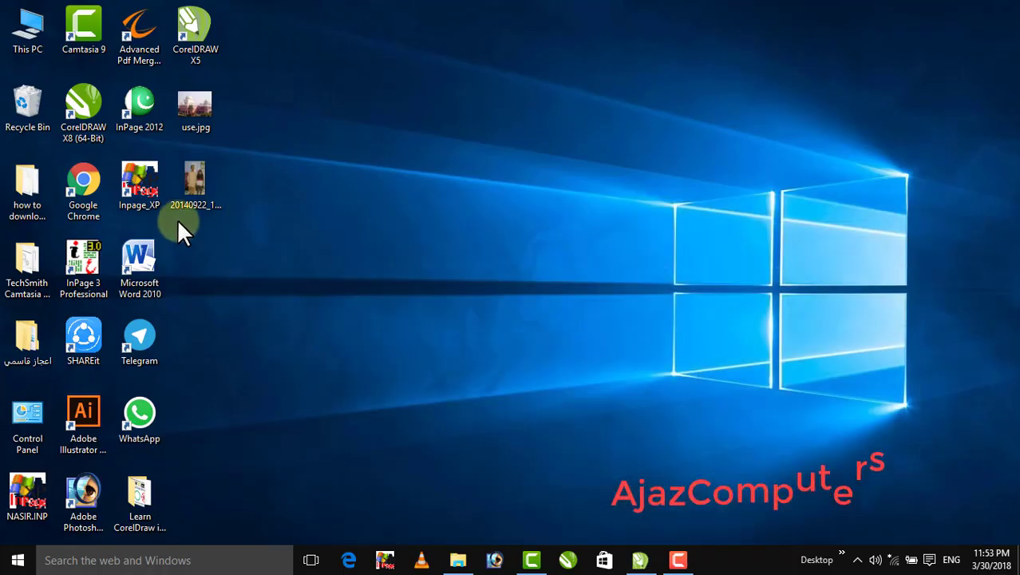
{"action": "left_click_drag", "start_coordinate": [180, 200], "coordinate": [316, 198]}
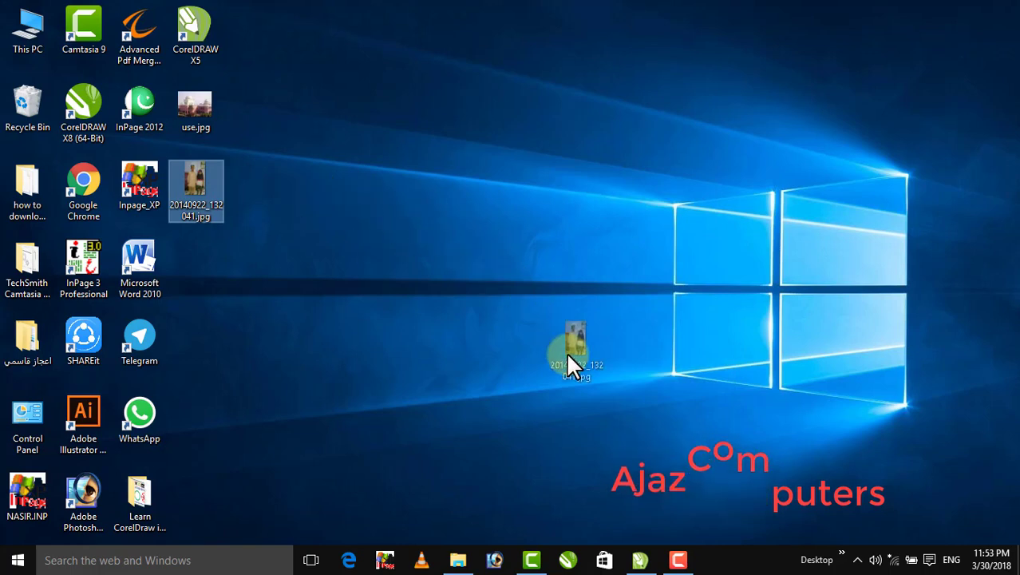
{"action": "left_click_drag", "start_coordinate": [568, 354], "coordinate": [635, 423]}
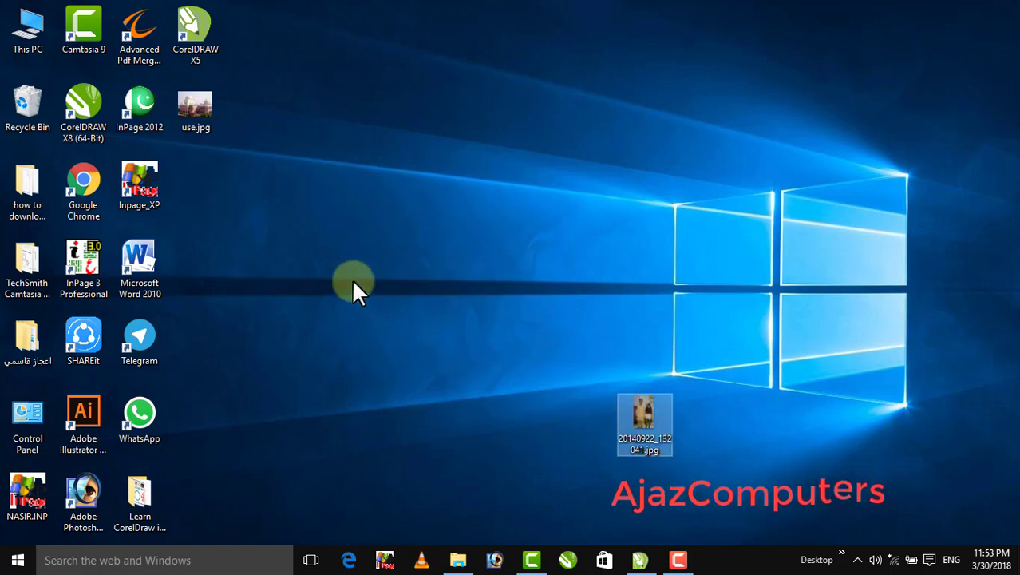
{"action": "double_click", "coordinate": [636, 423]}
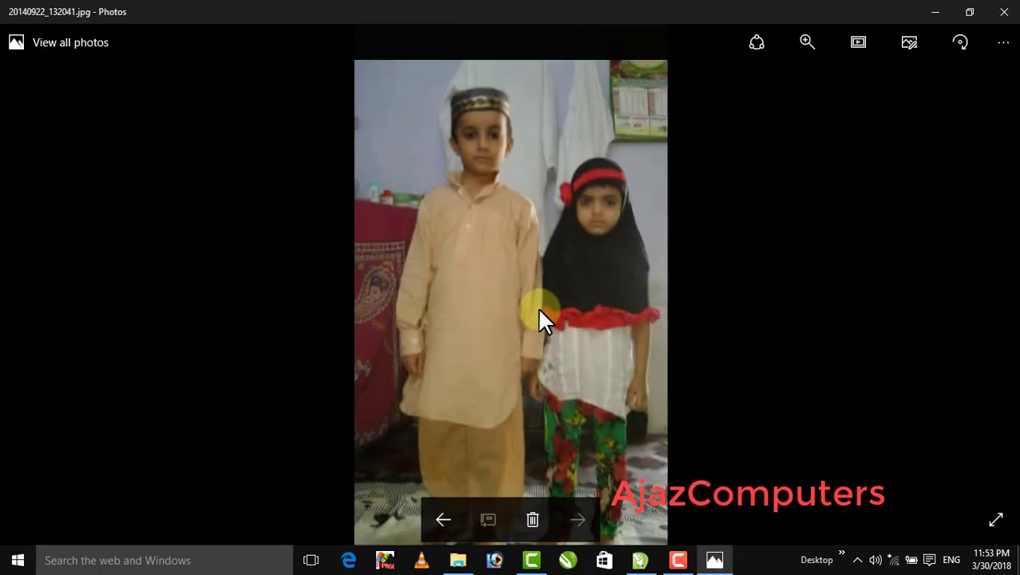
{"action": "left_click", "coordinate": [1003, 12]}
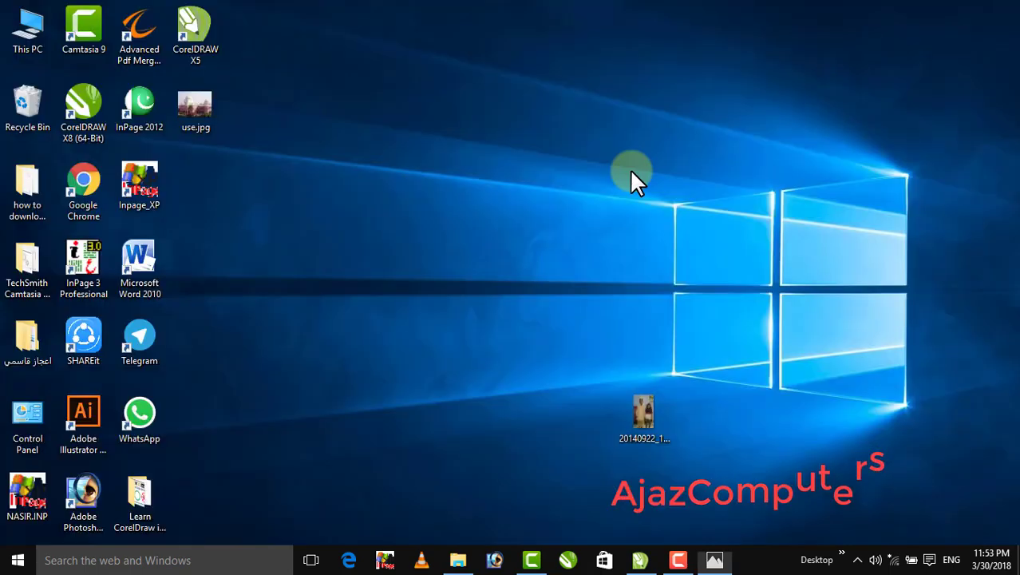
{"action": "left_click_drag", "start_coordinate": [646, 413], "coordinate": [482, 326]}
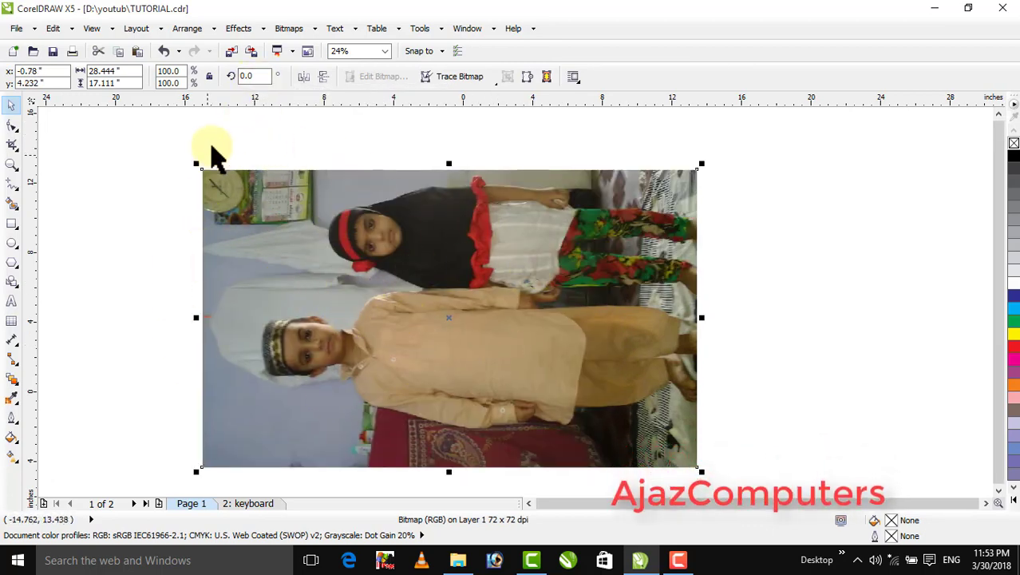
- Turn the photo upright with a 90° rotation and a vertical mirror, and place it to the left of the page
{"action": "left_click", "coordinate": [260, 75]}
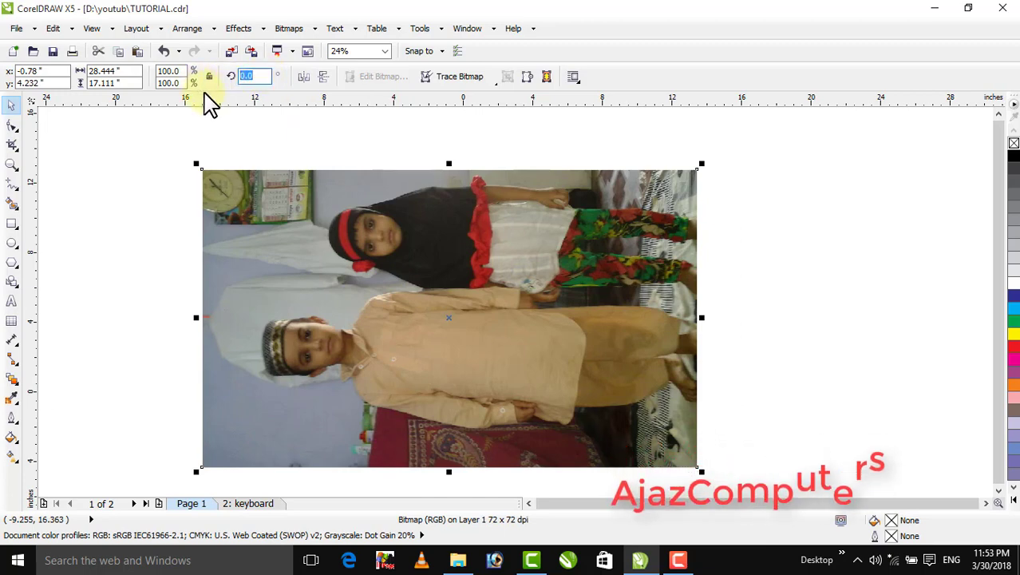
{"action": "type", "text": "90"}
{"action": "key", "text": "Return"}
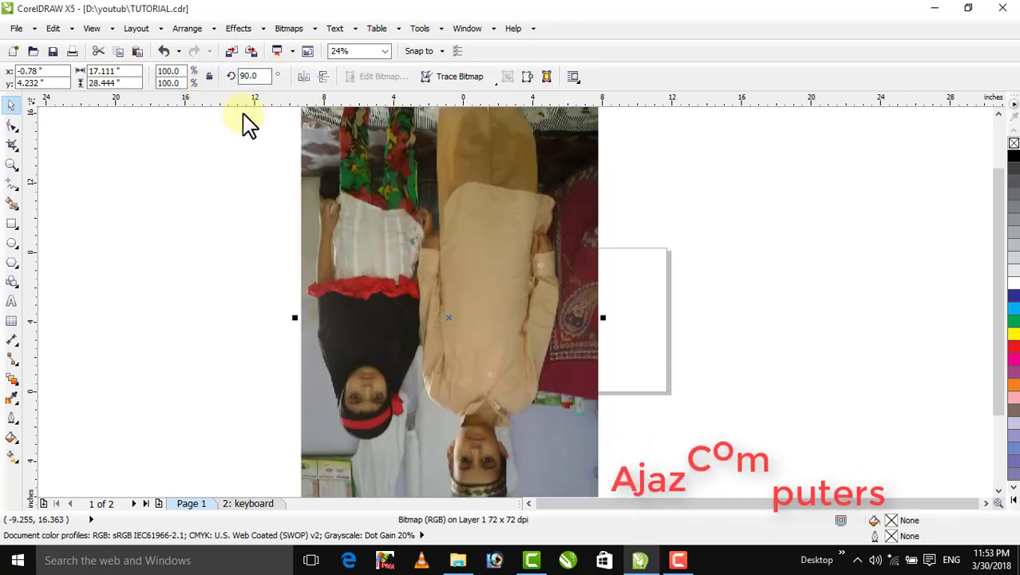
{"action": "left_click", "coordinate": [325, 79]}
{"action": "left_click_drag", "start_coordinate": [417, 243], "coordinate": [262, 261]}
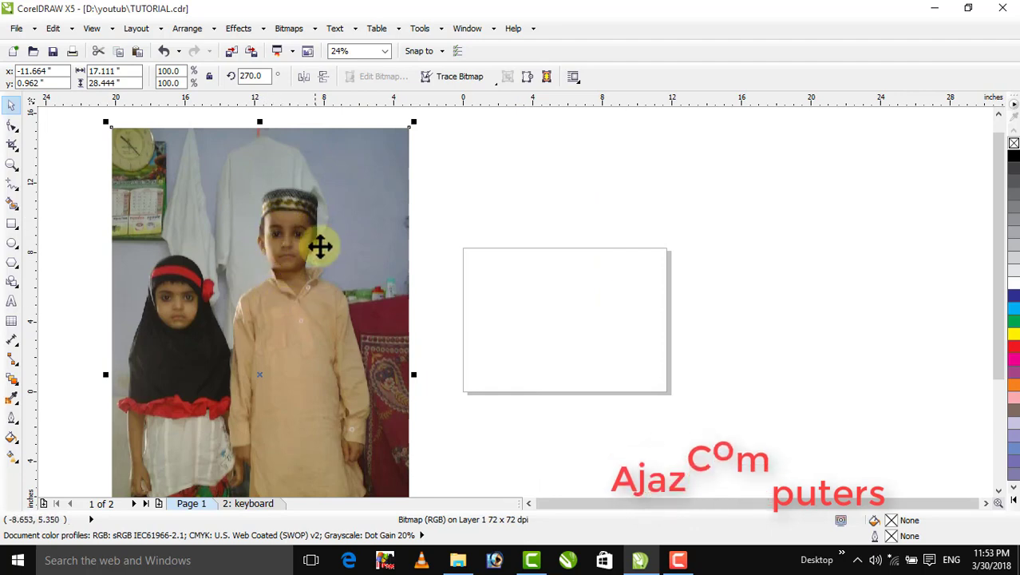
- Crop the photo to the boy's head and shoulders, using a crop area of about 7.06 by 9.34 inches
{"action": "left_click", "coordinate": [11, 145]}
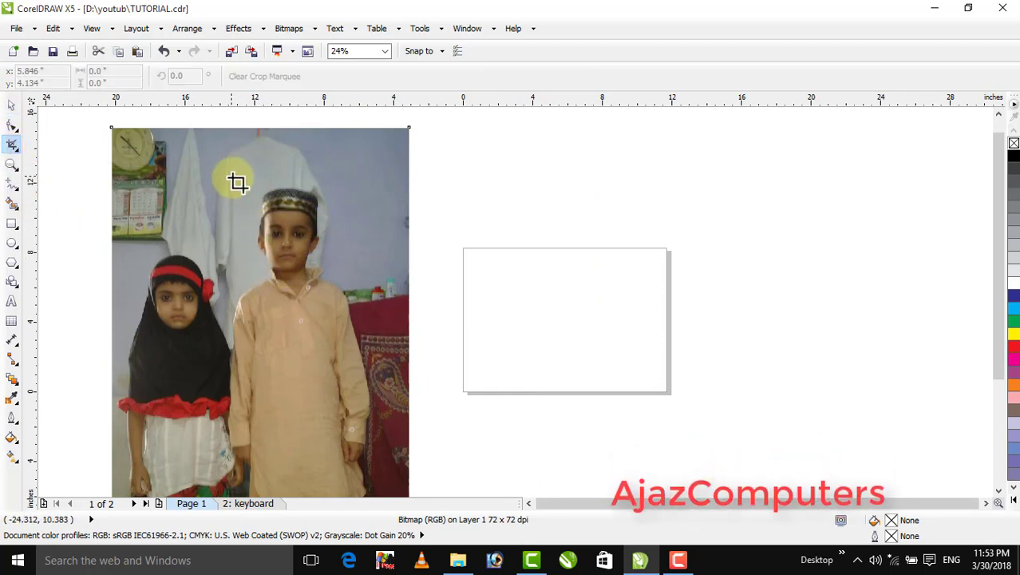
{"action": "left_click_drag", "start_coordinate": [231, 176], "coordinate": [354, 339]}
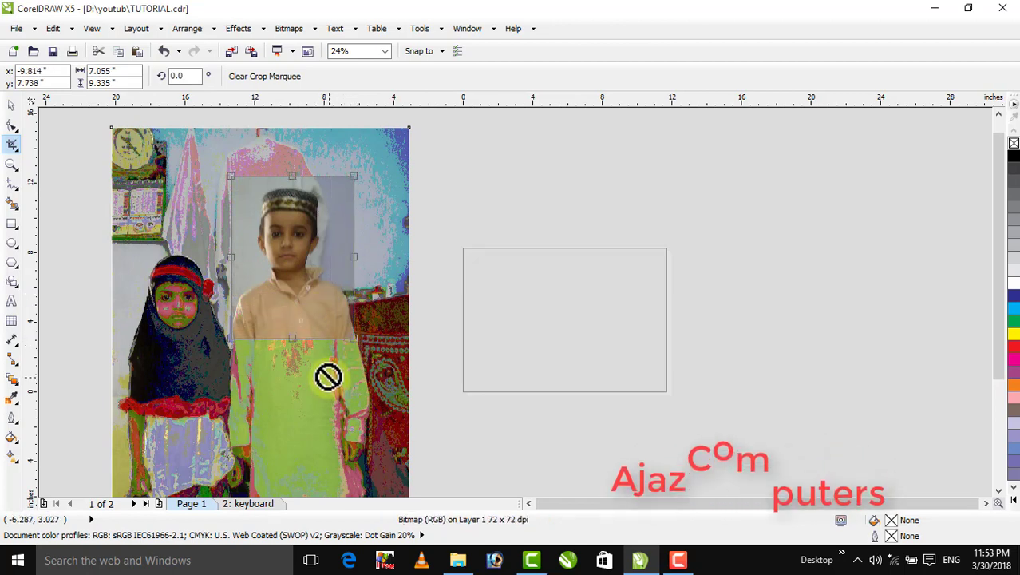
{"action": "double_click", "coordinate": [277, 252]}
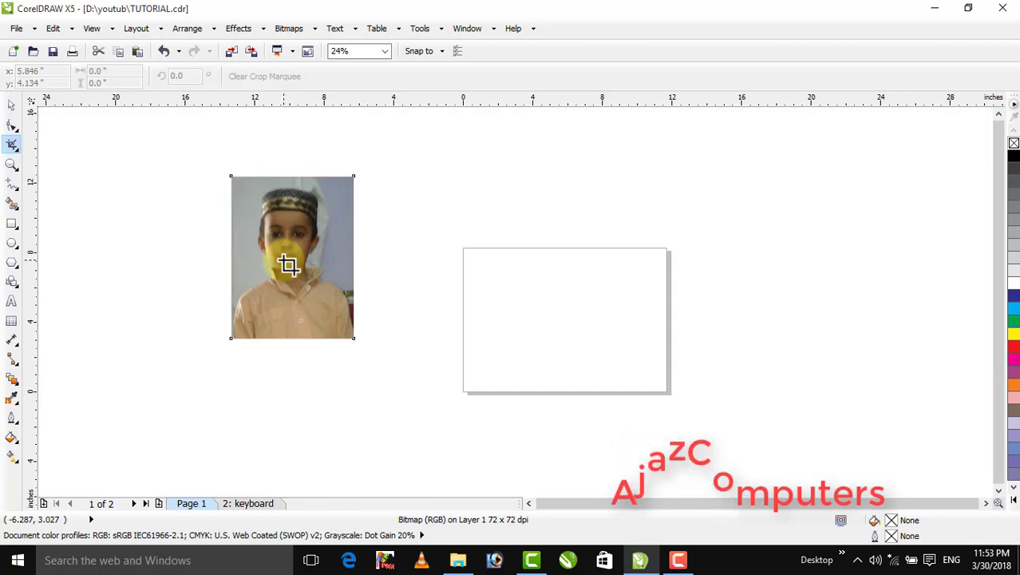
{"action": "left_click", "coordinate": [12, 105]}
{"action": "left_click", "coordinate": [200, 232]}
{"action": "key", "text": "F4"}
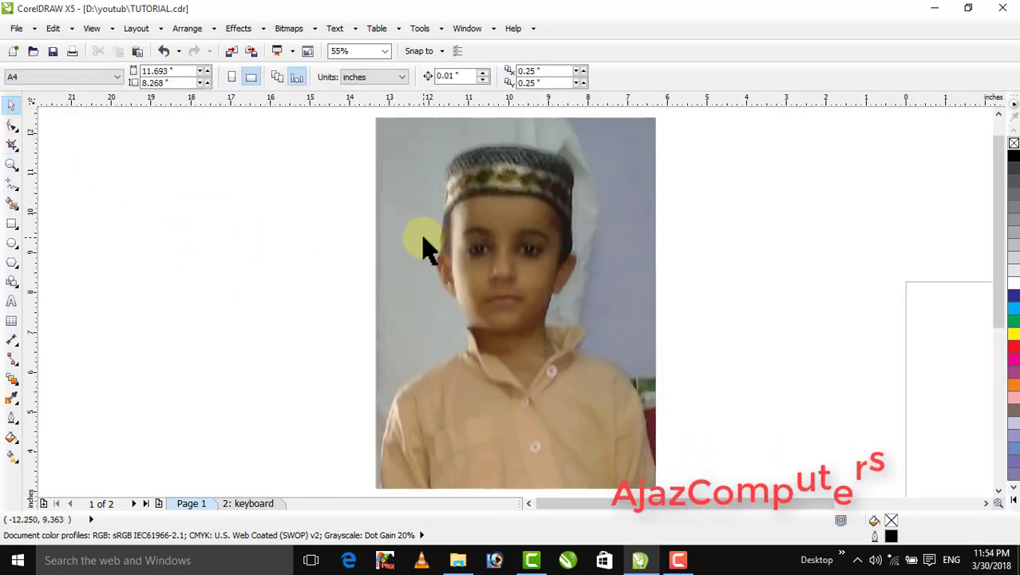
- Place the cropped portrait on the page at about 3.32 by 4.39 inches and add a page-sized rectangle as a frame
{"action": "scroll", "coordinate": [426, 247], "scroll_direction": "down", "scroll_amount": 4}
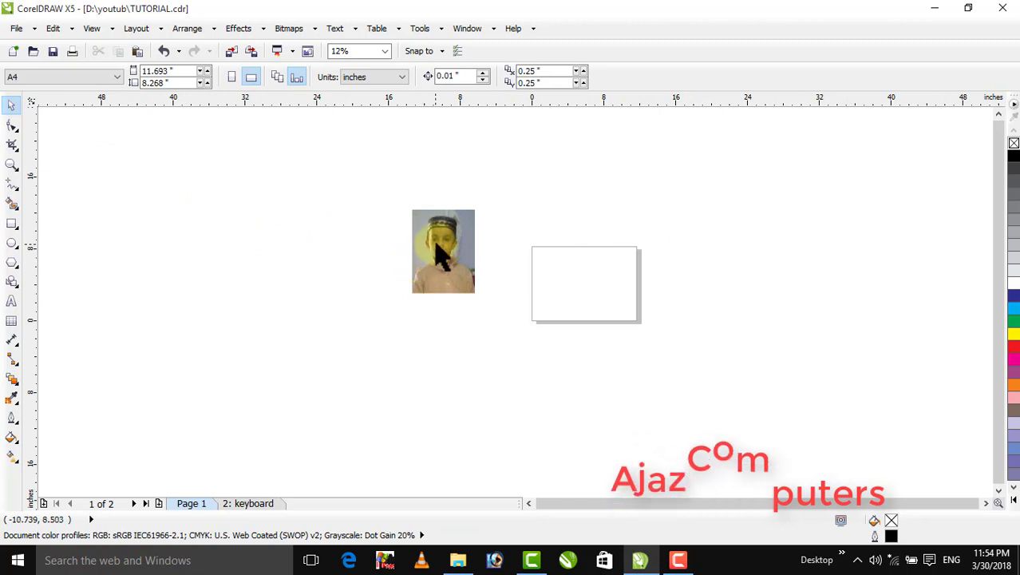
{"action": "left_click_drag", "start_coordinate": [434, 249], "coordinate": [541, 276]}
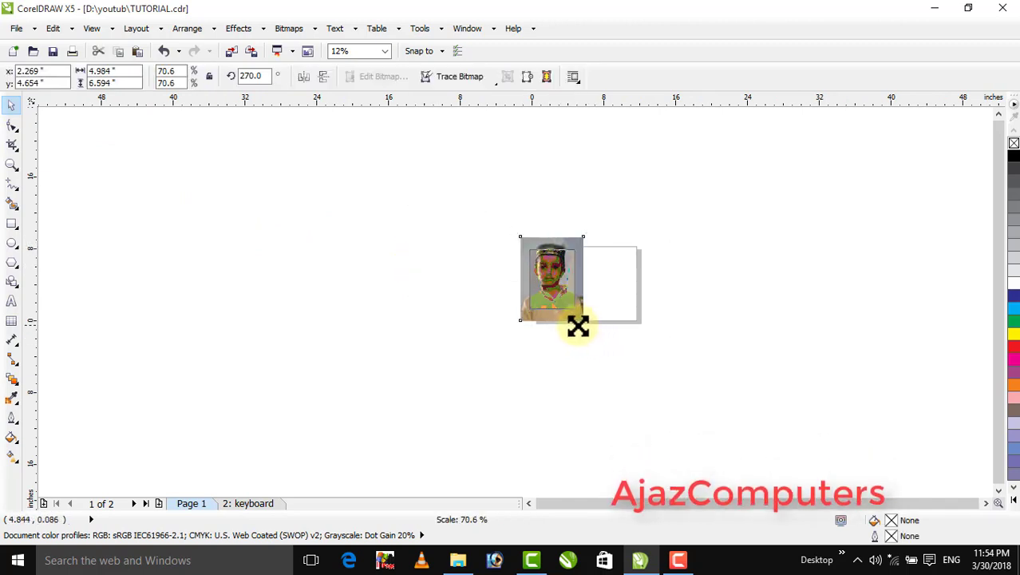
{"action": "left_click_drag", "start_coordinate": [573, 324], "coordinate": [539, 329]}
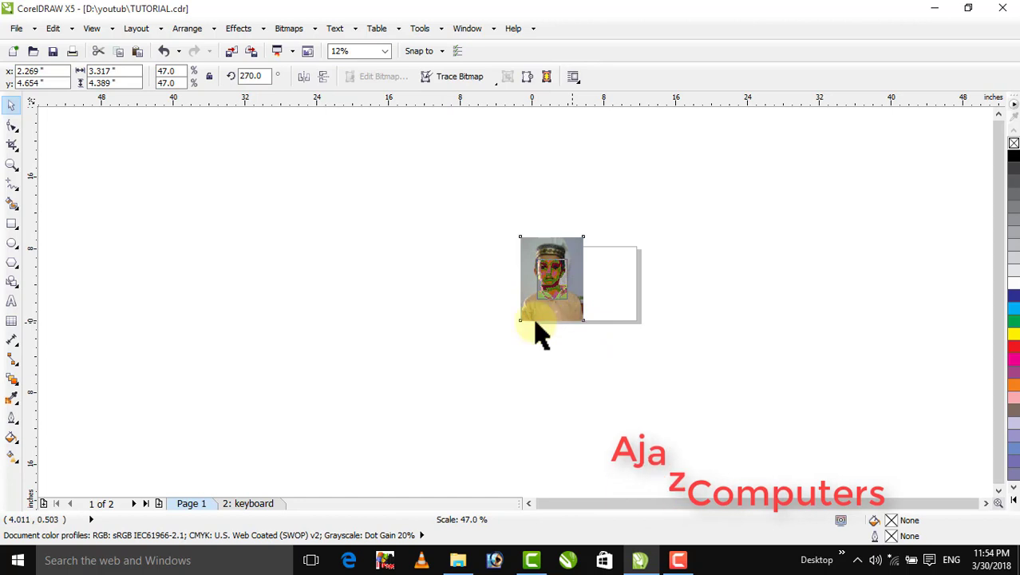
{"action": "double_click", "coordinate": [12, 226]}
{"action": "key", "text": "shift+F2"}
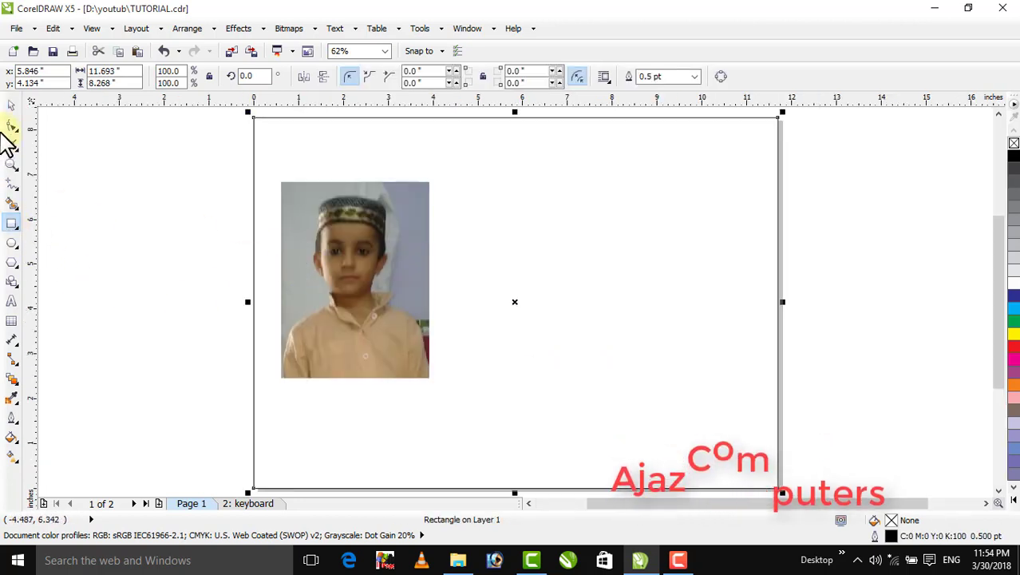
- Scale the portrait down to about 1.44 by 1.90 inches and place it in the page's upper-left corner
{"action": "left_click", "coordinate": [134, 180]}
{"action": "left_click", "coordinate": [330, 262]}
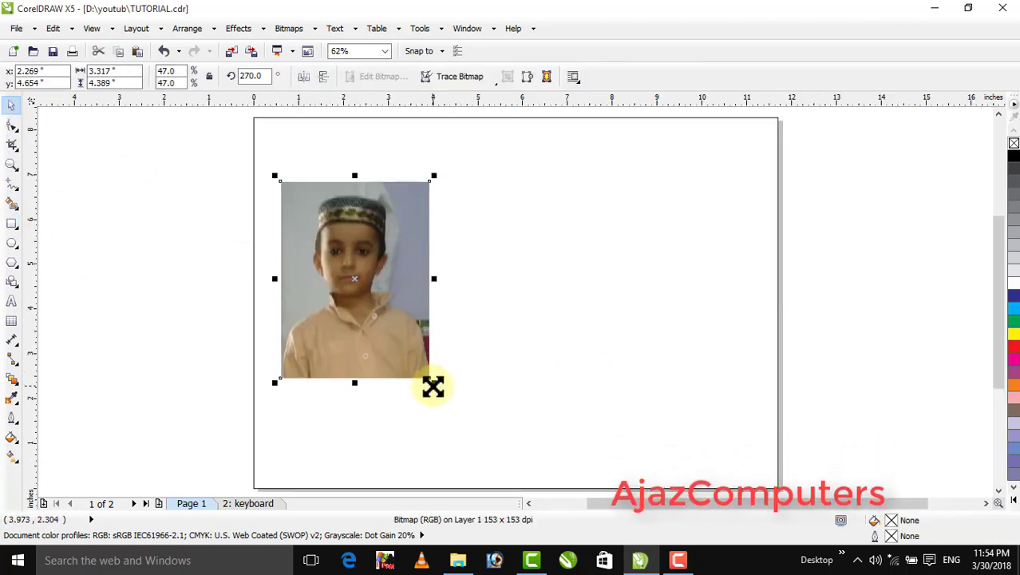
{"action": "left_click_drag", "start_coordinate": [430, 379], "coordinate": [388, 321]}
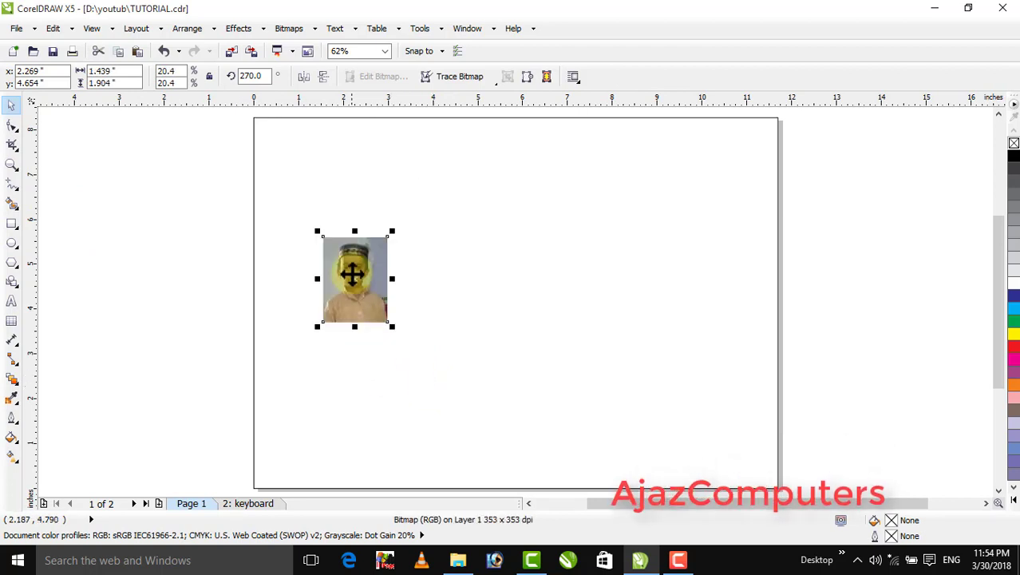
{"action": "left_click_drag", "start_coordinate": [349, 274], "coordinate": [292, 178]}
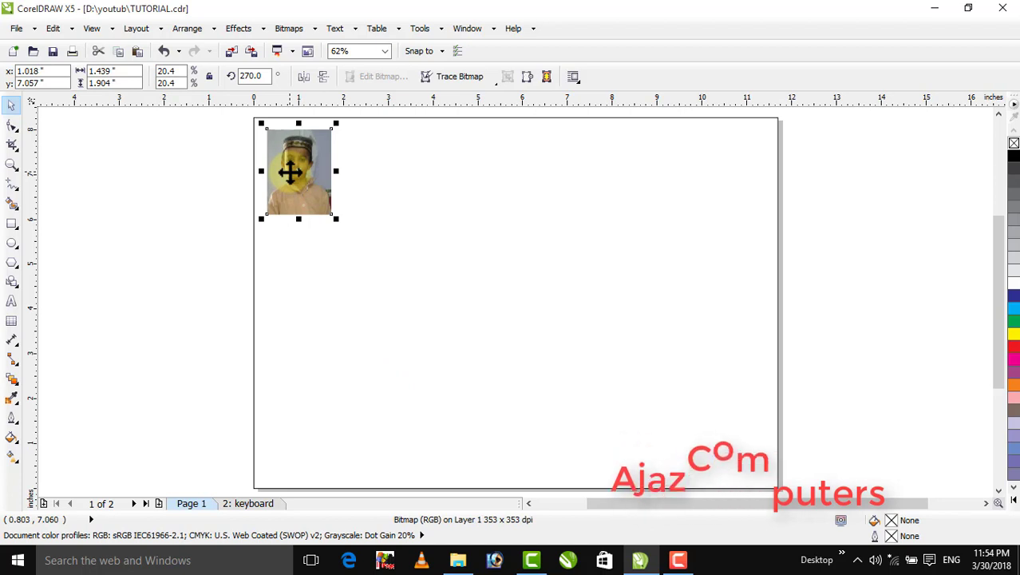
- Copy the portrait repeatedly to the right at equal spacing to make a row of seven across the page's upper edge
{"action": "left_click_drag", "start_coordinate": [290, 172], "coordinate": [364, 168]}
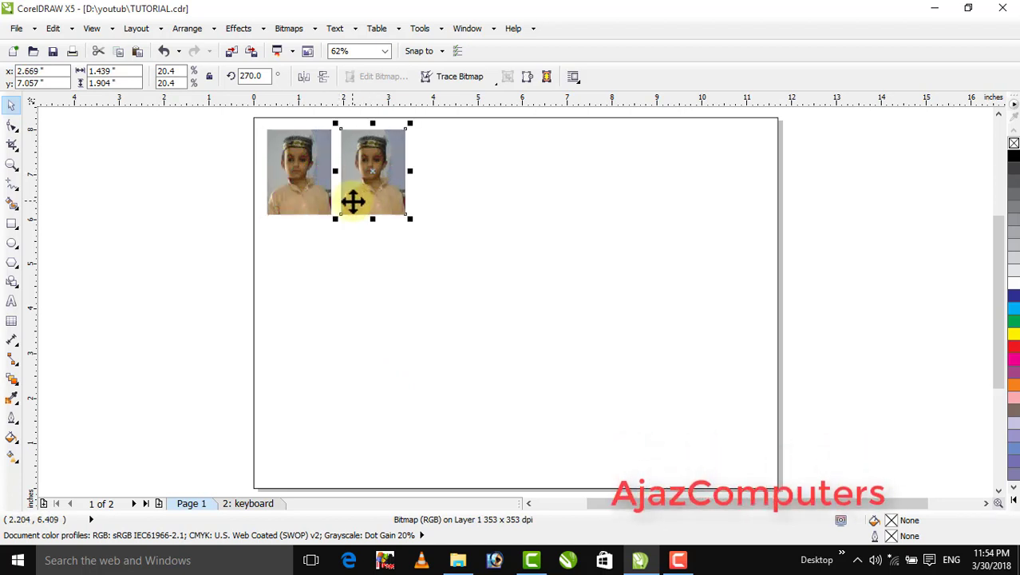
{"action": "key", "text": "ctrl+r"}
{"action": "key", "text": "ctrl+r"}
{"action": "key", "text": "ctrl+r"}
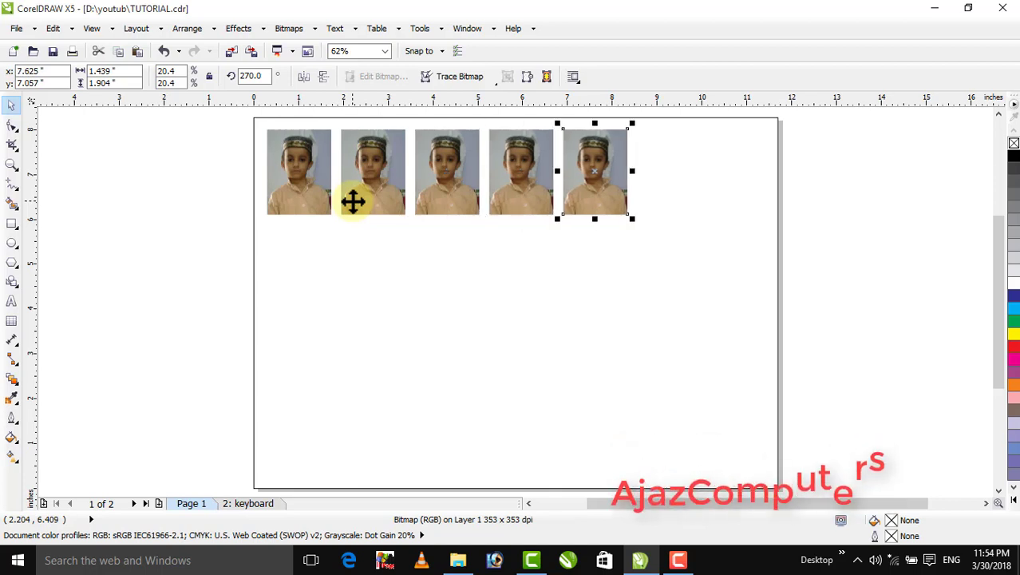
{"action": "key", "text": "ctrl+r"}
{"action": "key", "text": "ctrl+r"}
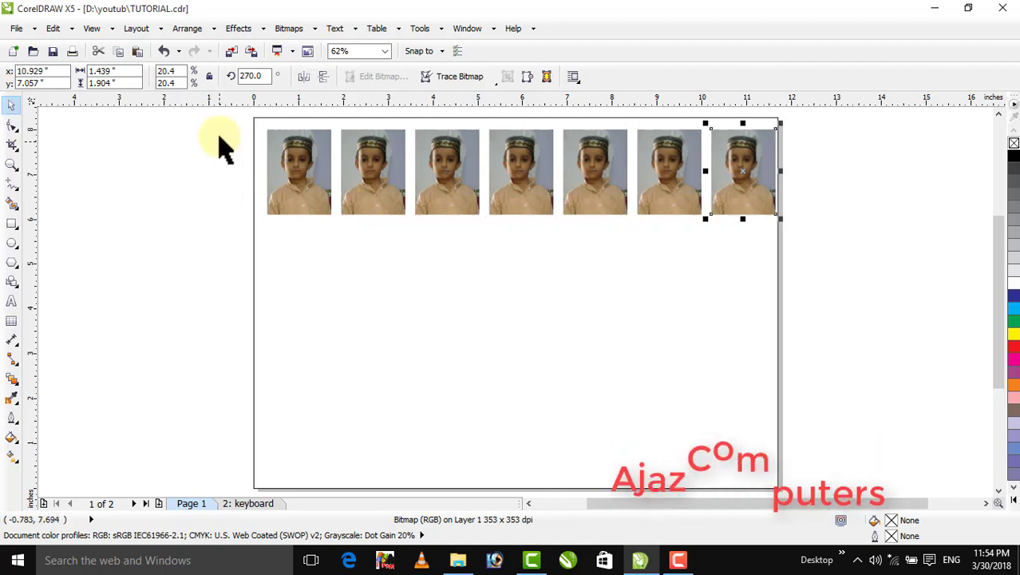
- Group the seven portraits and size the row to about 11.15 by 1.87 inches so it fits the page width
{"action": "left_click", "coordinate": [214, 126]}
{"action": "left_click_drag", "start_coordinate": [214, 126], "coordinate": [772, 224]}
{"action": "key", "text": "ctrl+g"}
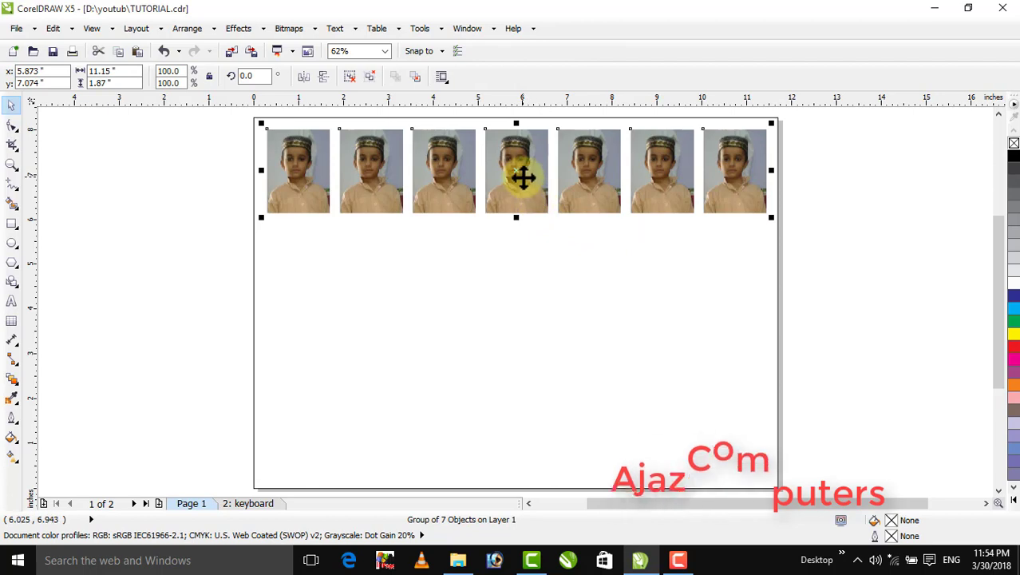
- Duplicate the grouped portrait row downward at equal spacing and delete the surplus fourth row
{"action": "left_click_drag", "start_coordinate": [519, 173], "coordinate": [520, 272]}
{"action": "right_click", "coordinate": [520, 272]}
{"action": "key", "text": "ctrl+r"}
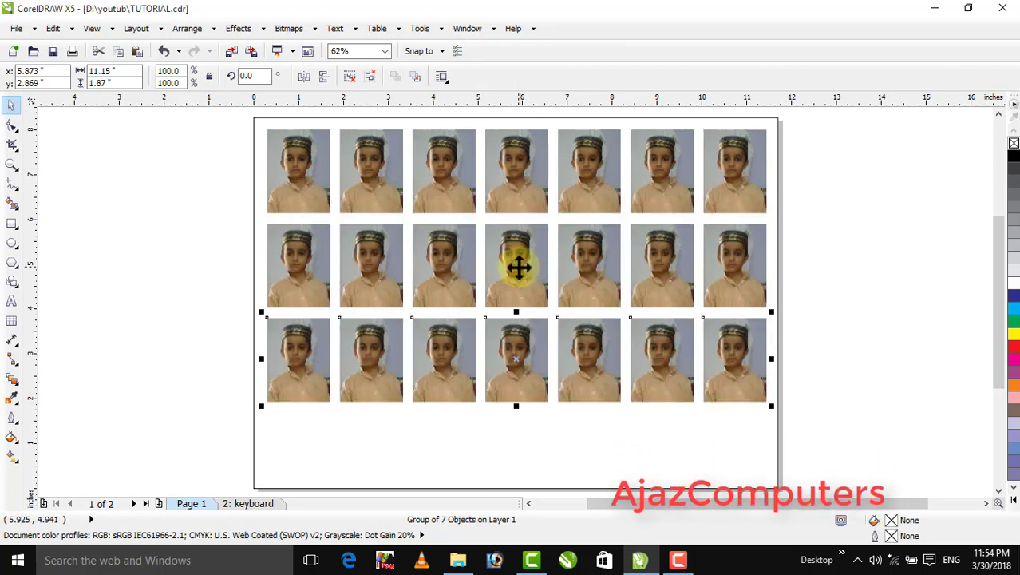
{"action": "key", "text": "ctrl+r"}
{"action": "key", "text": "Delete"}
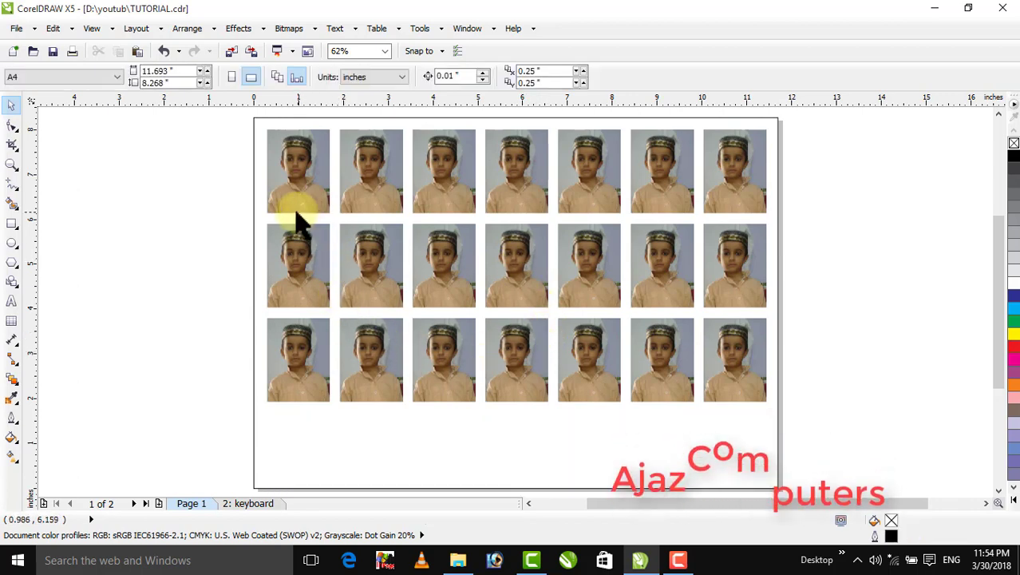
- Delete all three rows of portraits from the page
{"action": "left_click_drag", "start_coordinate": [214, 122], "coordinate": [844, 456]}
{"action": "key", "text": "Delete"}
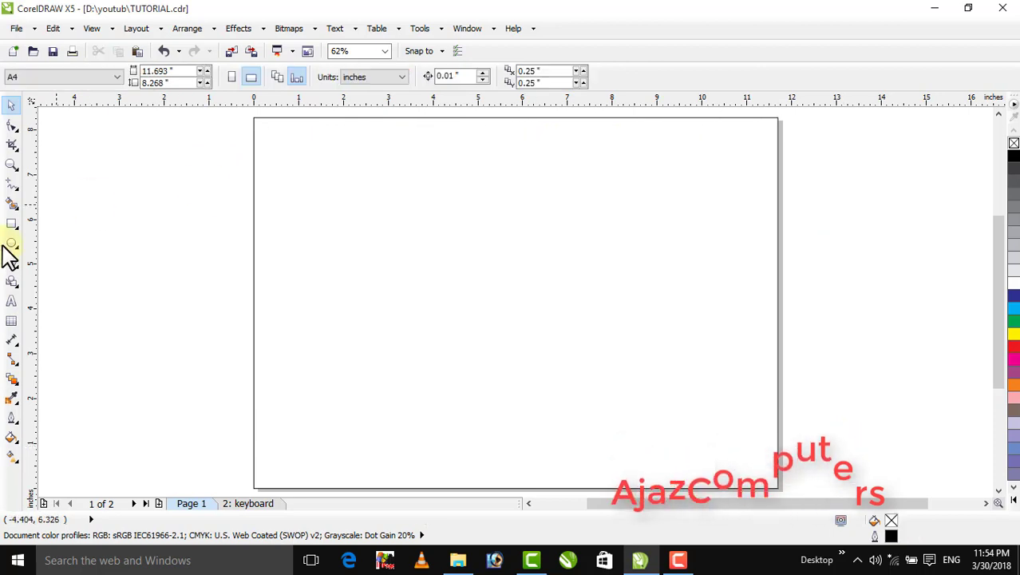
{"action": "left_click", "coordinate": [14, 149]}
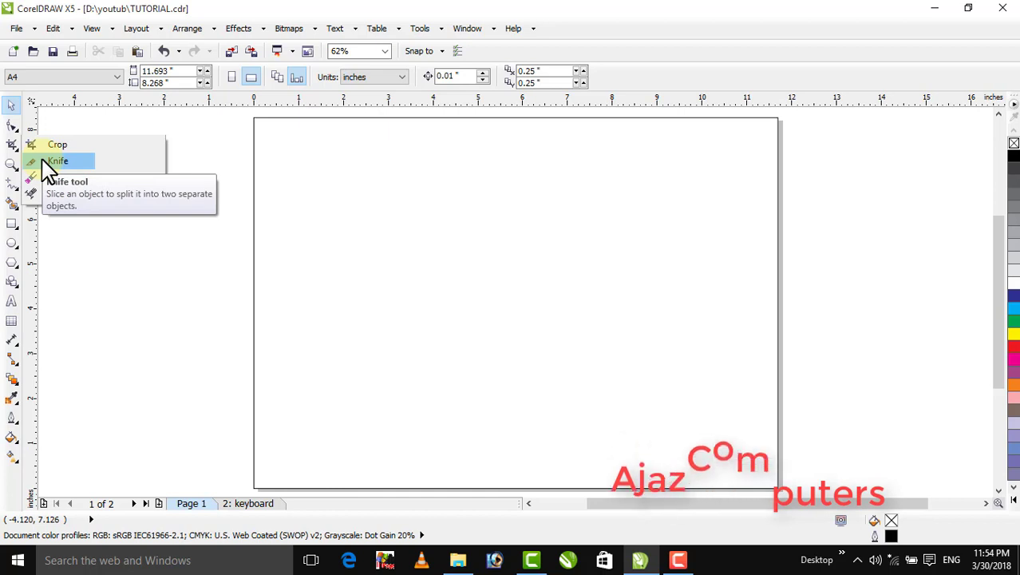
{"action": "left_click", "coordinate": [190, 271]}
- Undo the deletion, the portrait rows, the page frame and the portrait's resizing and placement, back to the cropped photo
{"action": "key", "text": "ctrl+z"}
{"action": "key", "text": "ctrl+z"}
{"action": "key", "text": "ctrl+z"}
{"action": "key", "text": "ctrl+z"}
{"action": "key", "text": "ctrl+z"}
{"action": "key", "text": "ctrl+z"}
{"action": "key", "text": "ctrl+z"}
{"action": "key", "text": "ctrl+z"}
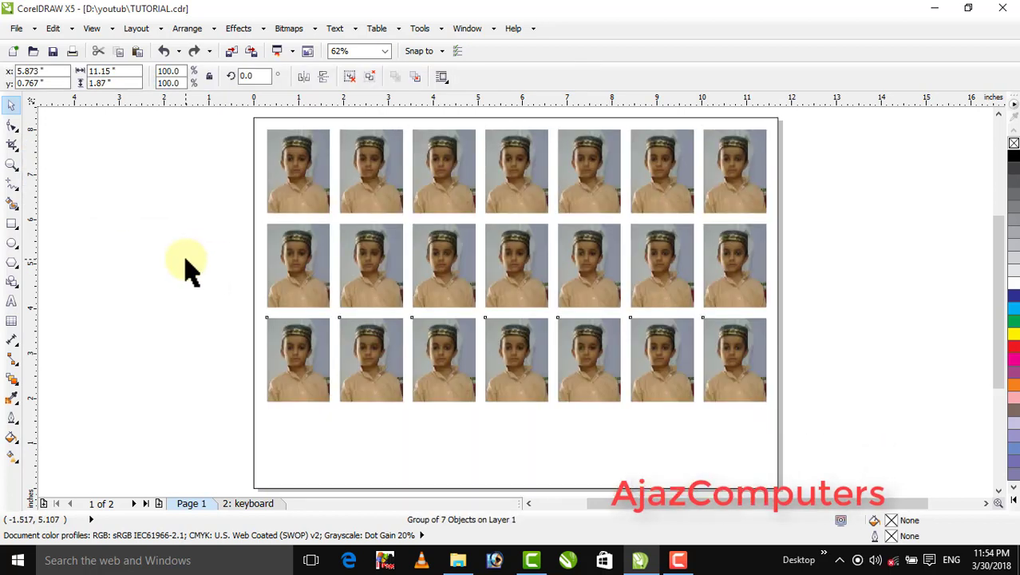
{"action": "key", "text": "ctrl+z"}
{"action": "key", "text": "ctrl+z"}
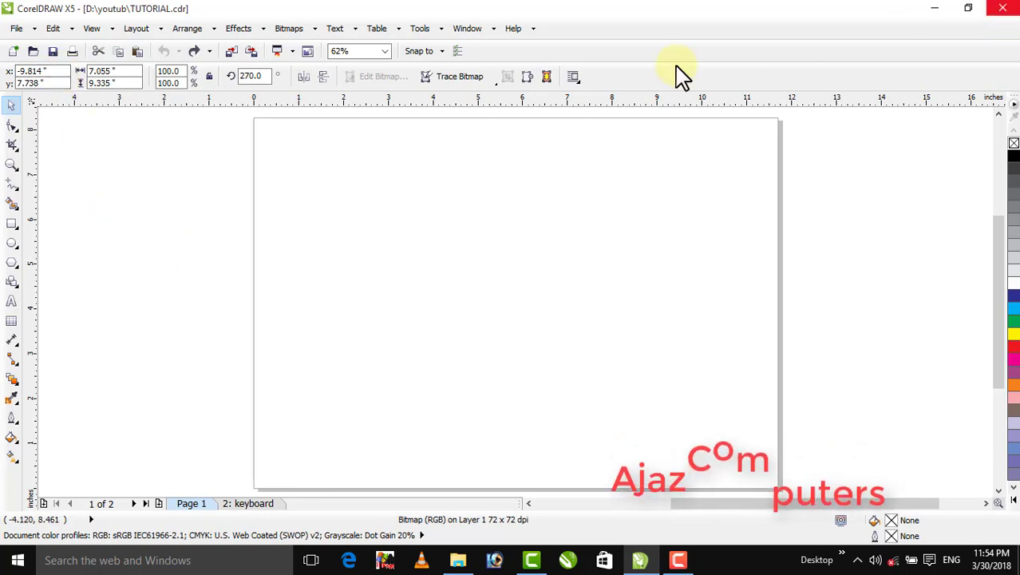
- Draw a rectangle about 10.15 by 4.34 inches on Page 1, reposition it near the page's centre and fill it green
{"action": "left_click", "coordinate": [254, 504]}
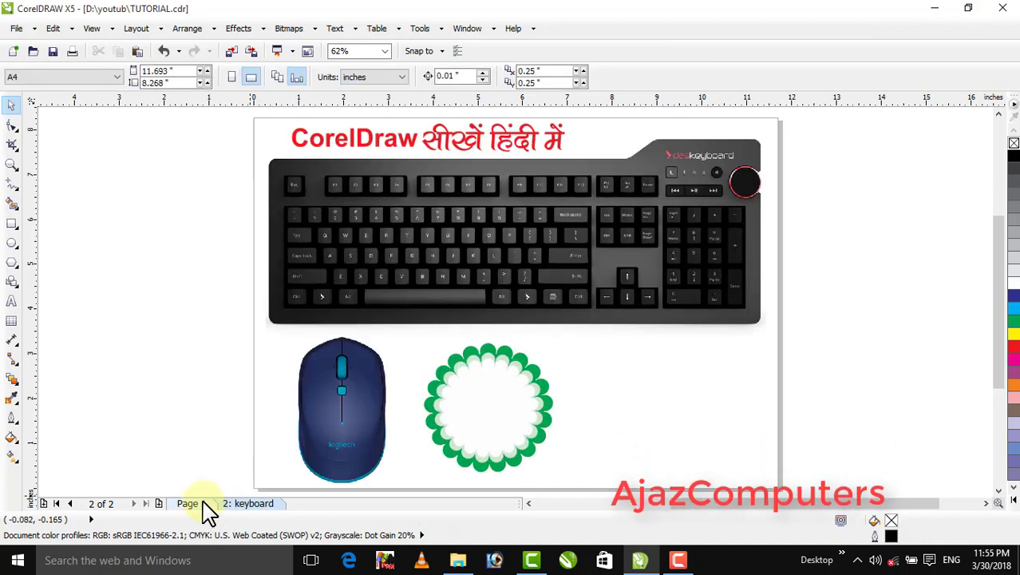
{"action": "left_click", "coordinate": [196, 504]}
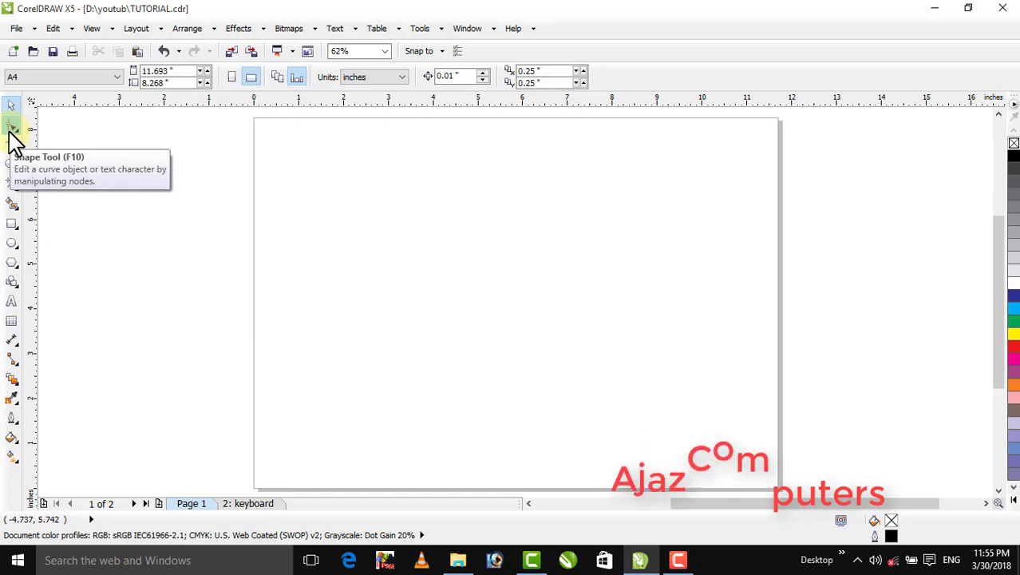
{"action": "left_click", "coordinate": [12, 224]}
{"action": "left_click_drag", "start_coordinate": [271, 197], "coordinate": [726, 392]}
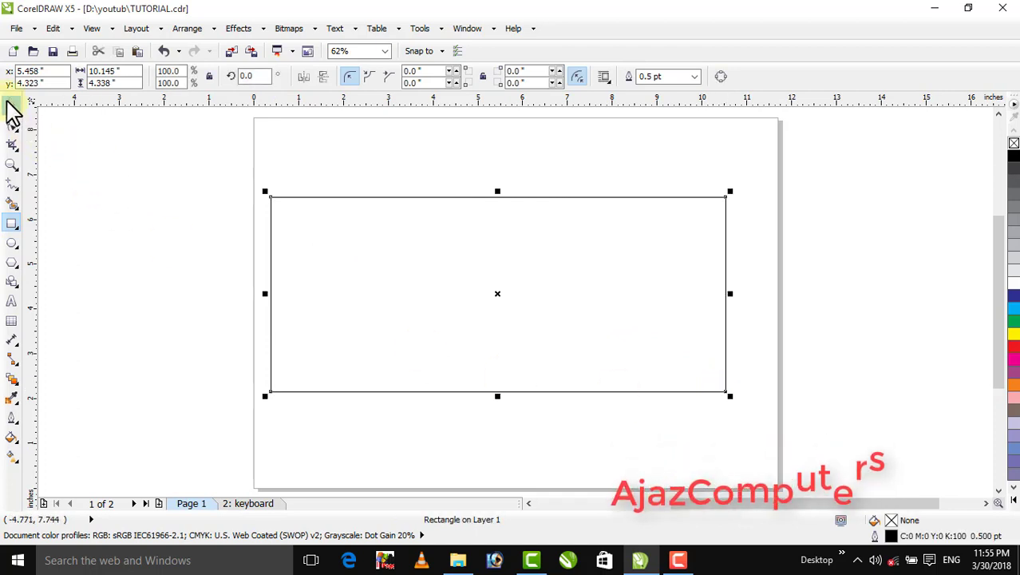
{"action": "left_click_drag", "start_coordinate": [455, 279], "coordinate": [467, 280]}
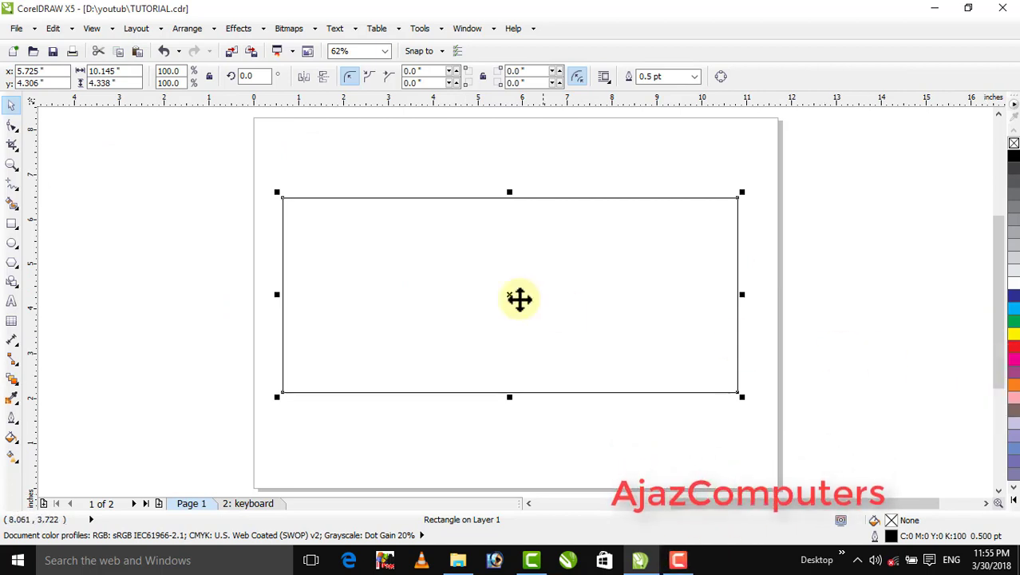
{"action": "left_click_drag", "start_coordinate": [519, 299], "coordinate": [532, 299]}
{"action": "left_click", "coordinate": [1015, 321]}
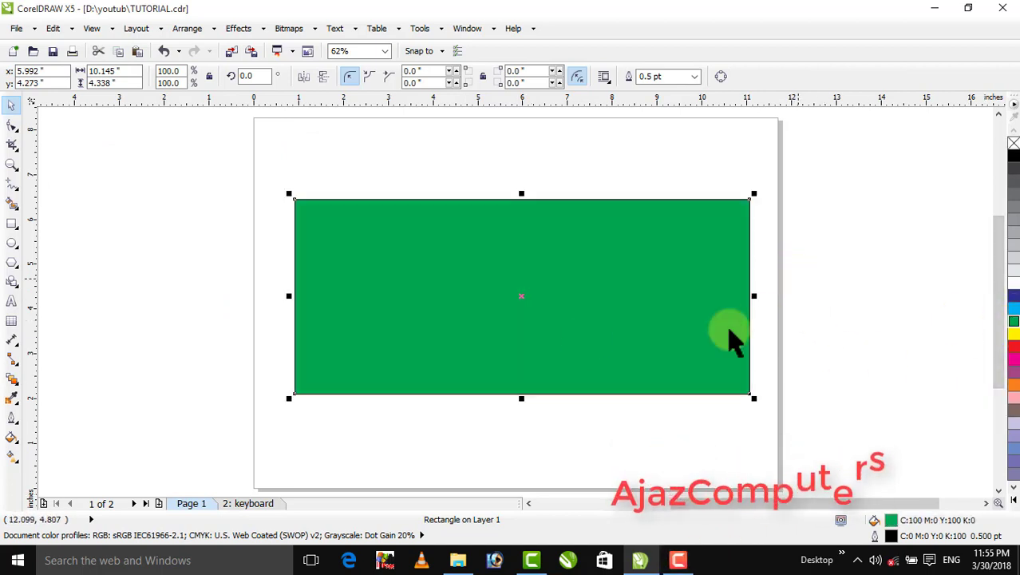
{"action": "left_click_drag", "start_coordinate": [470, 327], "coordinate": [473, 341]}
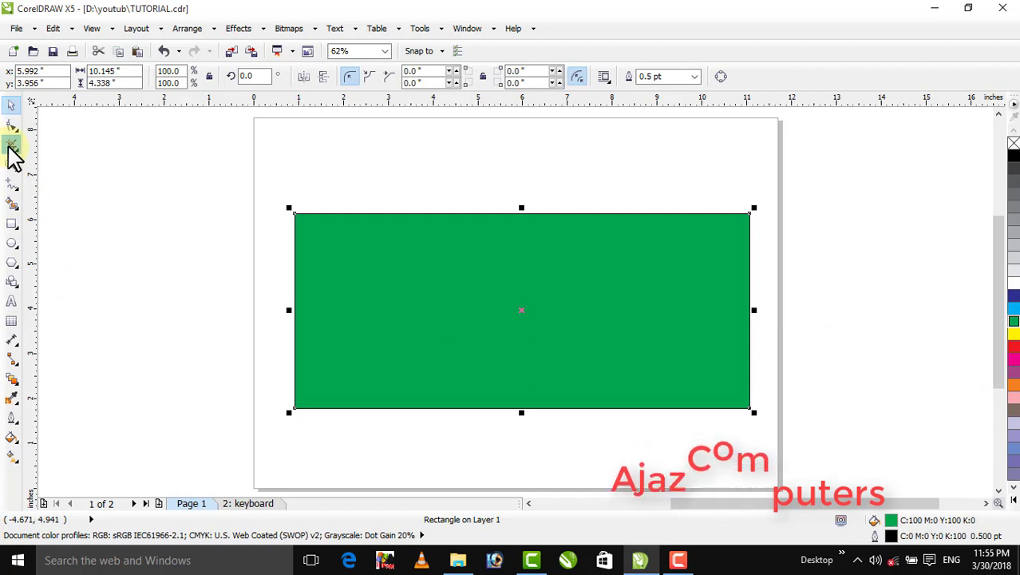
- Slice the green rectangle with the Knife tool: diagonally across both upper corners and once down near its middle
{"action": "left_click", "coordinate": [11, 148]}
{"action": "left_click", "coordinate": [50, 177]}
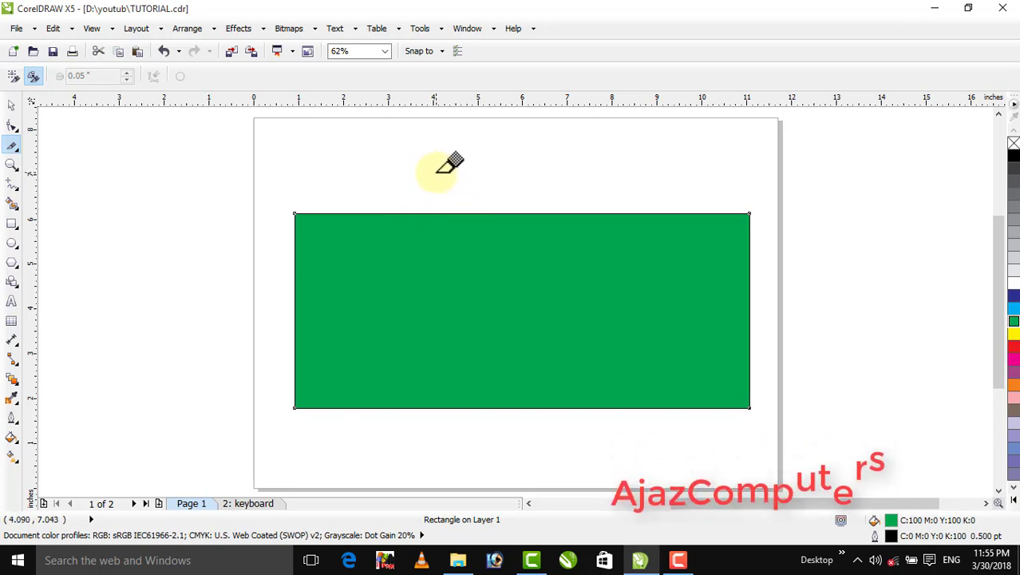
{"action": "left_click", "coordinate": [423, 213]}
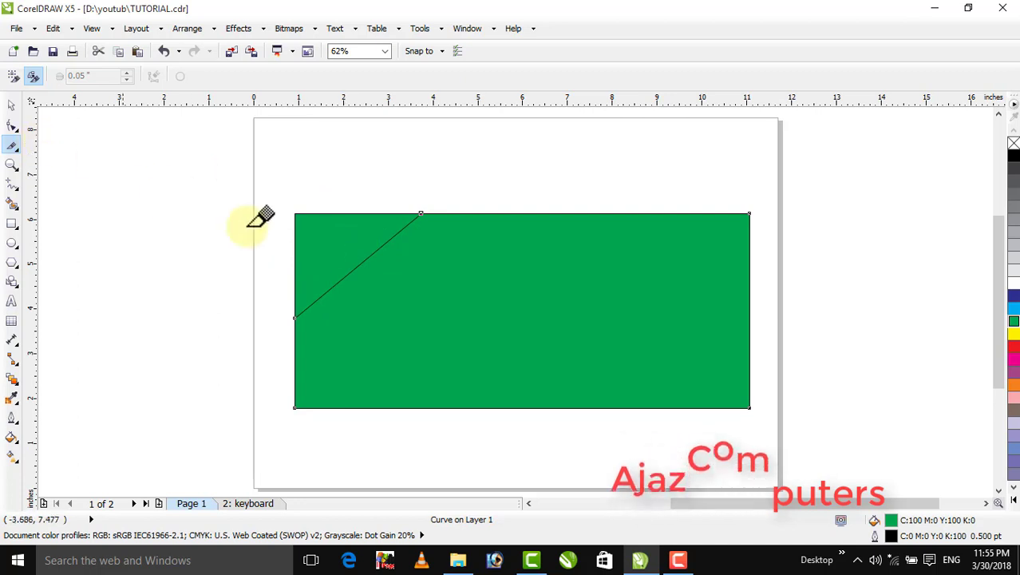
{"action": "left_click", "coordinate": [608, 213]}
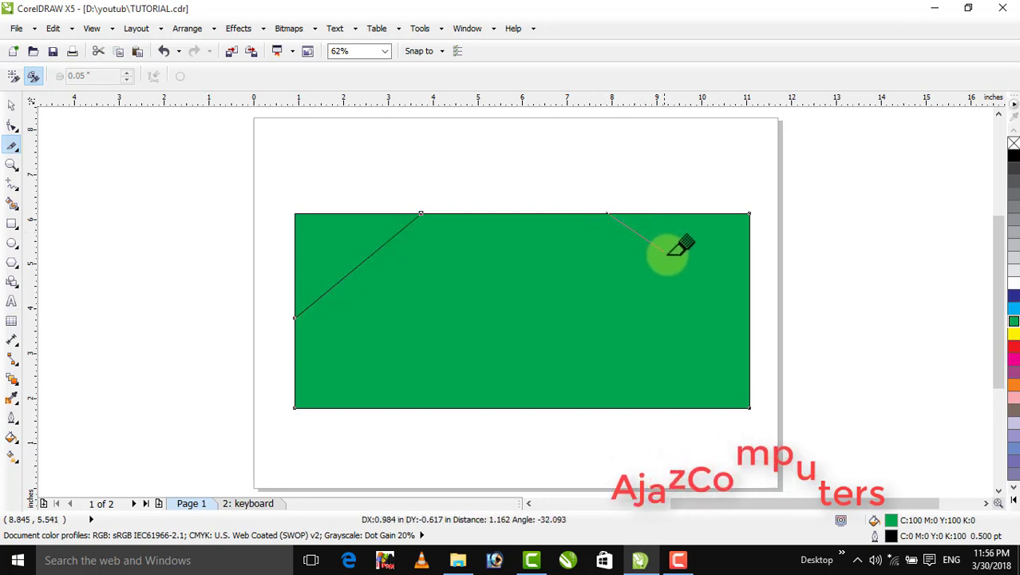
{"action": "left_click", "coordinate": [751, 312]}
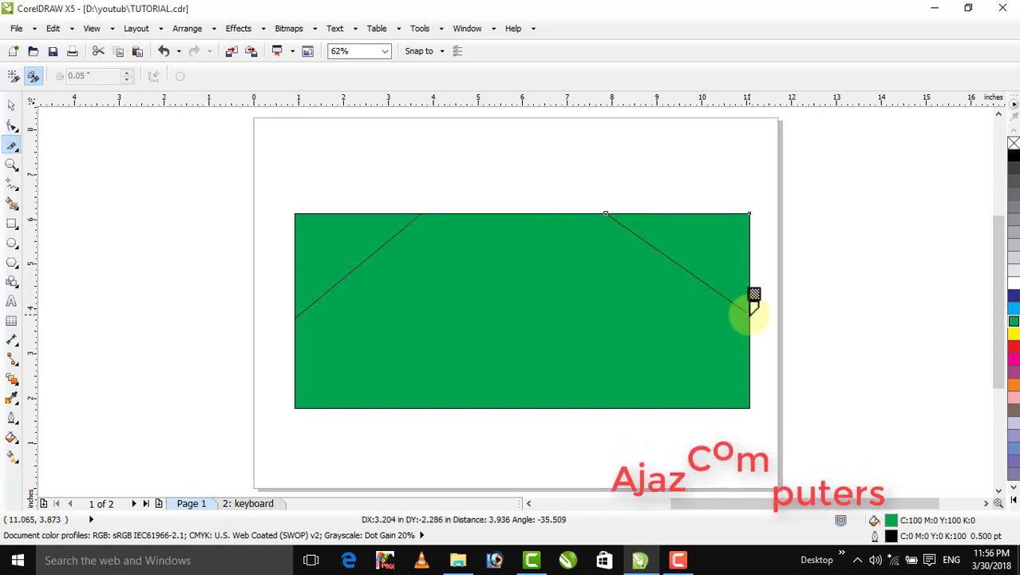
{"action": "left_click", "coordinate": [480, 213]}
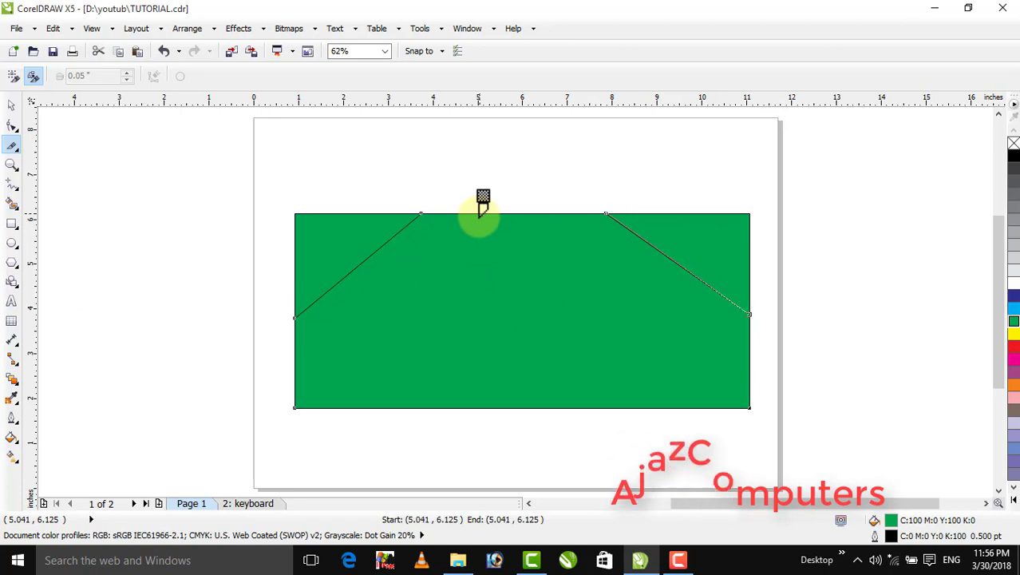
{"action": "left_click", "coordinate": [510, 408]}
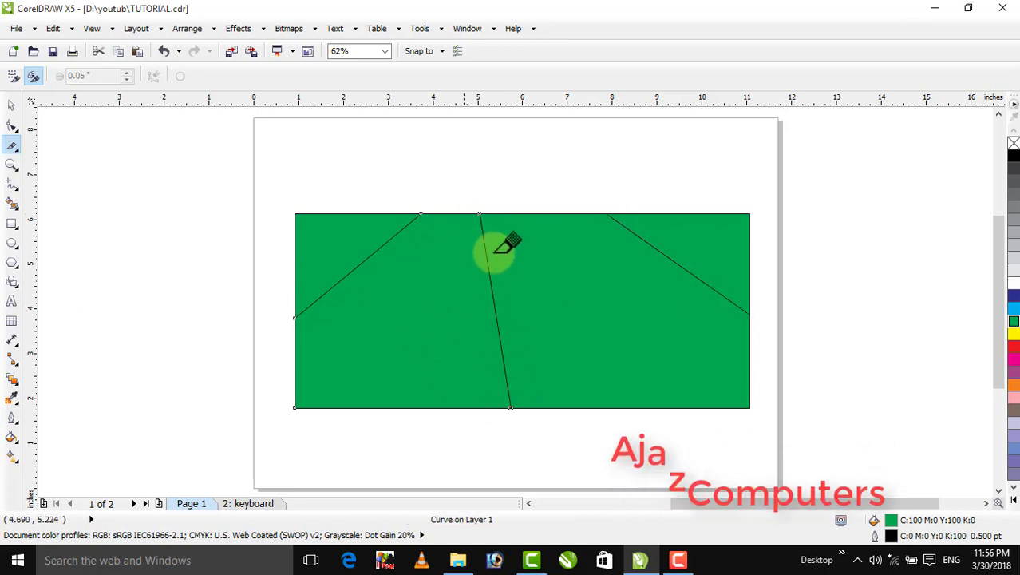
- Move the four cut pieces of the green rectangle apart from one another
{"action": "left_click", "coordinate": [12, 104]}
{"action": "left_click", "coordinate": [130, 151]}
{"action": "left_click_drag", "start_coordinate": [337, 258], "coordinate": [235, 183]}
{"action": "left_click_drag", "start_coordinate": [392, 297], "coordinate": [267, 371]}
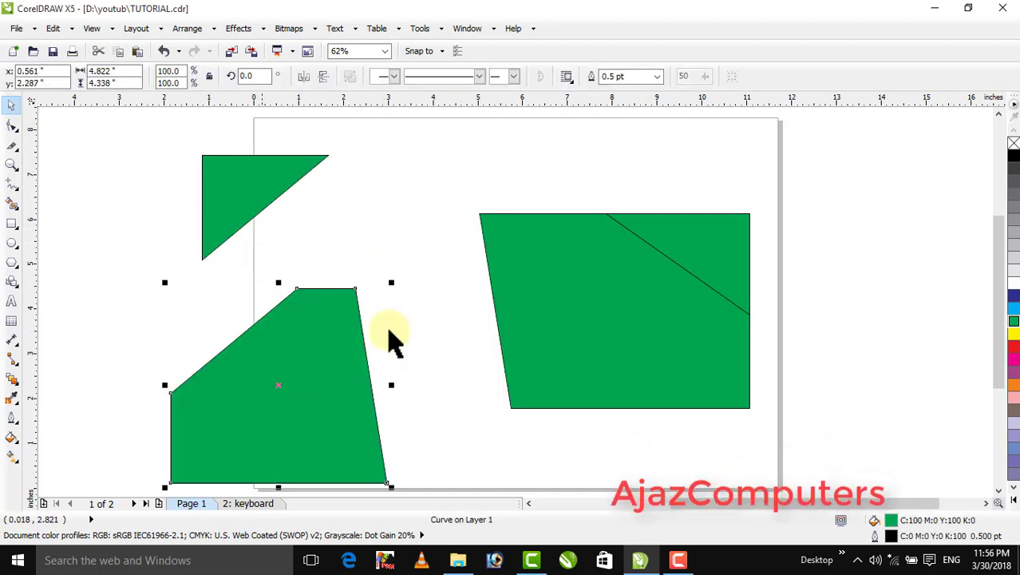
{"action": "left_click_drag", "start_coordinate": [548, 298], "coordinate": [548, 408]}
{"action": "left_click_drag", "start_coordinate": [690, 269], "coordinate": [730, 231]}
- Undo the moves of the four cut pieces and clear the selection
{"action": "key", "text": "ctrl+z"}
{"action": "key", "text": "ctrl+z"}
{"action": "key", "text": "ctrl+z"}
{"action": "key", "text": "ctrl+z"}
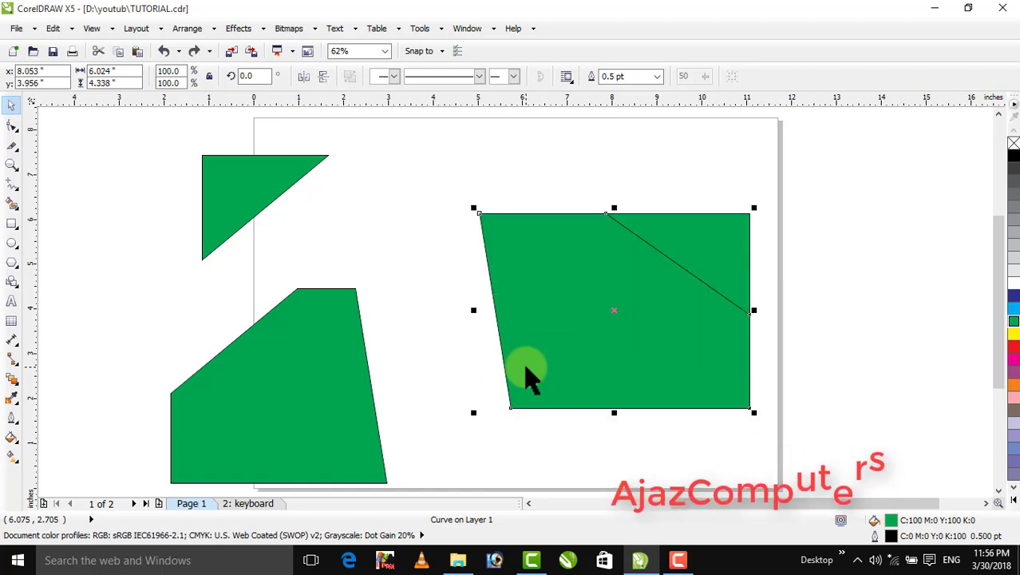
{"action": "left_click", "coordinate": [274, 236]}
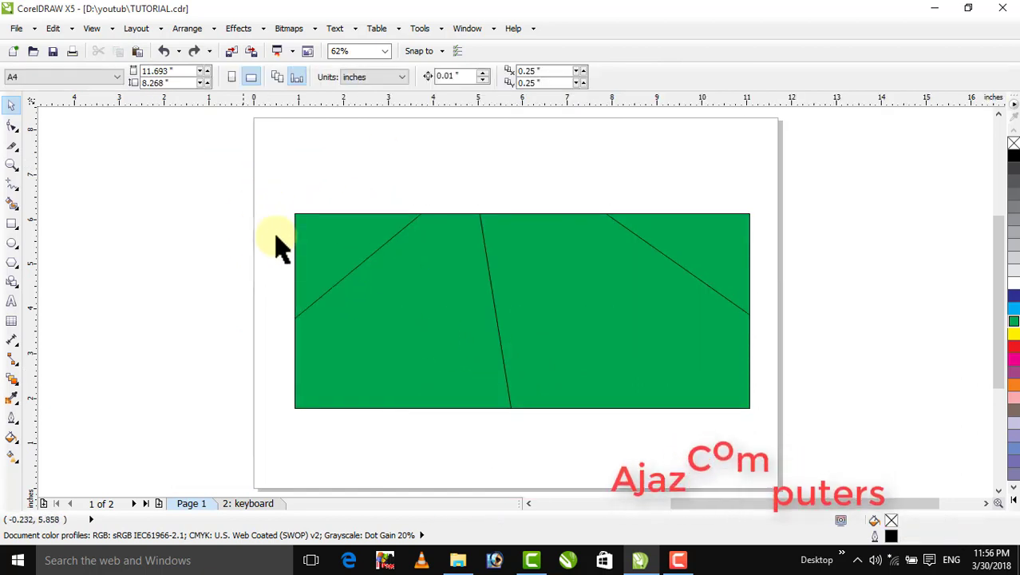
- Fill the upper-left corner piece cyan, the left-middle piece dark blue, the right-middle piece C40 M40 light purple and the upper-right corner C60 M40 blue
{"action": "left_click", "coordinate": [339, 238]}
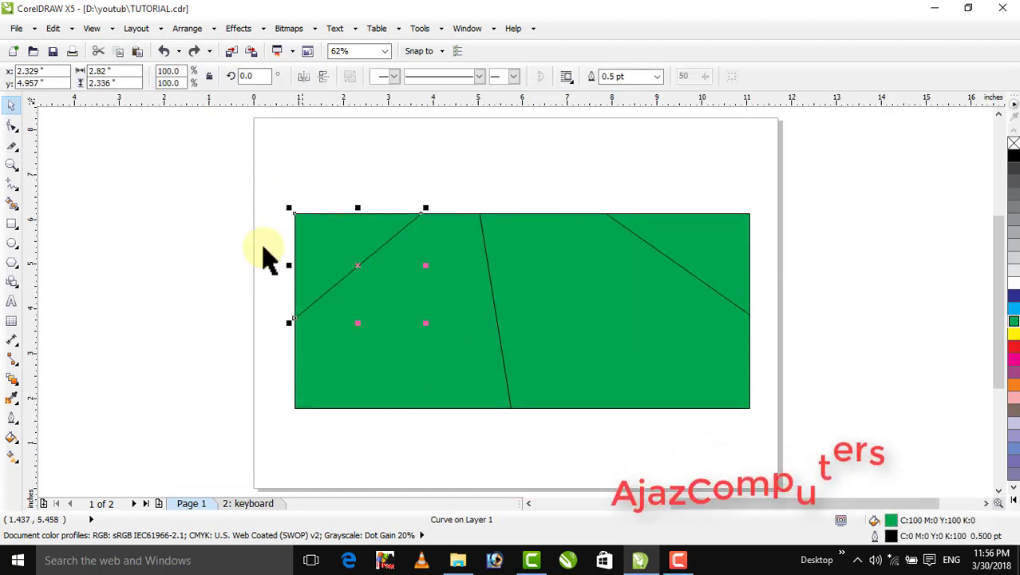
{"action": "left_click", "coordinate": [1013, 308]}
{"action": "left_click", "coordinate": [496, 345]}
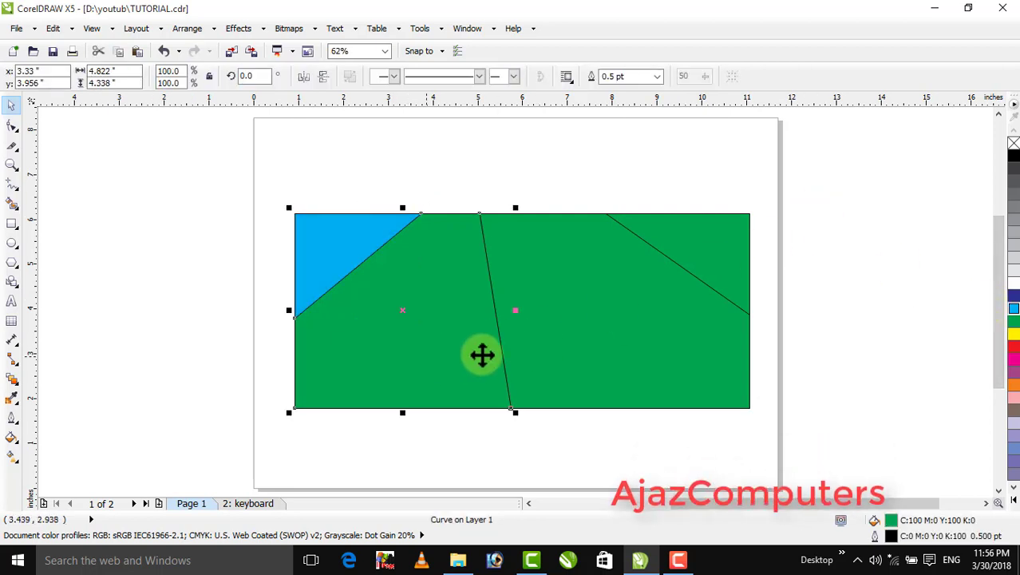
{"action": "left_click", "coordinate": [1013, 301]}
{"action": "left_click", "coordinate": [633, 342]}
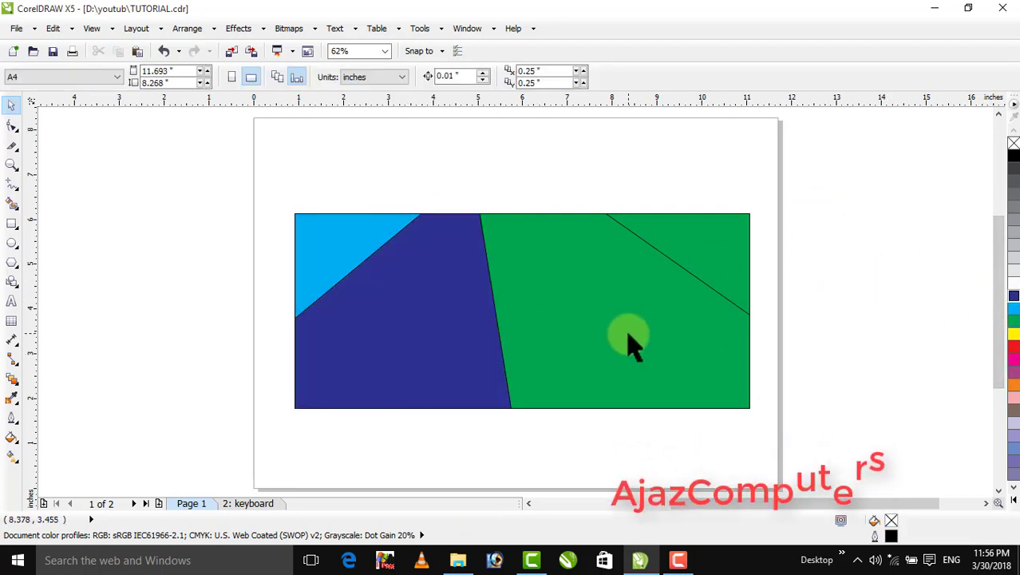
{"action": "left_click", "coordinate": [1014, 435]}
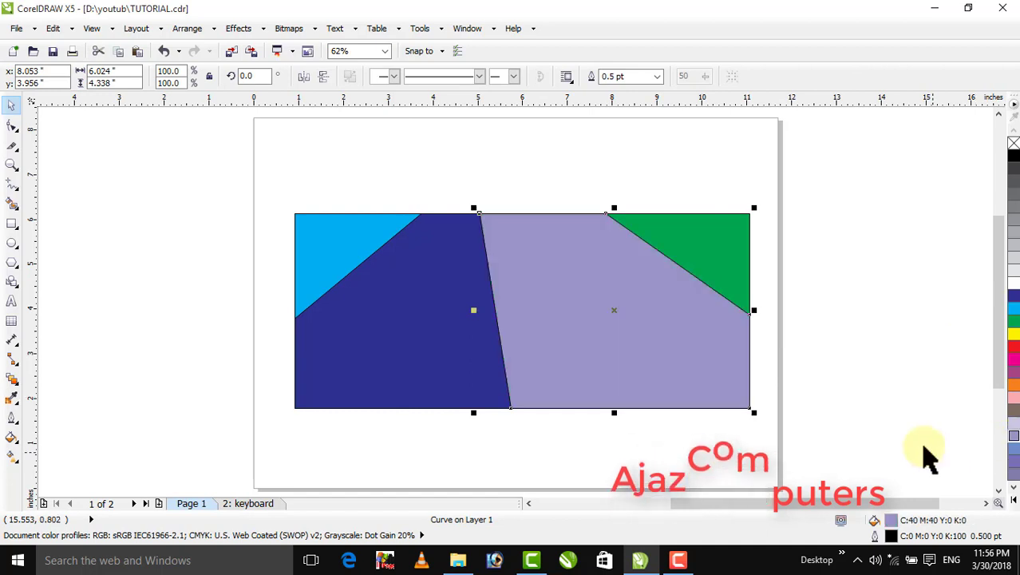
{"action": "left_click", "coordinate": [790, 315]}
{"action": "left_click", "coordinate": [671, 250]}
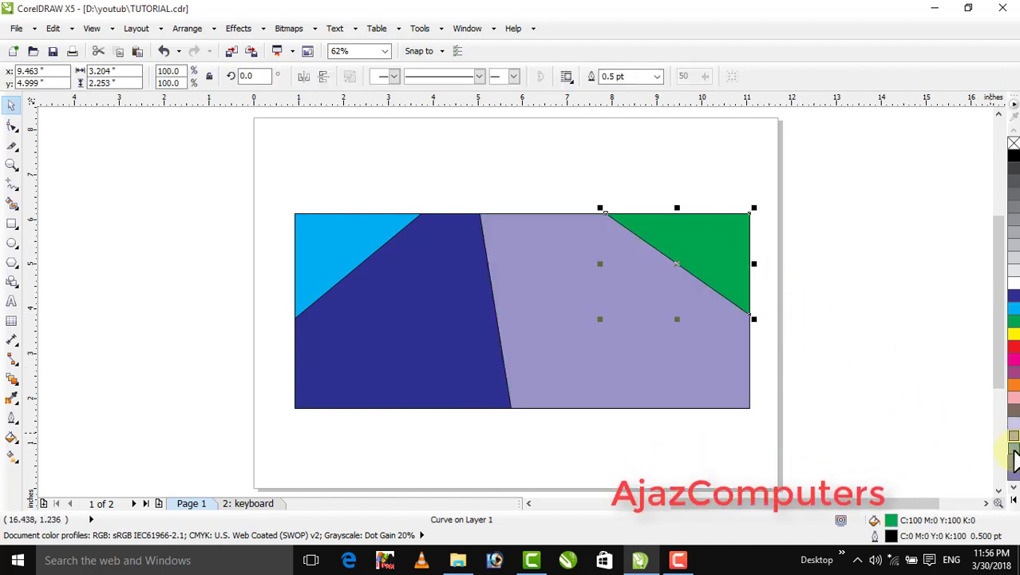
{"action": "left_click", "coordinate": [1014, 451]}
- Delete the boy's portrait photo lying outside the page
{"action": "scroll", "coordinate": [629, 349], "scroll_direction": "down", "scroll_amount": 1}
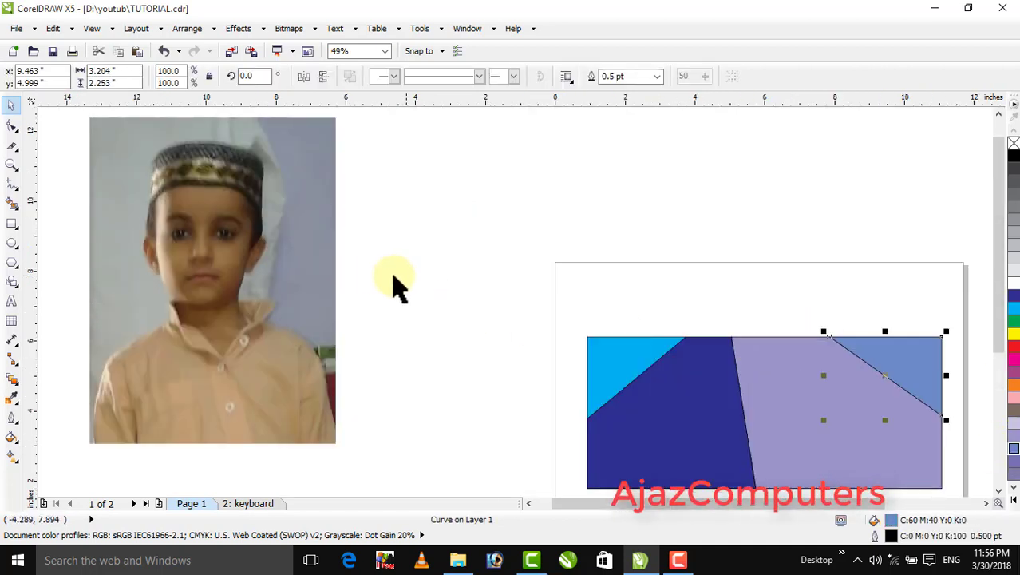
{"action": "left_click", "coordinate": [257, 251]}
{"action": "key", "text": "Delete"}
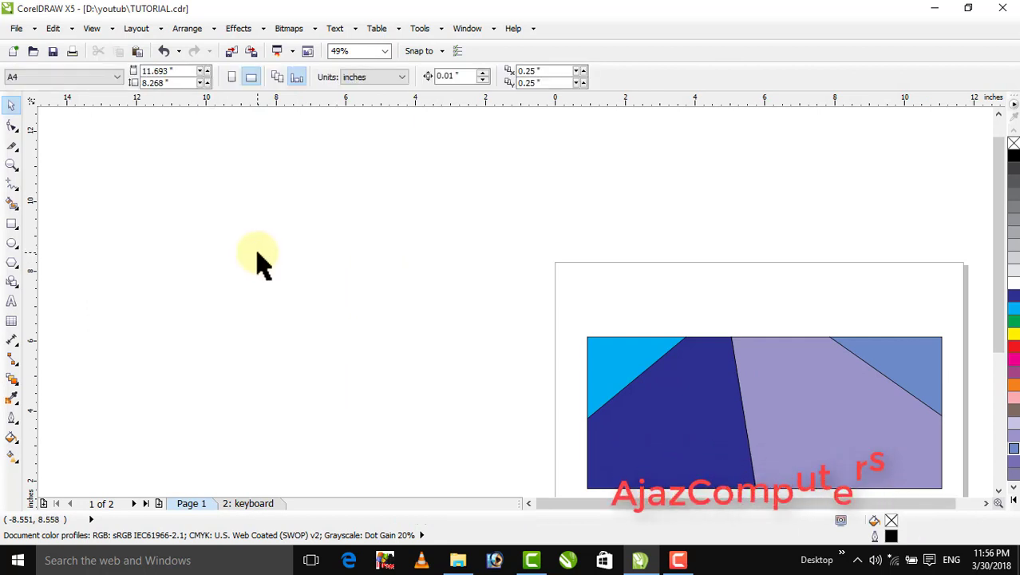
- Remove the outlines from all four pieces and fill the upper-right corner piece with C60 M60 purple
{"action": "key", "text": "F4"}
{"action": "key", "text": "ctrl+a"}
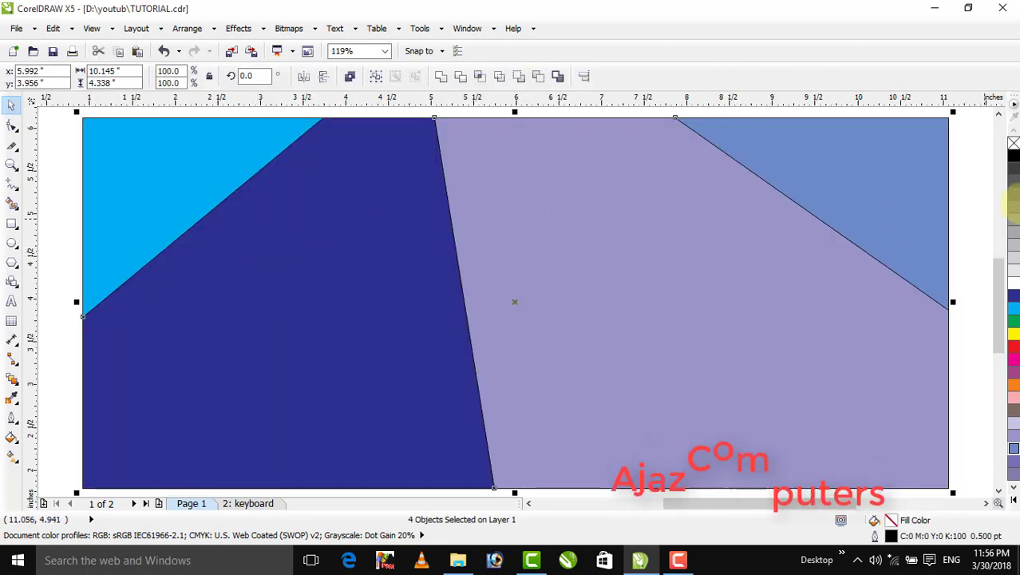
{"action": "right_click", "coordinate": [1014, 144]}
{"action": "left_click", "coordinate": [972, 160]}
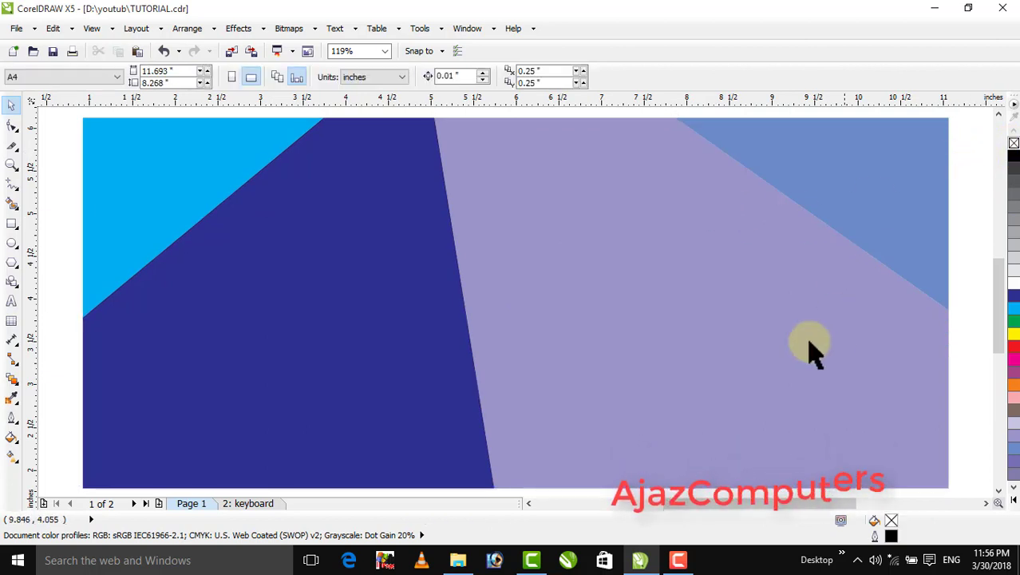
{"action": "left_click", "coordinate": [831, 195]}
{"action": "left_click", "coordinate": [1013, 464]}
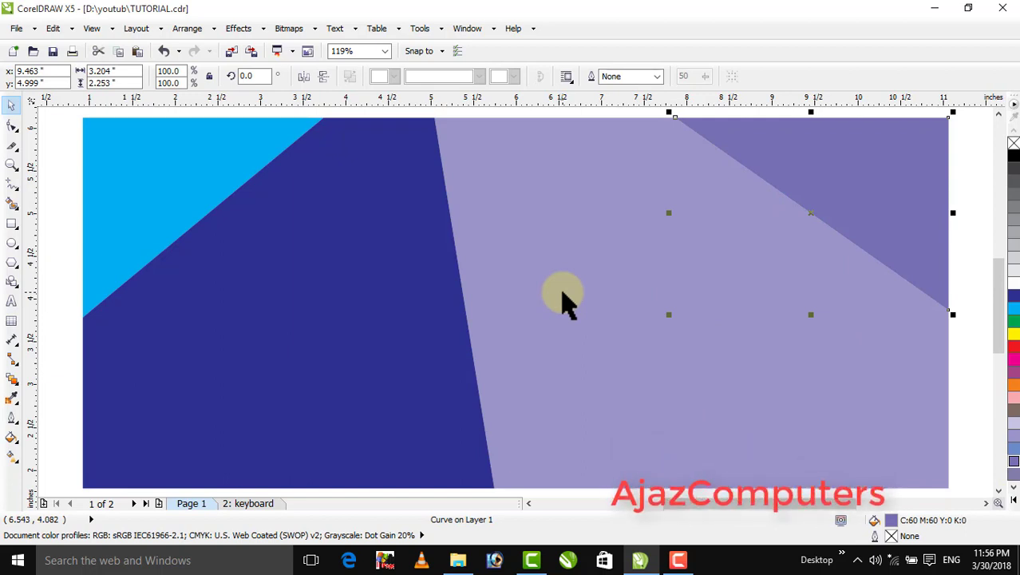
- Delete the purple upper-right corner piece and the three remaining pieces to empty the page
{"action": "key", "text": "F10"}
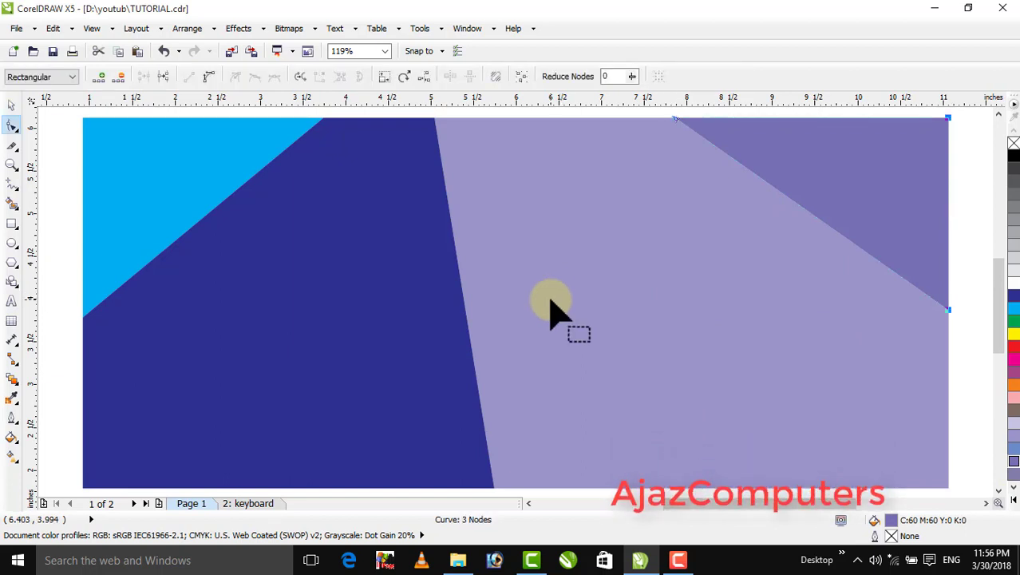
{"action": "left_click", "coordinate": [11, 105]}
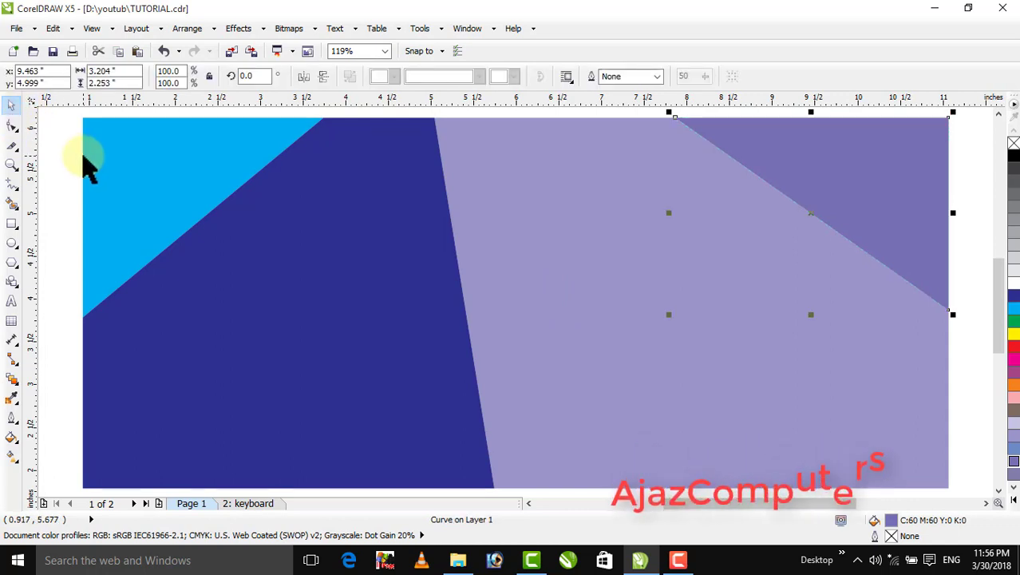
{"action": "key", "text": "F10"}
{"action": "key", "text": "Delete"}
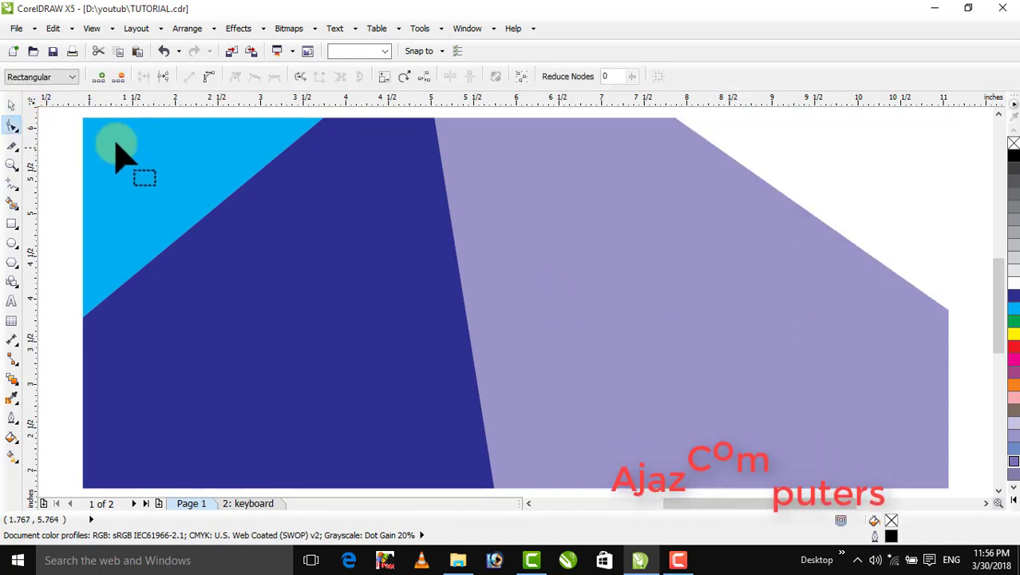
{"action": "left_click", "coordinate": [9, 107]}
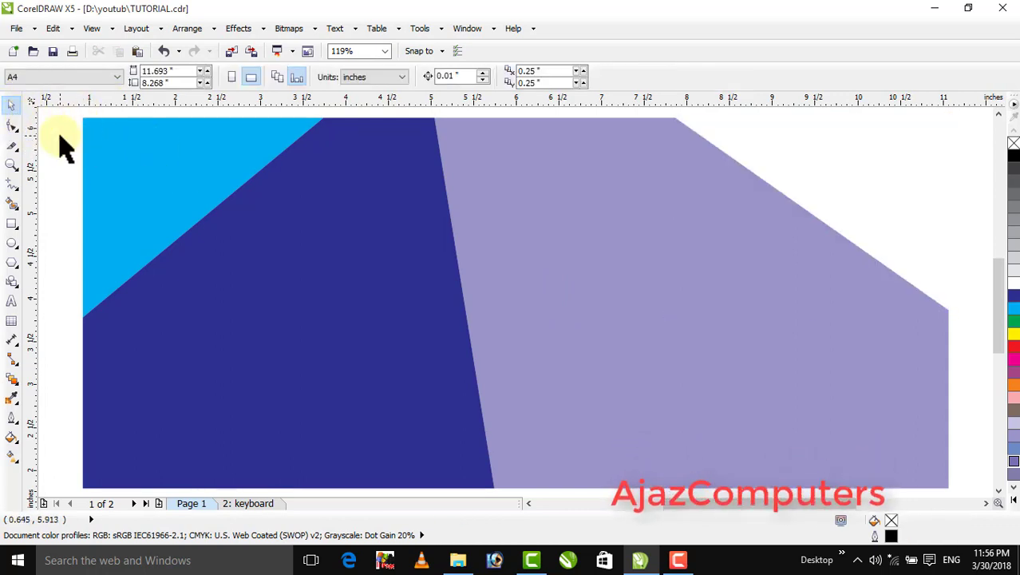
{"action": "left_click_drag", "start_coordinate": [51, 118], "coordinate": [958, 472]}
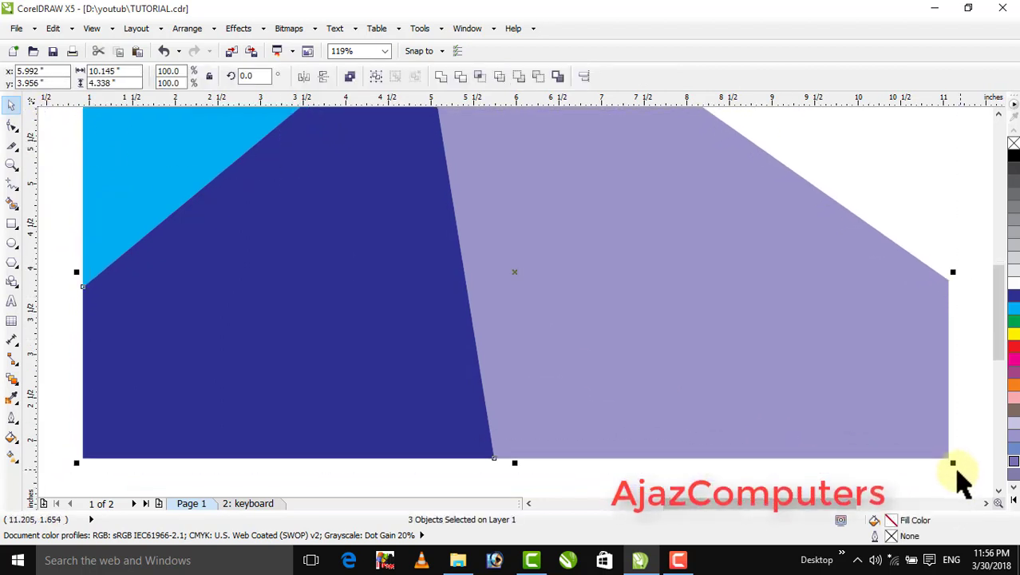
{"action": "key", "text": "Delete"}
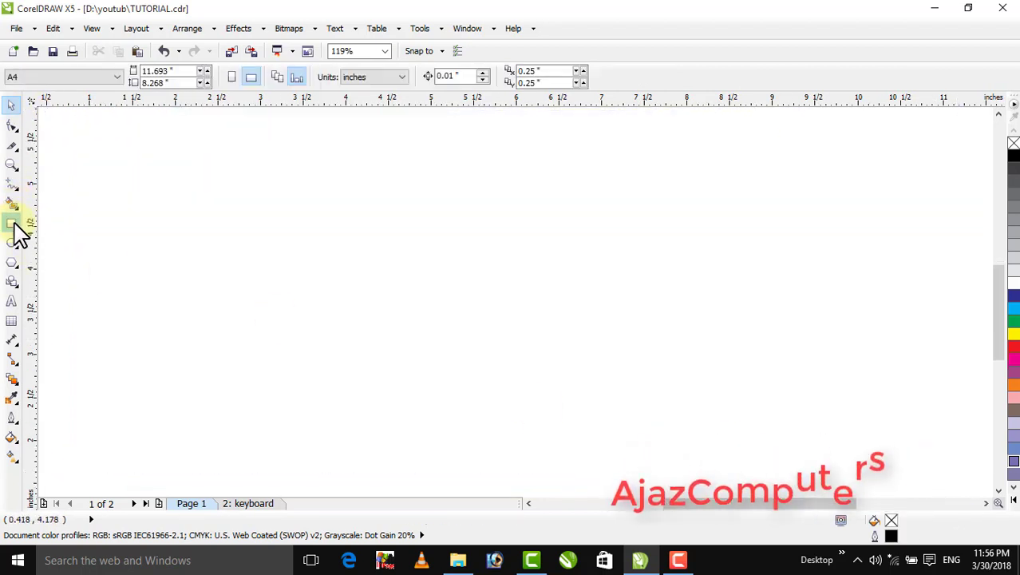
{"action": "left_click", "coordinate": [13, 225]}
{"action": "mouse_move", "coordinate": [286, 176]}
{"action": "left_mouse_down"}
{"action": "mouse_move", "coordinate": [449, 315]}
{"action": "mouse_move", "coordinate": [677, 421]}
{"action": "left_mouse_up"}
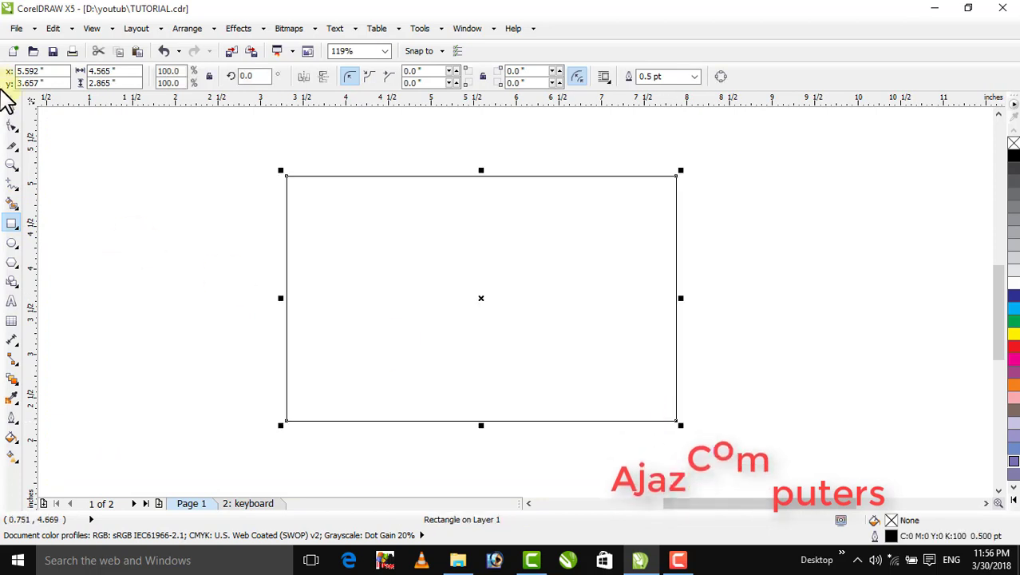
{"action": "left_click", "coordinate": [12, 144]}
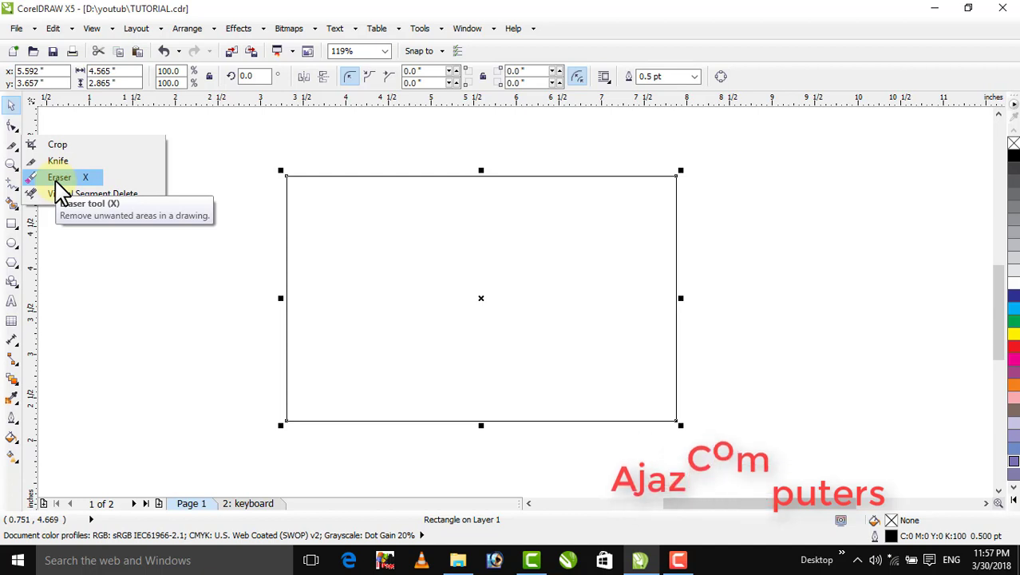
{"action": "left_click", "coordinate": [224, 154]}
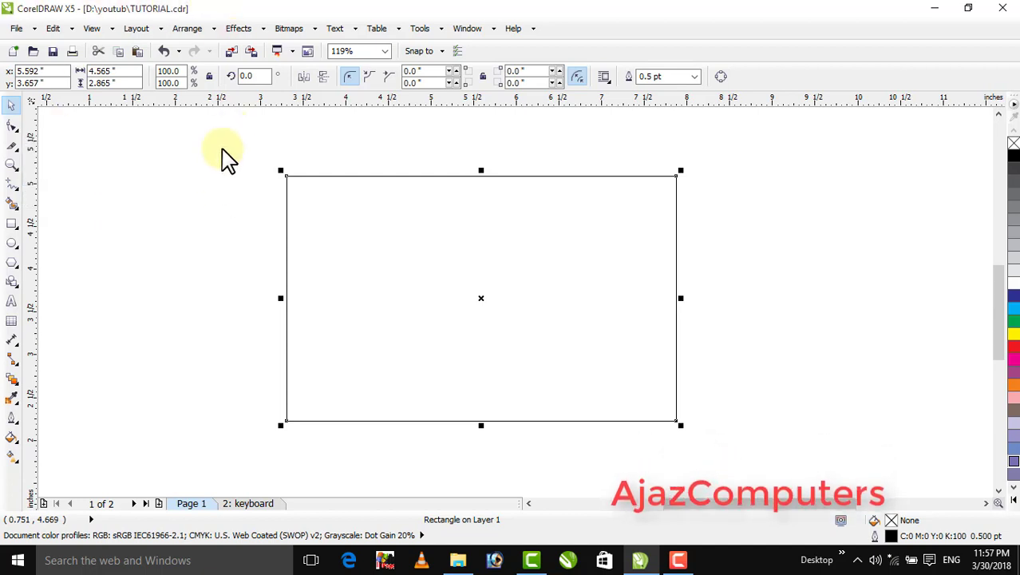
{"action": "key", "text": "Delete"}
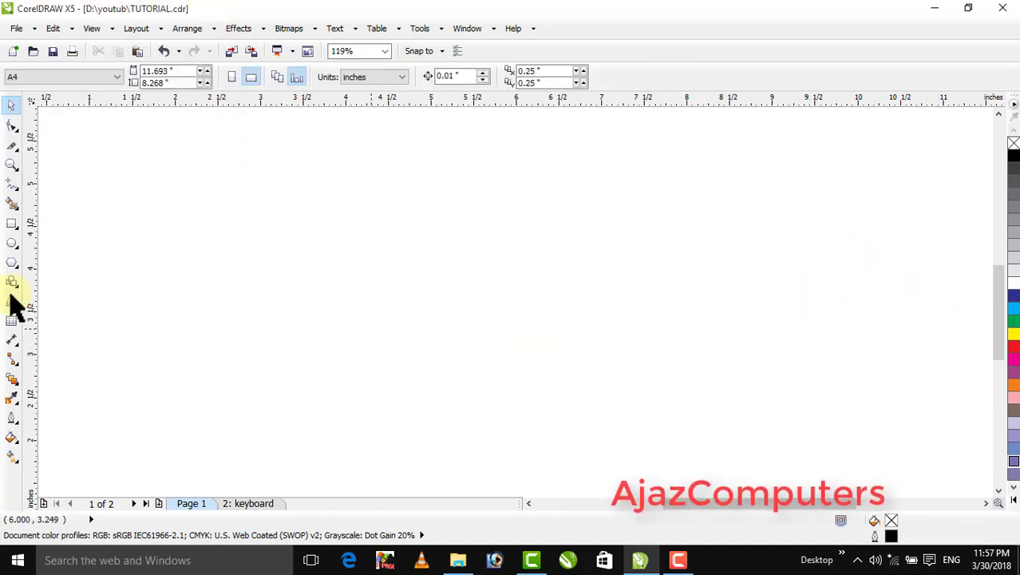
- Draw a square about 2.73 by 2.73 inches on the empty page and fill it green
{"action": "left_click", "coordinate": [11, 226]}
{"action": "left_click_drag", "start_coordinate": [251, 200], "coordinate": [483, 435]}
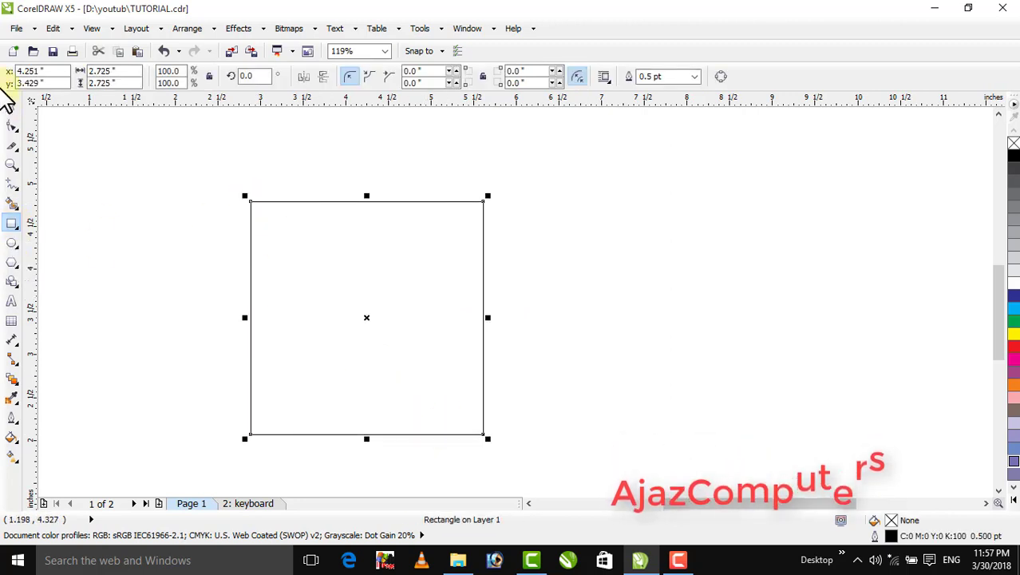
{"action": "key", "text": "shift+F2"}
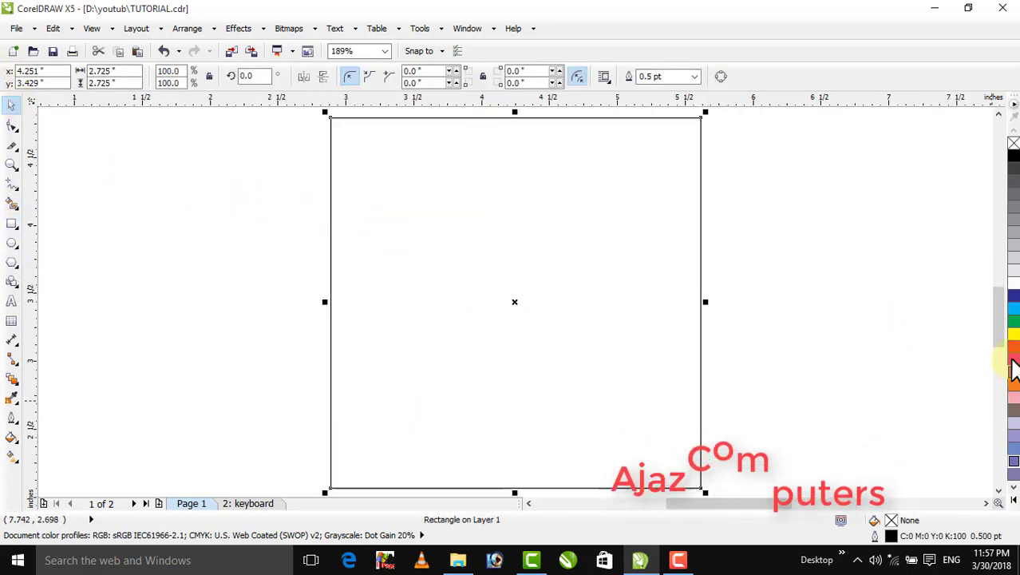
{"action": "left_click", "coordinate": [1013, 320]}
{"action": "left_click", "coordinate": [825, 280]}
- Duplicate the green square in place and fill the copy on top yellow, keeping it selected
{"action": "left_click", "coordinate": [571, 300]}
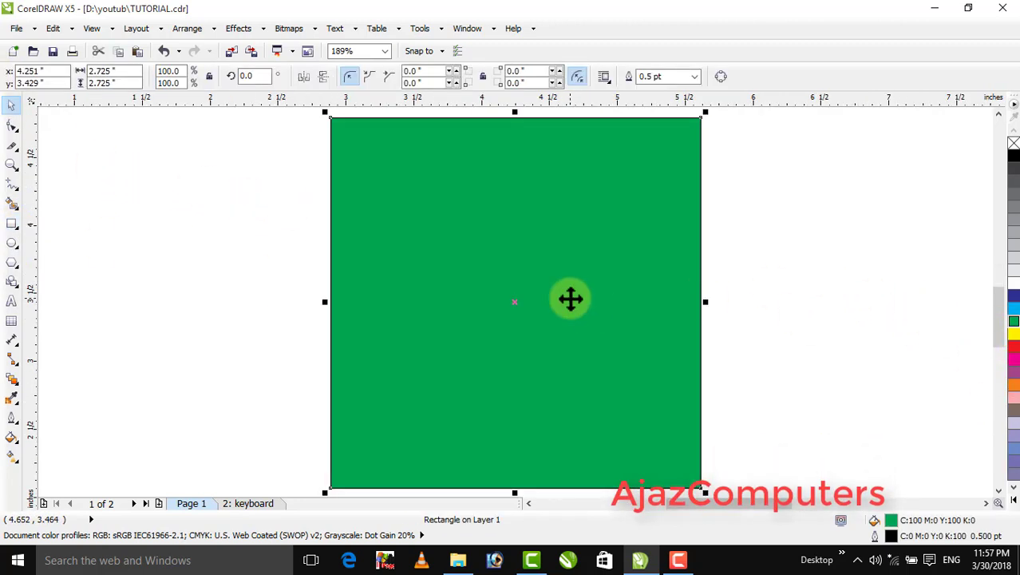
{"action": "left_click", "coordinate": [781, 261]}
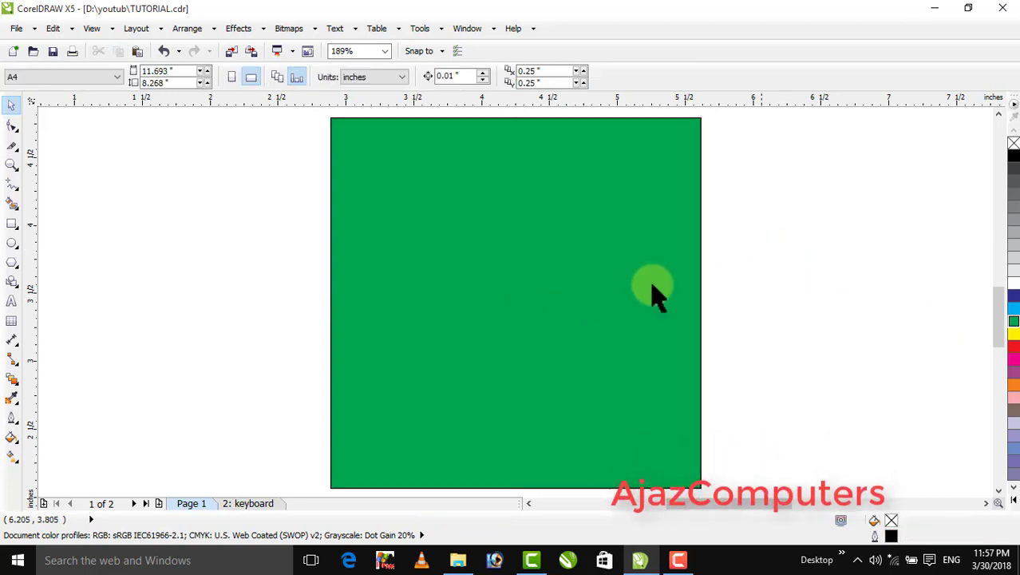
{"action": "left_click", "coordinate": [656, 289]}
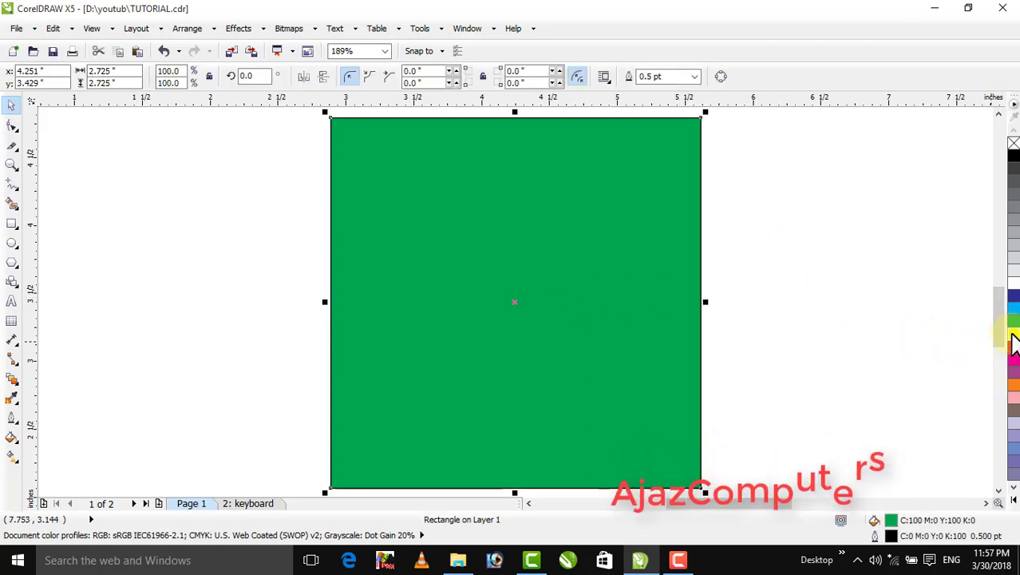
{"action": "left_click", "coordinate": [1011, 333]}
{"action": "left_click", "coordinate": [767, 275]}
{"action": "left_click", "coordinate": [527, 290]}
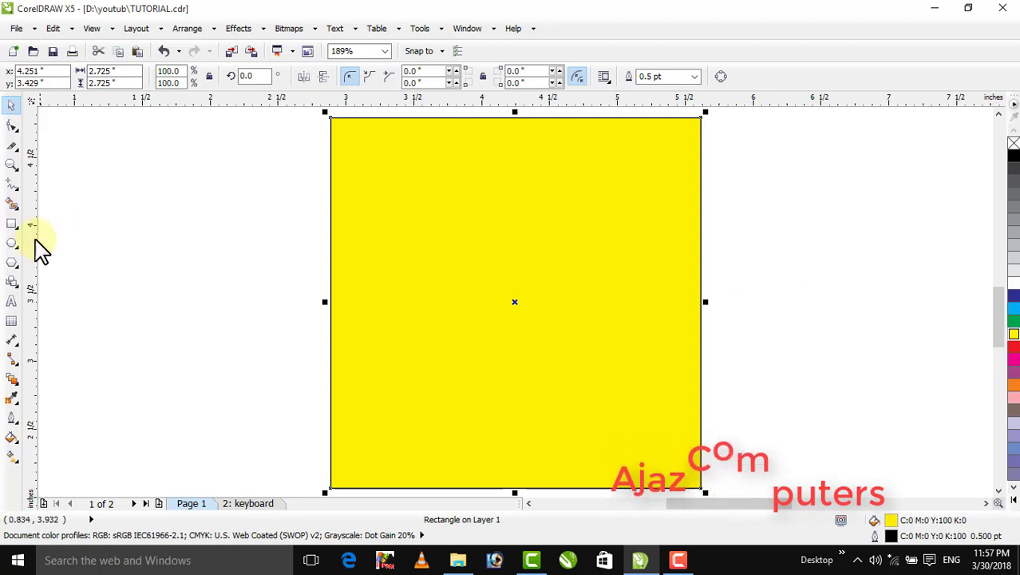
- Activate the Eraser tool for the yellow square and set the eraser thickness to 0.23 inches
{"action": "left_click", "coordinate": [14, 148]}
{"action": "left_click", "coordinate": [51, 176]}
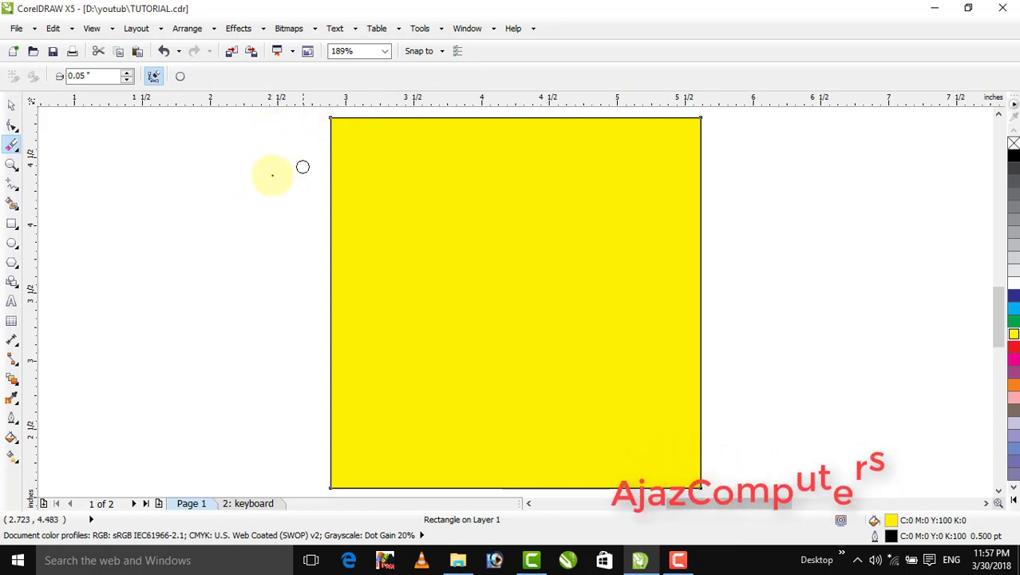
{"action": "left_click", "coordinate": [127, 73]}
{"action": "left_click", "coordinate": [127, 73]}
{"action": "left_click", "coordinate": [127, 73]}
{"action": "left_click", "coordinate": [127, 73]}
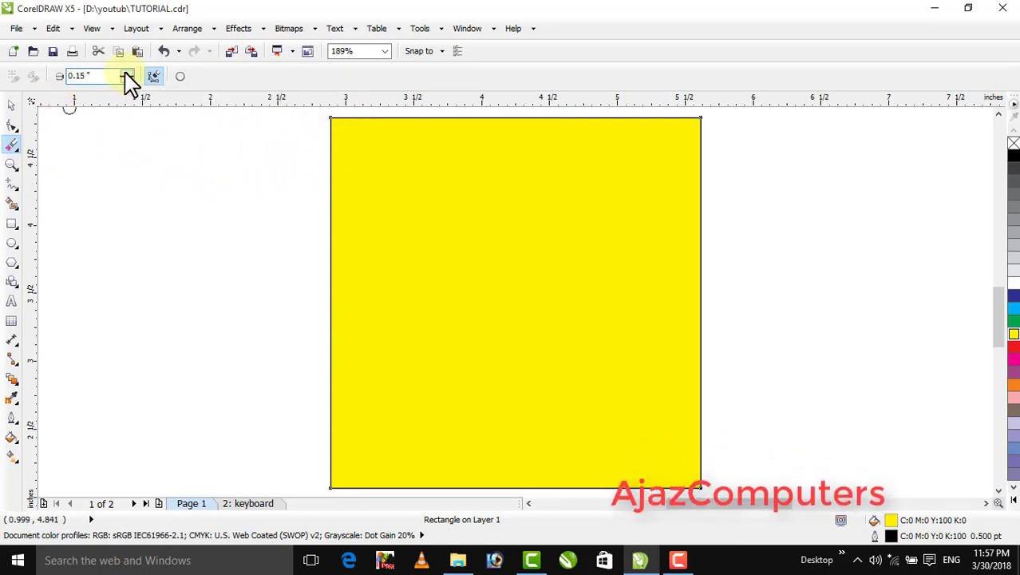
{"action": "left_click", "coordinate": [126, 73]}
{"action": "left_click", "coordinate": [127, 73]}
{"action": "left_click", "coordinate": [127, 73]}
{"action": "left_click", "coordinate": [127, 72]}
{"action": "left_click", "coordinate": [127, 72]}
{"action": "left_click", "coordinate": [127, 73]}
{"action": "left_click", "coordinate": [127, 73]}
{"action": "left_click", "coordinate": [127, 72]}
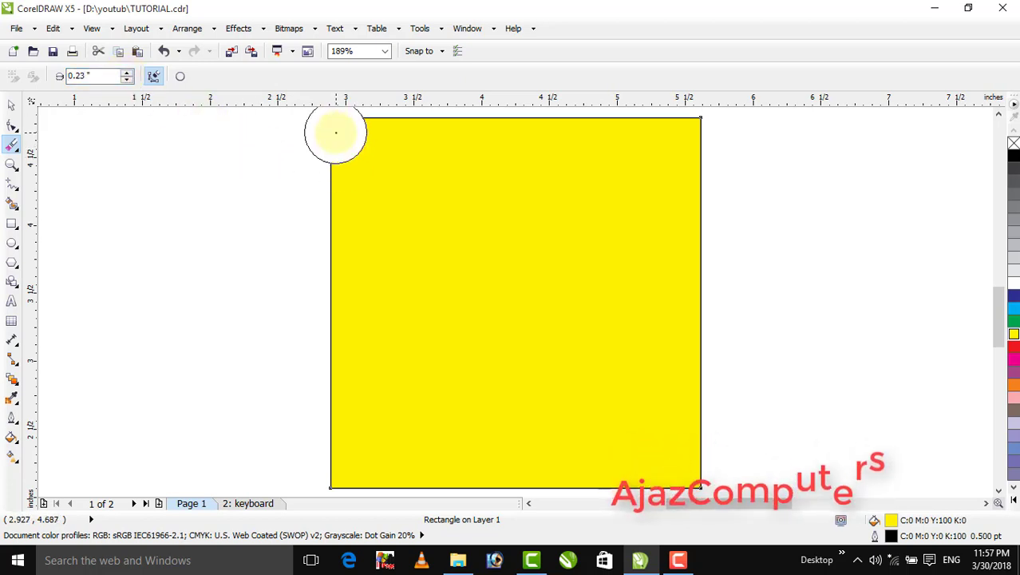
- Erase several thick freehand strokes across the yellow square and shift it off the green square beneath
{"action": "double_click", "coordinate": [336, 131]}
{"action": "mouse_move", "coordinate": [360, 164]}
{"action": "left_mouse_down"}
{"action": "mouse_move", "coordinate": [519, 206]}
{"action": "mouse_move", "coordinate": [596, 244]}
{"action": "mouse_move", "coordinate": [671, 368]}
{"action": "mouse_move", "coordinate": [415, 416]}
{"action": "mouse_move", "coordinate": [387, 434]}
{"action": "left_mouse_up"}
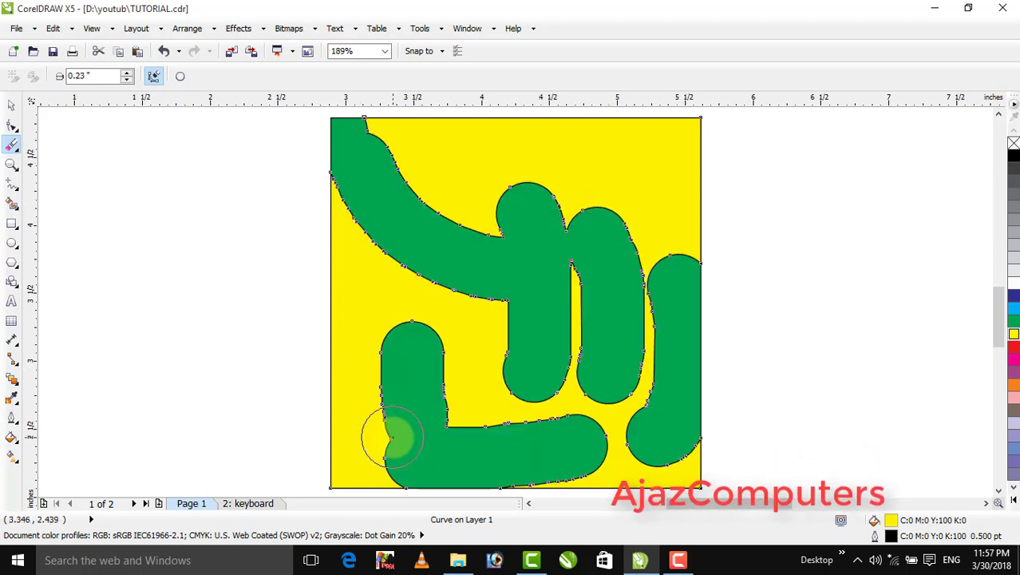
{"action": "left_click", "coordinate": [11, 106]}
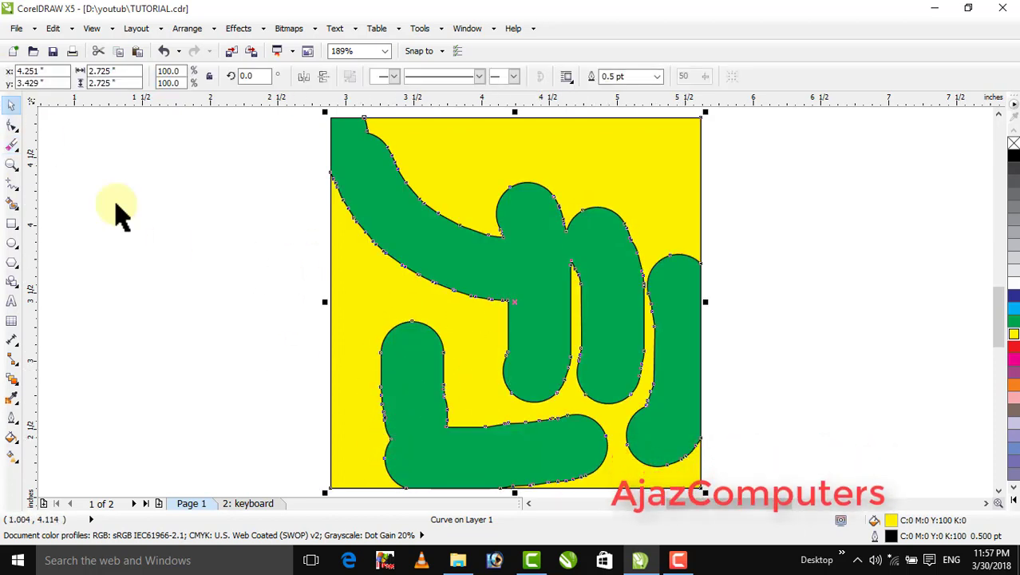
{"action": "mouse_move", "coordinate": [349, 284]}
{"action": "left_mouse_down"}
{"action": "mouse_move", "coordinate": [433, 303]}
{"action": "mouse_move", "coordinate": [425, 309]}
{"action": "left_mouse_up"}
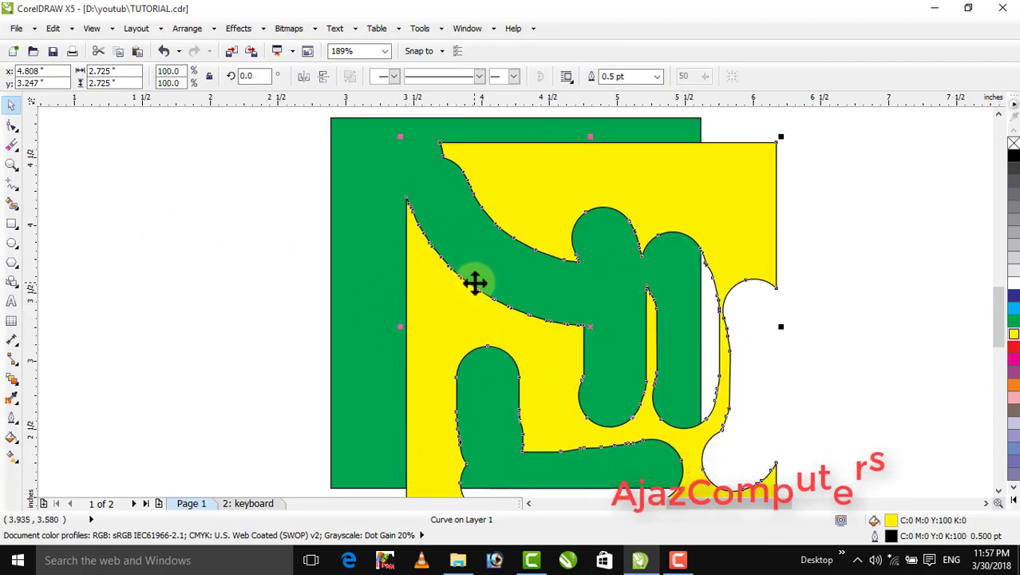
- Undo the yellow square's move and all of its eraser strokes
{"action": "key", "text": "ctrl+z"}
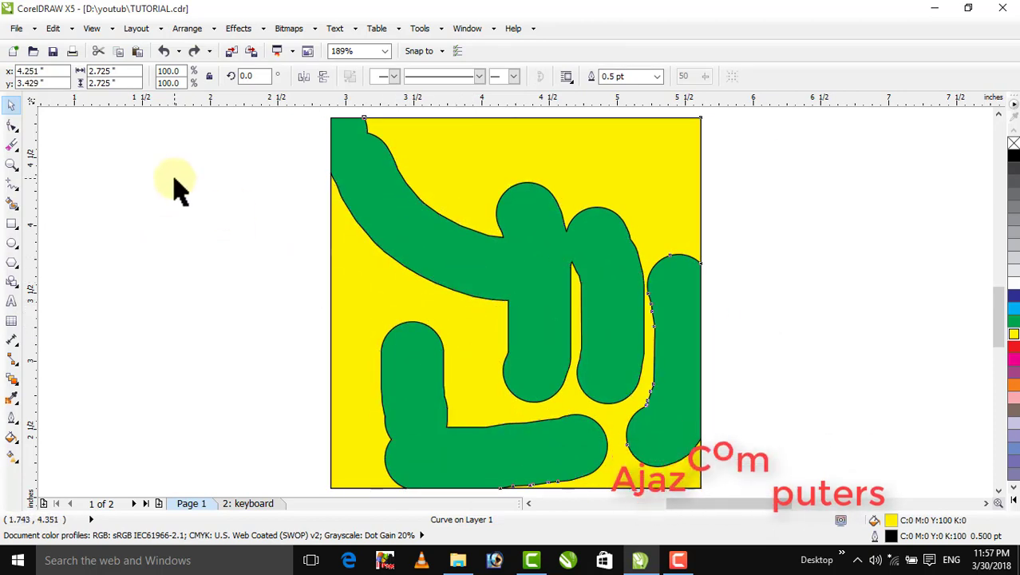
{"action": "key", "text": "ctrl+z"}
{"action": "key", "text": "ctrl+z"}
{"action": "key", "text": "ctrl+z"}
{"action": "key", "text": "ctrl+z"}
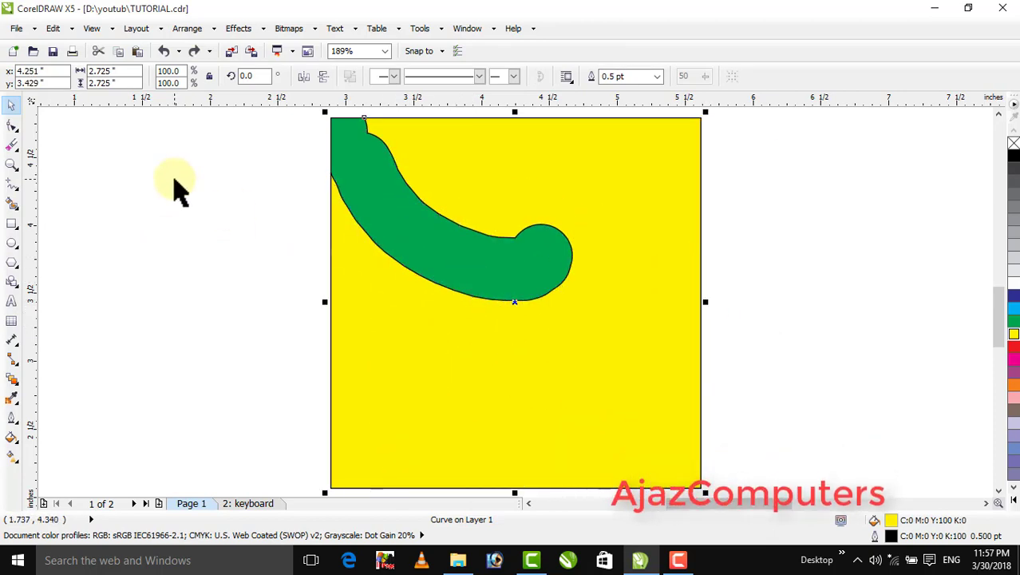
{"action": "key", "text": "ctrl+z"}
{"action": "key", "text": "ctrl+z"}
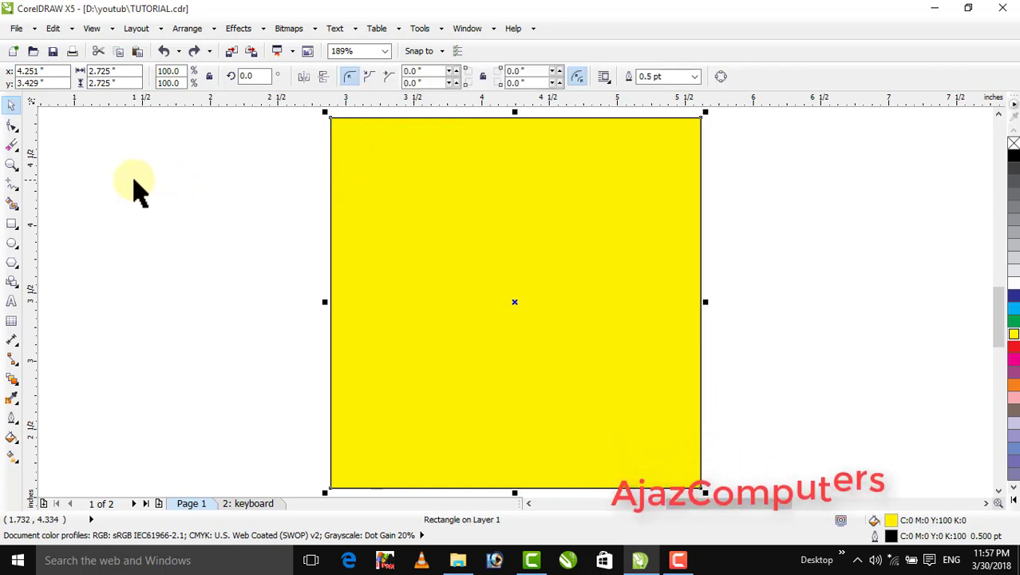
- Erase two straight corner-to-corner diagonal strips across the yellow square so they cross in an X
{"action": "left_click", "coordinate": [12, 143]}
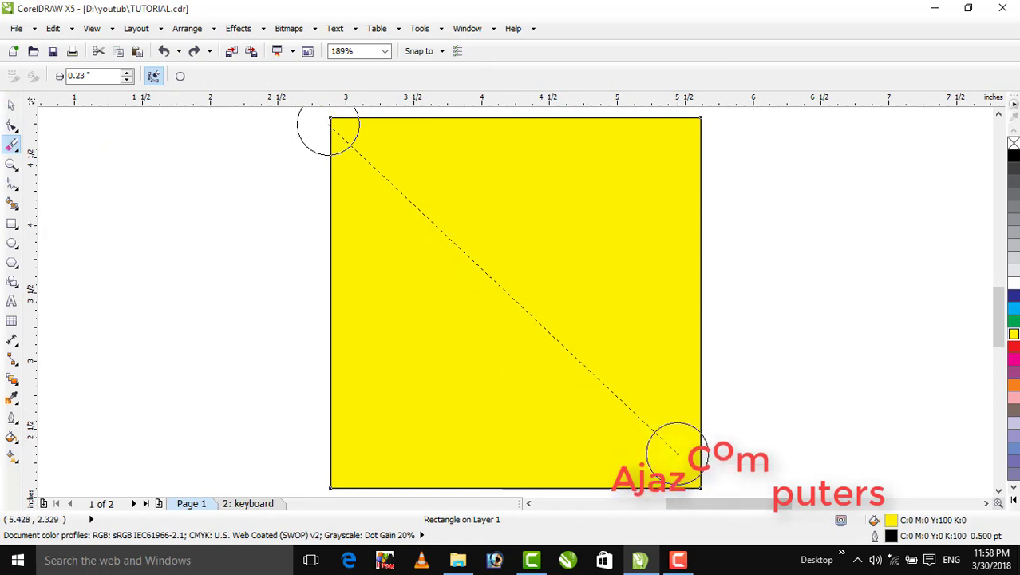
{"action": "left_click", "coordinate": [688, 474]}
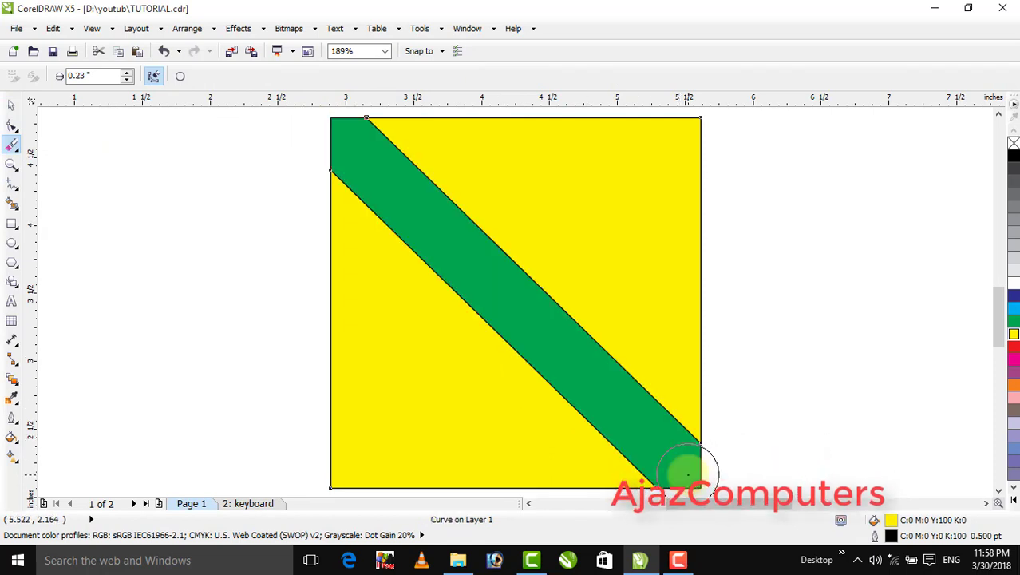
{"action": "left_click", "coordinate": [690, 129]}
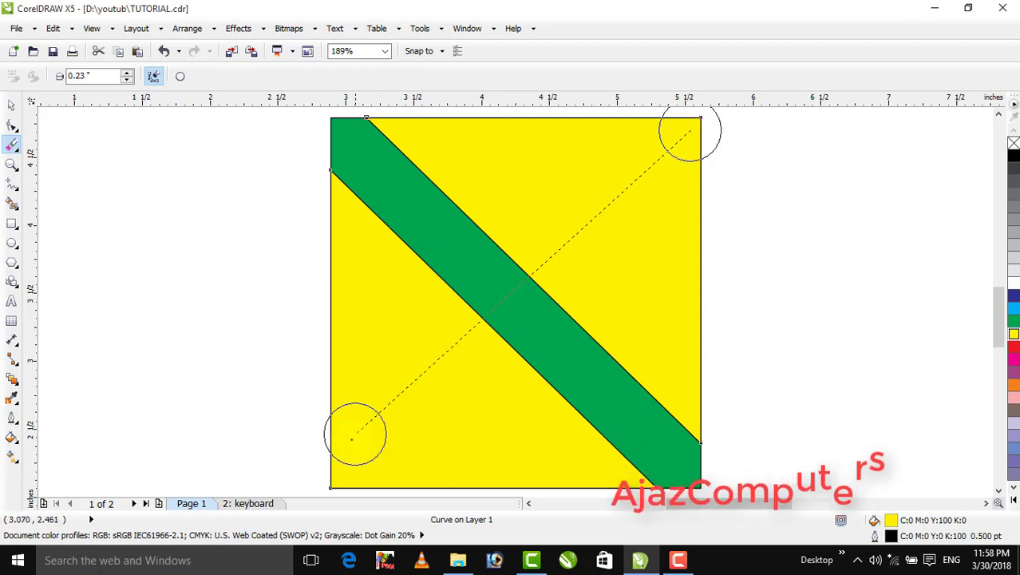
{"action": "left_click", "coordinate": [341, 469]}
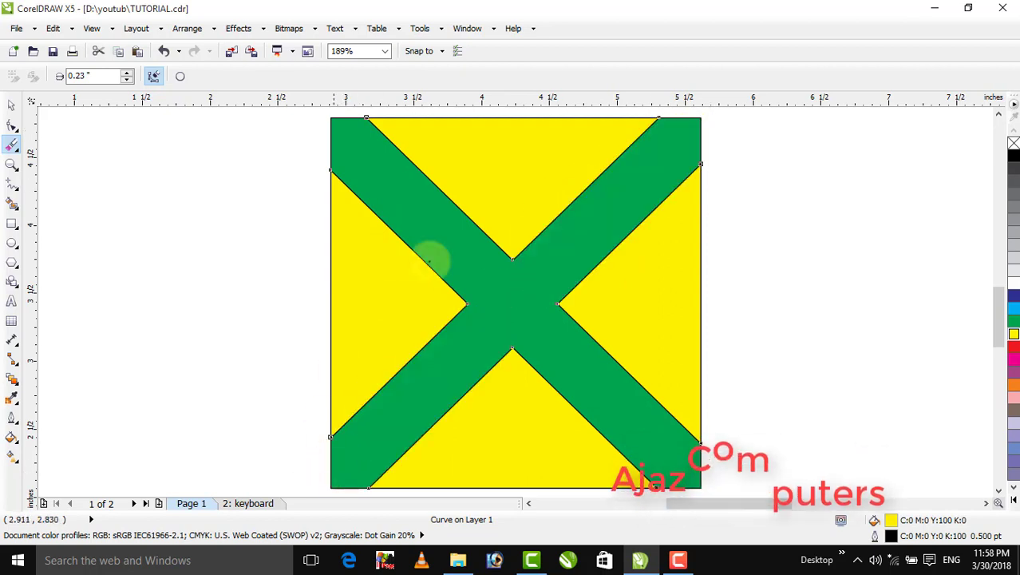
- Move the erased yellow square partly off the green square beneath it
{"action": "left_click", "coordinate": [11, 106]}
{"action": "left_click", "coordinate": [631, 199]}
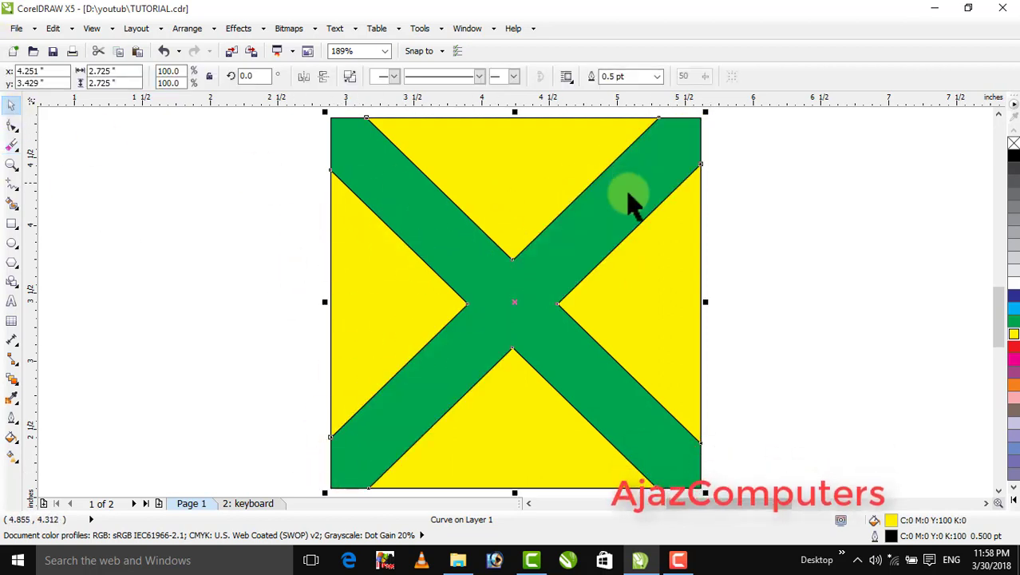
{"action": "left_click_drag", "start_coordinate": [536, 176], "coordinate": [704, 220]}
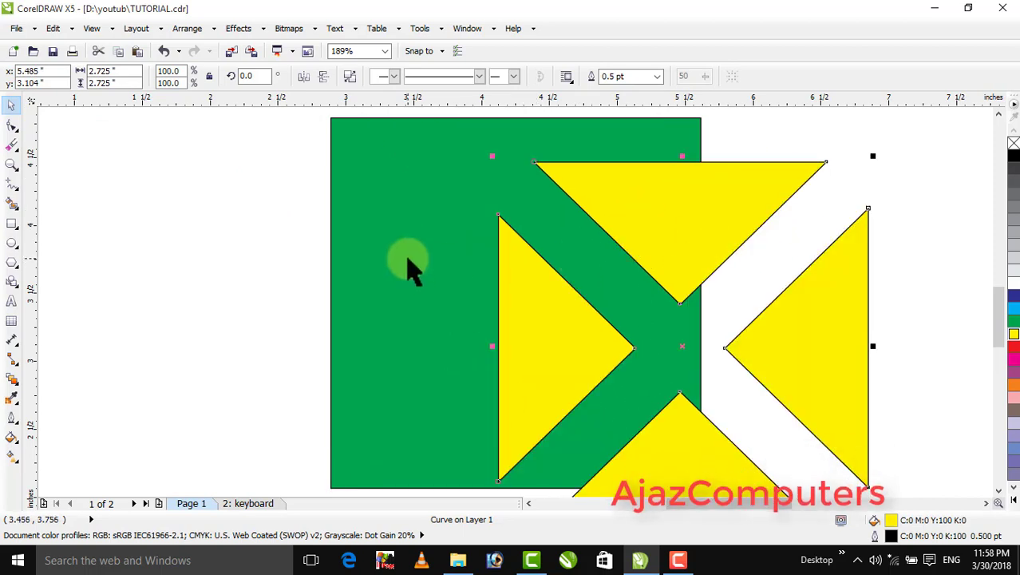
- Undo the yellow pieces' move, delete them and select the green square
{"action": "key", "text": "ctrl+z"}
{"action": "key", "text": "Delete"}
{"action": "left_click", "coordinate": [347, 267]}
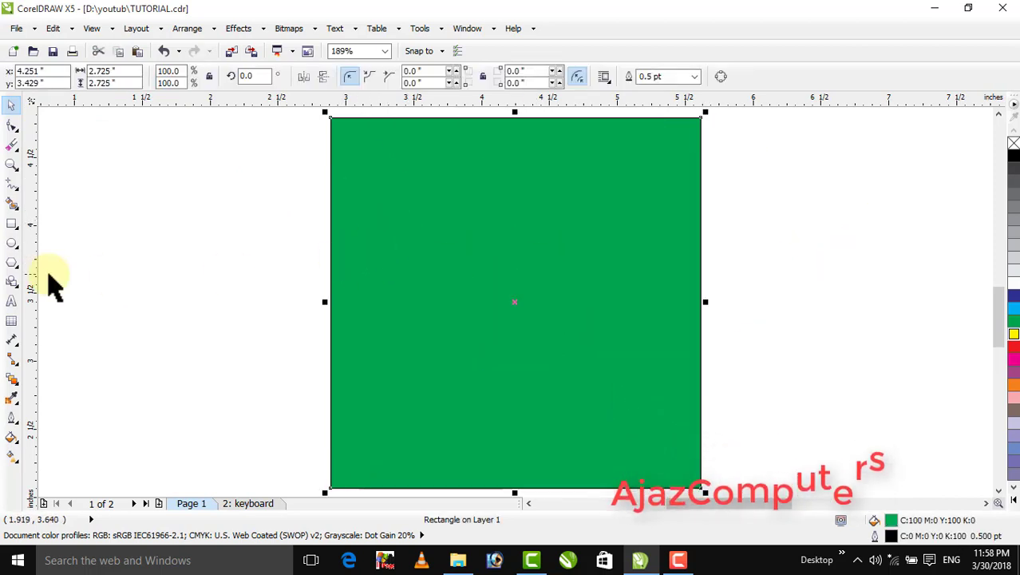
- Activate the Eraser tool for the green square and switch the eraser nib to a square shape
{"action": "left_click", "coordinate": [15, 147]}
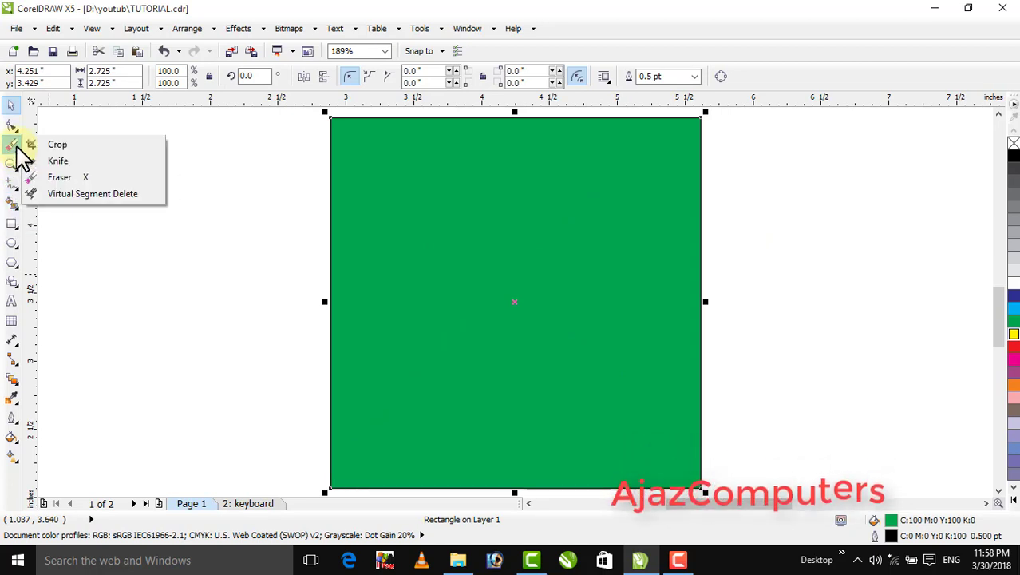
{"action": "left_click", "coordinate": [59, 178]}
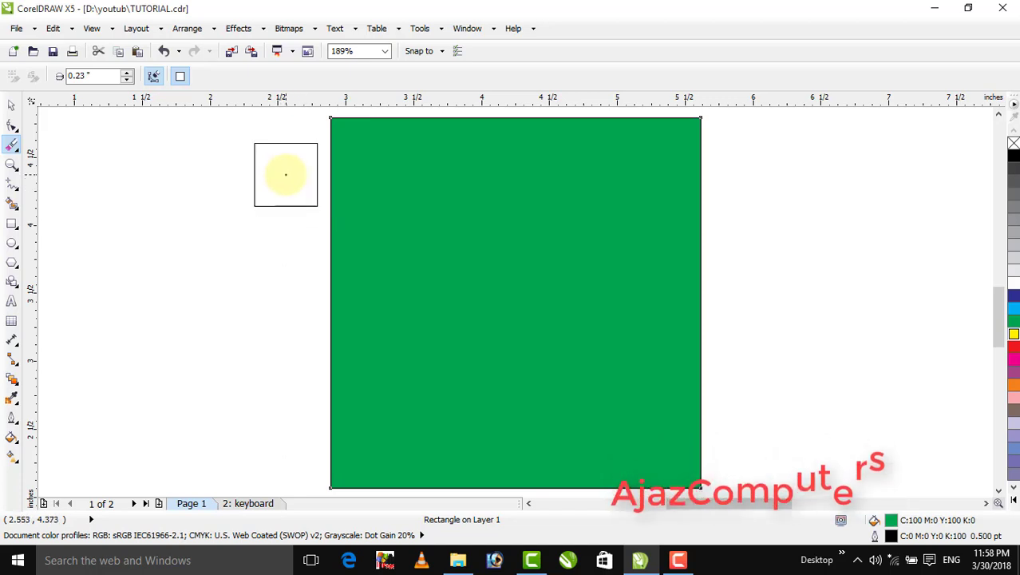
{"action": "left_click", "coordinate": [179, 77]}
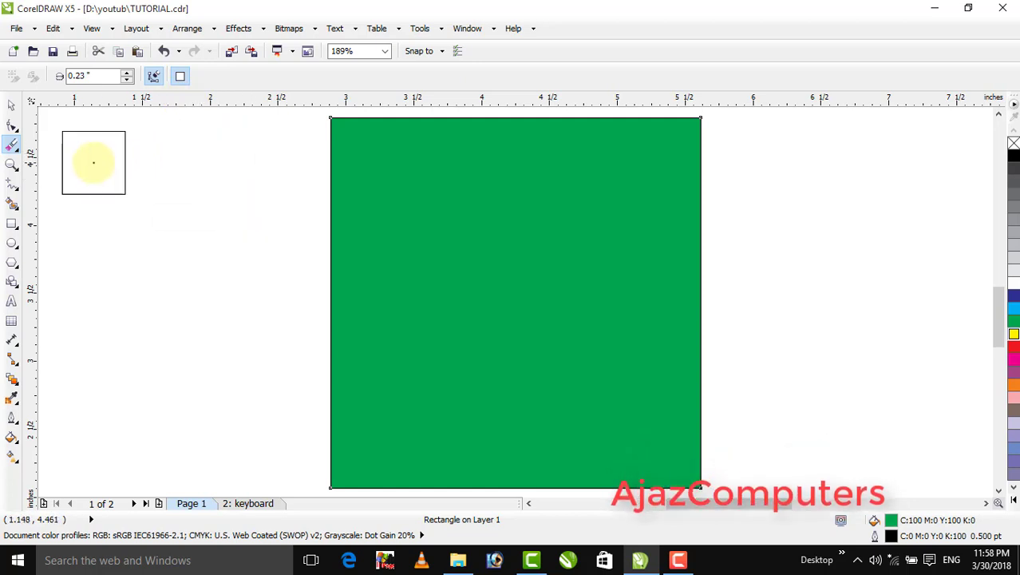
- Leave the Eraser tool and delete the green square from the page
{"action": "left_click", "coordinate": [10, 105]}
{"action": "left_click", "coordinate": [531, 308]}
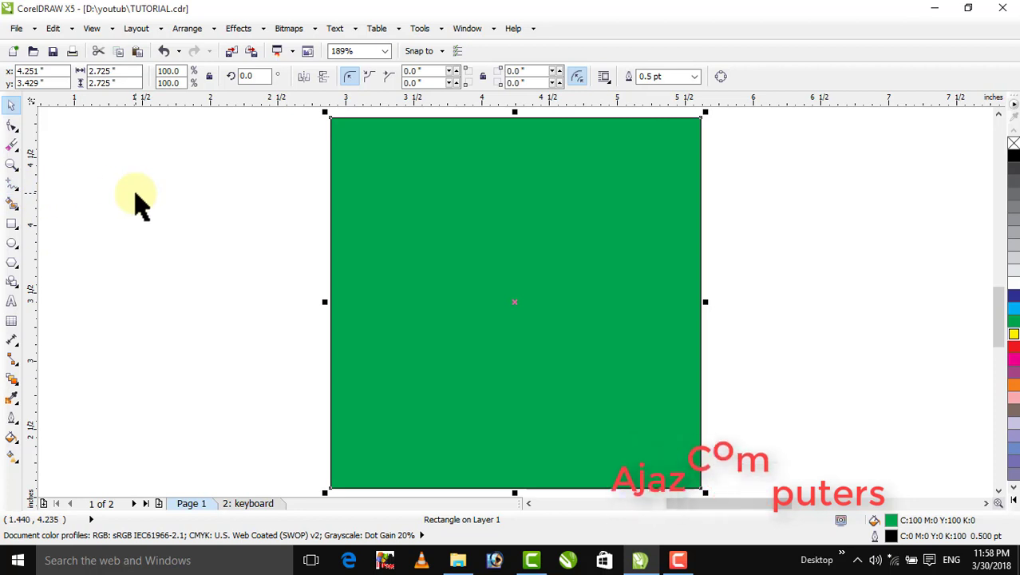
{"action": "key", "text": "Delete"}
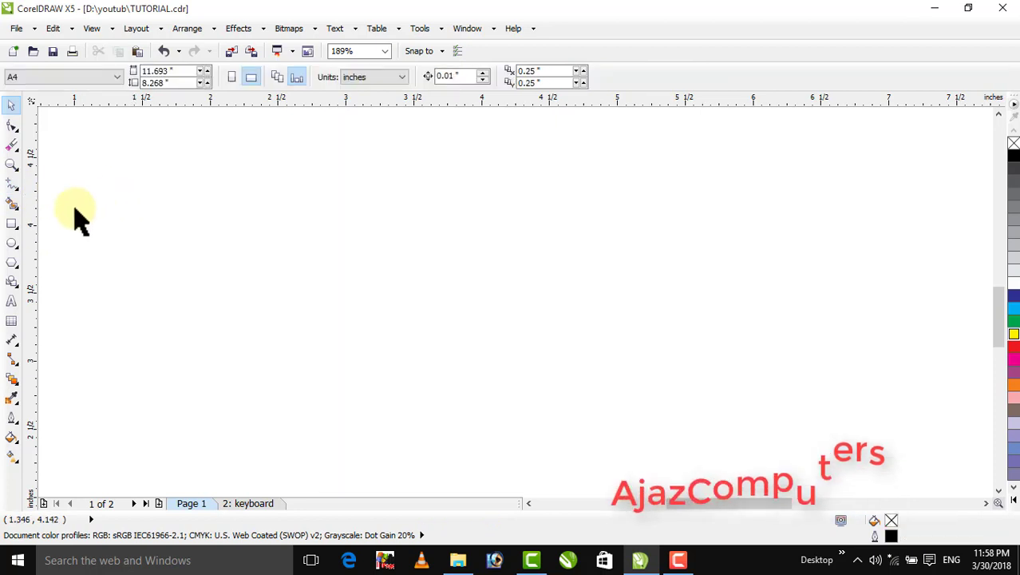
- Draw a rectangle about 2.58 by 1.26 inches on the empty page and shift it slightly down
{"action": "left_click", "coordinate": [12, 150]}
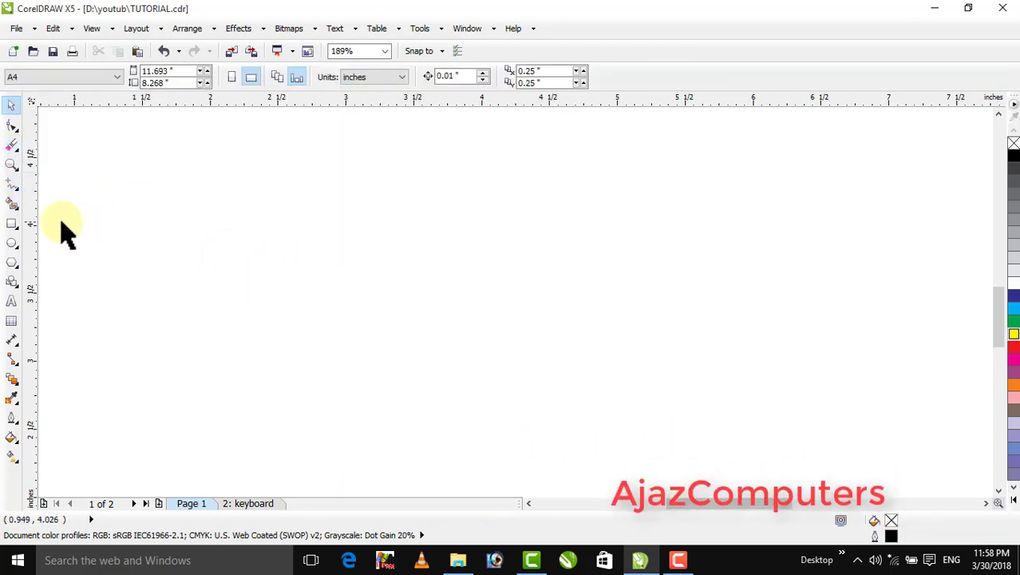
{"action": "left_click", "coordinate": [11, 225]}
{"action": "mouse_move", "coordinate": [164, 174]}
{"action": "left_mouse_down"}
{"action": "mouse_move", "coordinate": [368, 356]}
{"action": "mouse_move", "coordinate": [514, 344]}
{"action": "left_mouse_up"}
{"action": "left_click", "coordinate": [11, 105]}
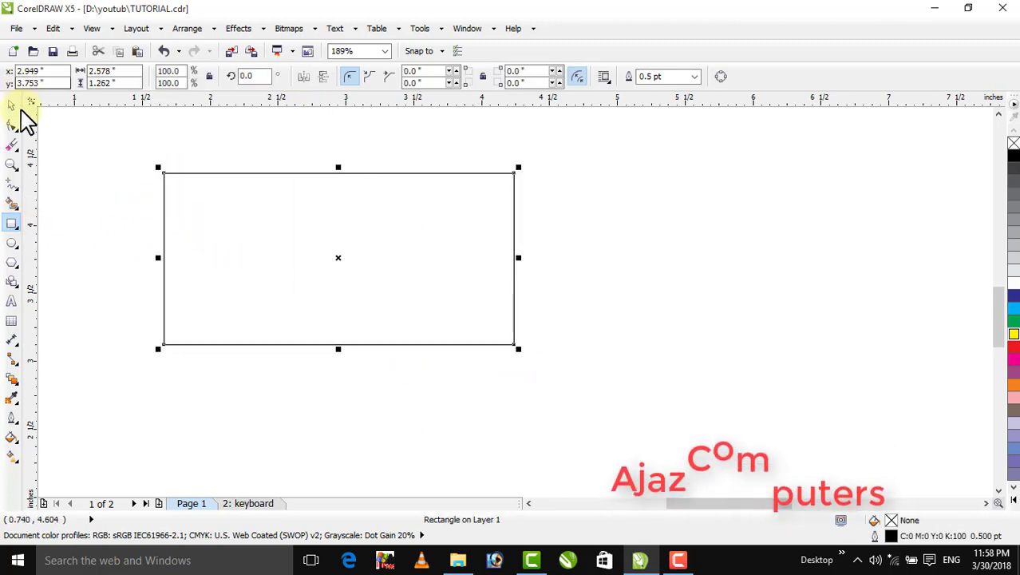
{"action": "left_click", "coordinate": [164, 132]}
{"action": "left_click_drag", "start_coordinate": [319, 265], "coordinate": [327, 287]}
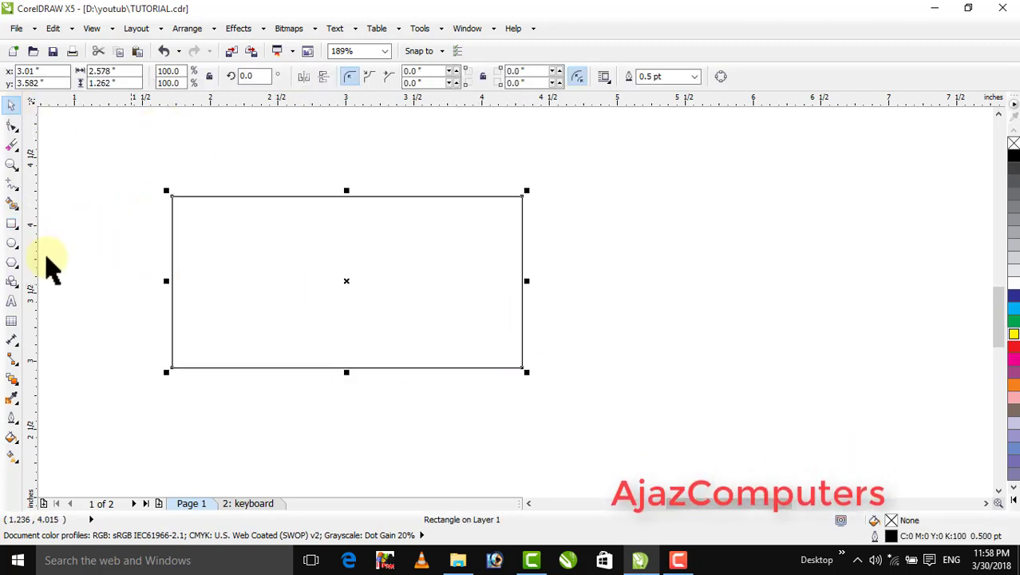
- Draw a circle about 1.26 inches in diameter centred on the rectangle's right edge and select it
{"action": "left_click", "coordinate": [12, 242]}
{"action": "left_click_drag", "start_coordinate": [591, 209], "coordinate": [589, 213]}
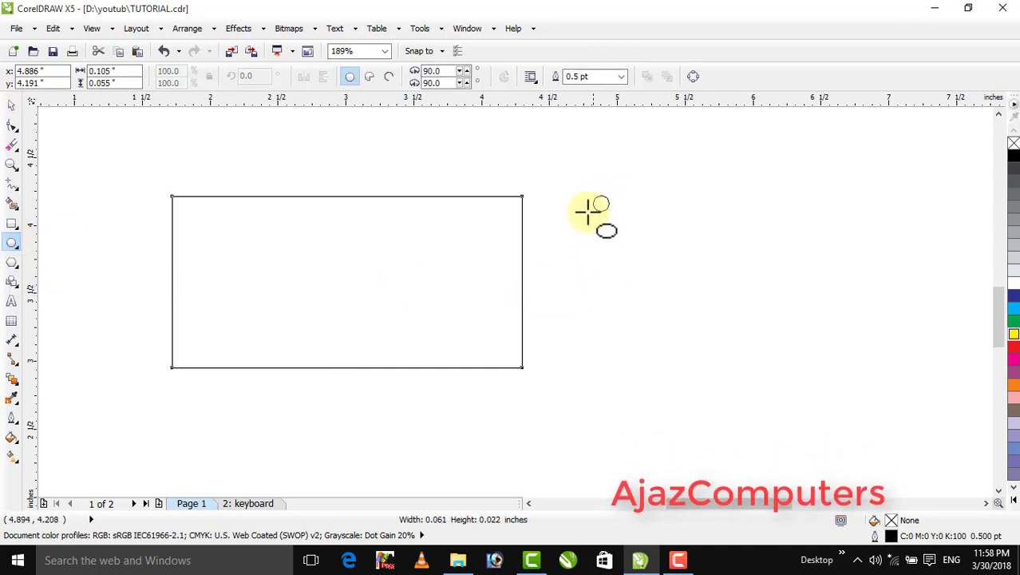
{"action": "left_click_drag", "start_coordinate": [558, 318], "coordinate": [550, 361]}
{"action": "left_click", "coordinate": [11, 105]}
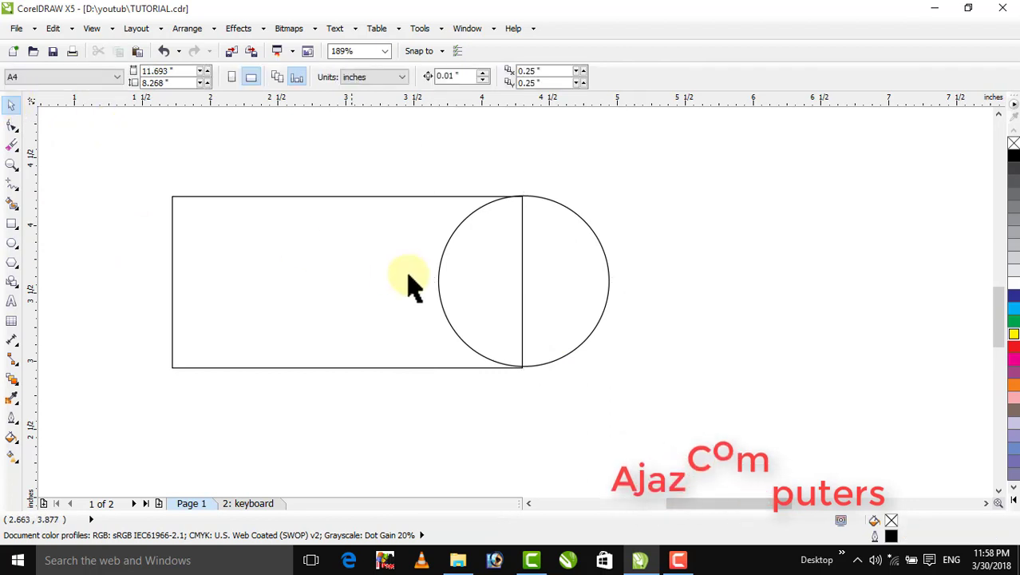
{"action": "left_click", "coordinate": [439, 281]}
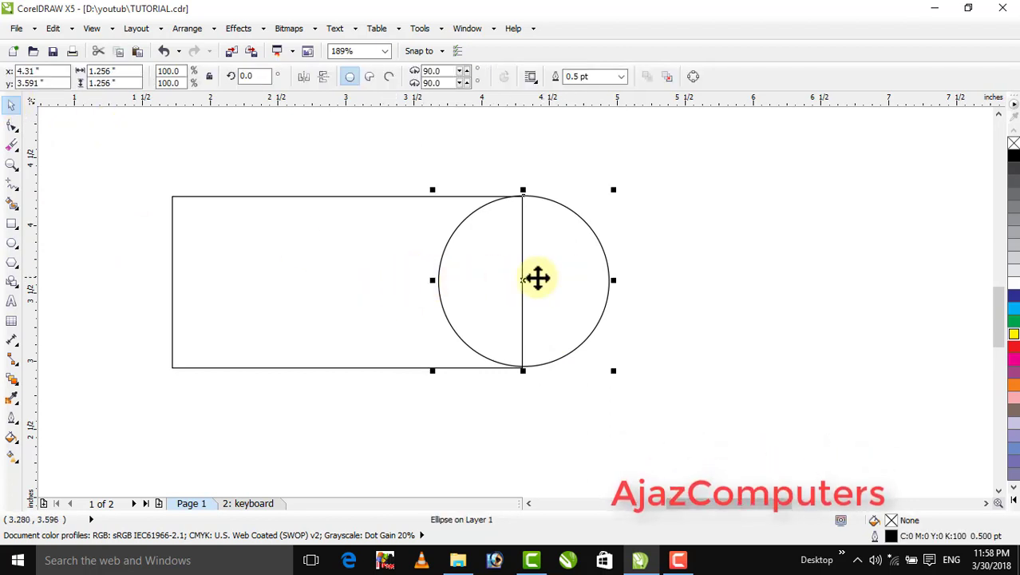
- Remove the overlapping inner segments of the circle and rectangle with the Virtual Segment Delete tool
{"action": "left_click", "coordinate": [10, 184]}
{"action": "left_click", "coordinate": [12, 145]}
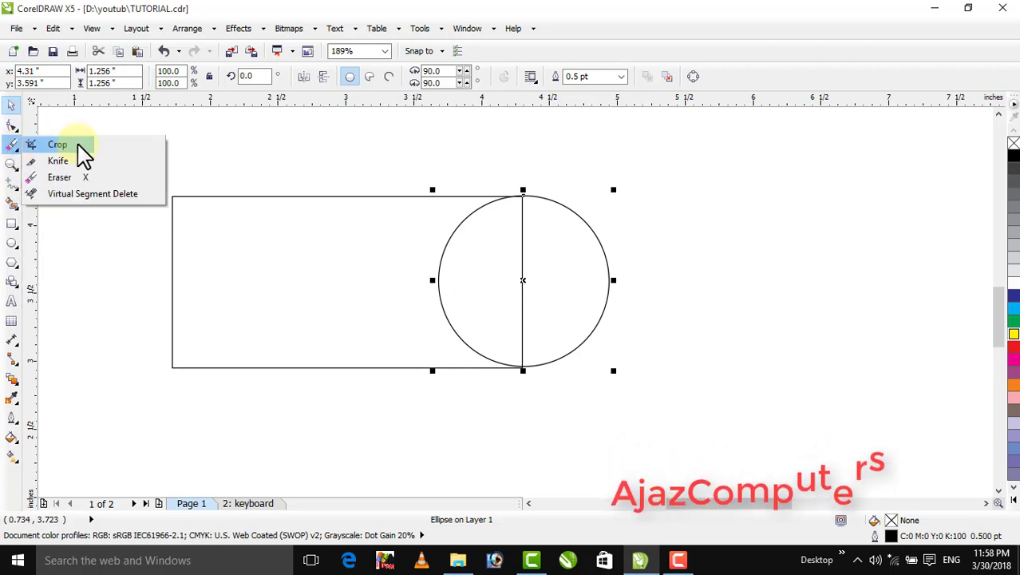
{"action": "left_click", "coordinate": [62, 197]}
{"action": "left_click_drag", "start_coordinate": [379, 274], "coordinate": [559, 274]}
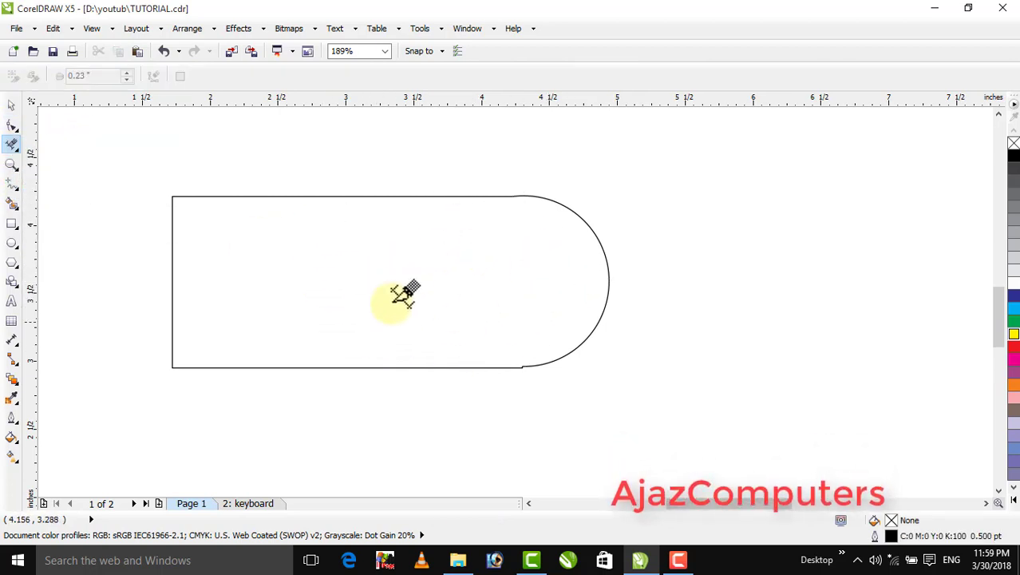
- Move the remaining arc and the open rectangle apart from each other
{"action": "left_click", "coordinate": [11, 104]}
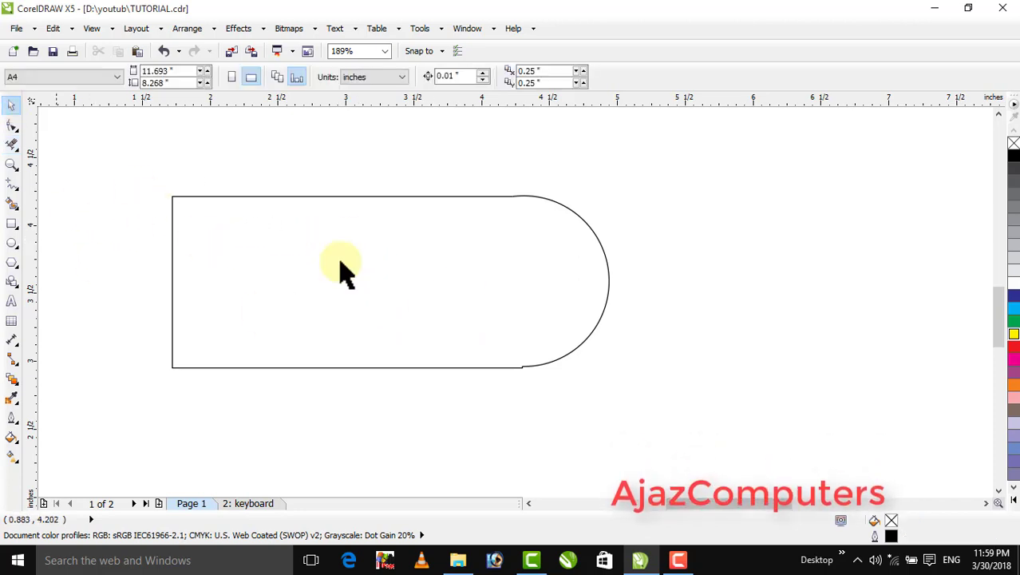
{"action": "left_click_drag", "start_coordinate": [552, 318], "coordinate": [748, 344]}
{"action": "left_click_drag", "start_coordinate": [323, 304], "coordinate": [275, 338]}
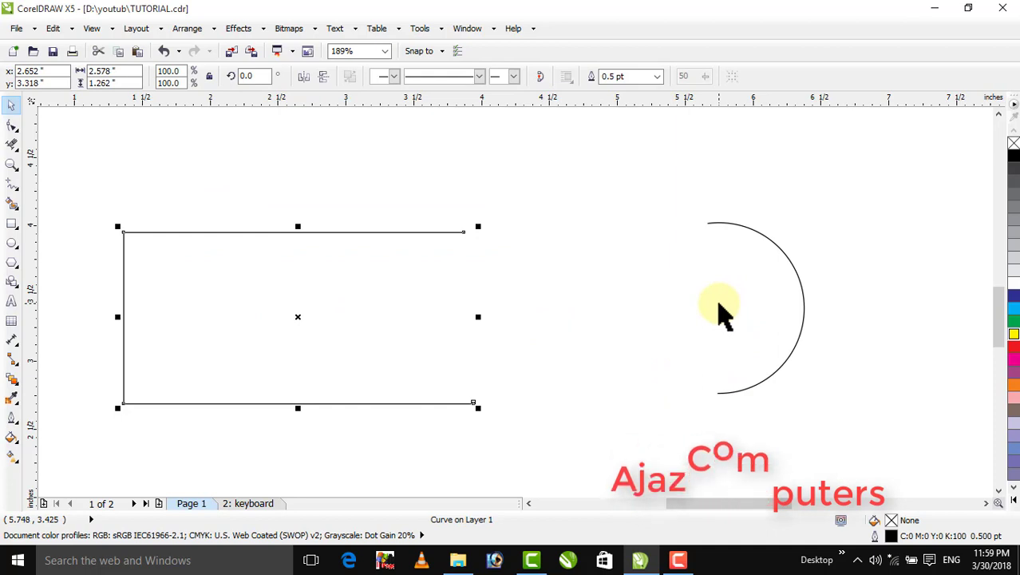
- Undo the separation and the segment deletion of the circle and rectangle, and clear the selection
{"action": "key", "text": "ctrl+z"}
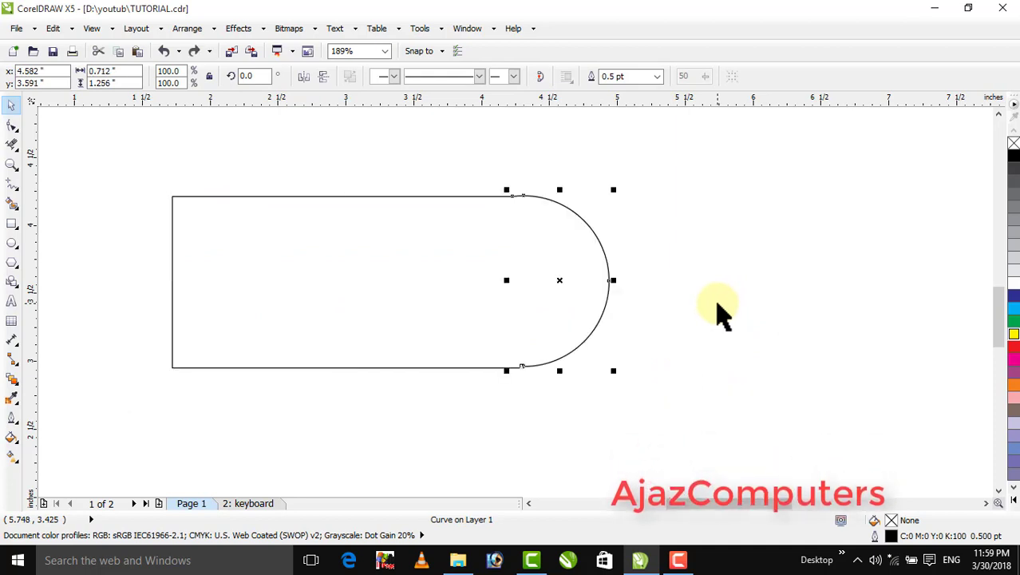
{"action": "key", "text": "ctrl+z"}
{"action": "left_click", "coordinate": [690, 289]}
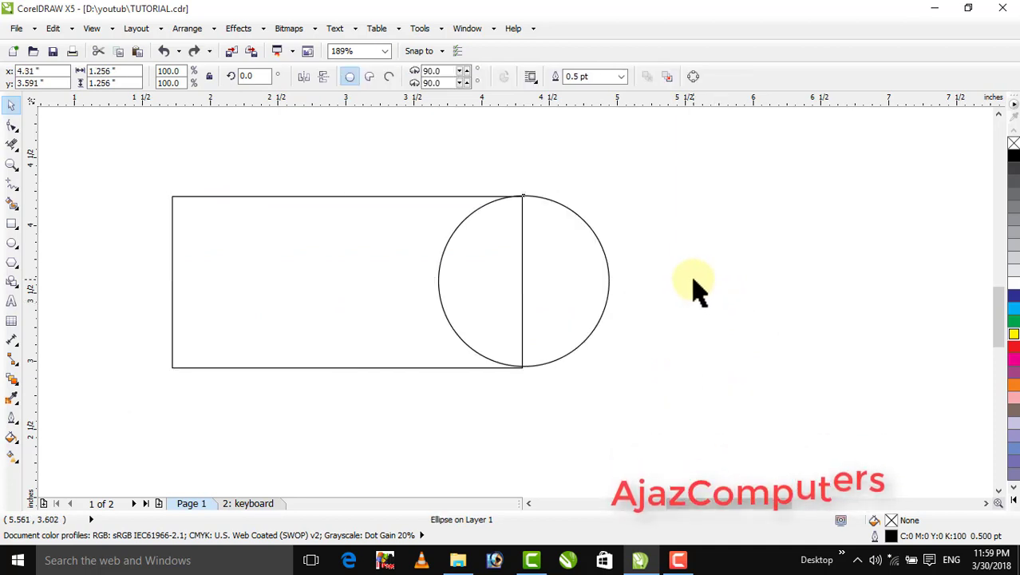
{"action": "left_click", "coordinate": [361, 221]}
{"action": "left_click", "coordinate": [624, 209]}
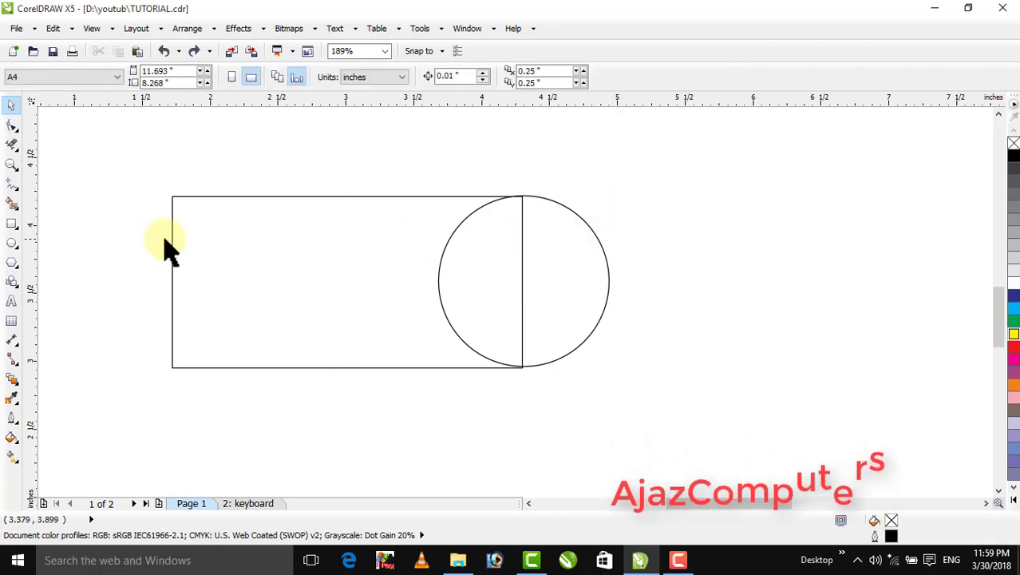
- Delete the circle's inner arc and the rectangle's right edge again with the Virtual Segment Delete tool
{"action": "left_click", "coordinate": [12, 189]}
{"action": "mouse_move", "coordinate": [9, 170]}
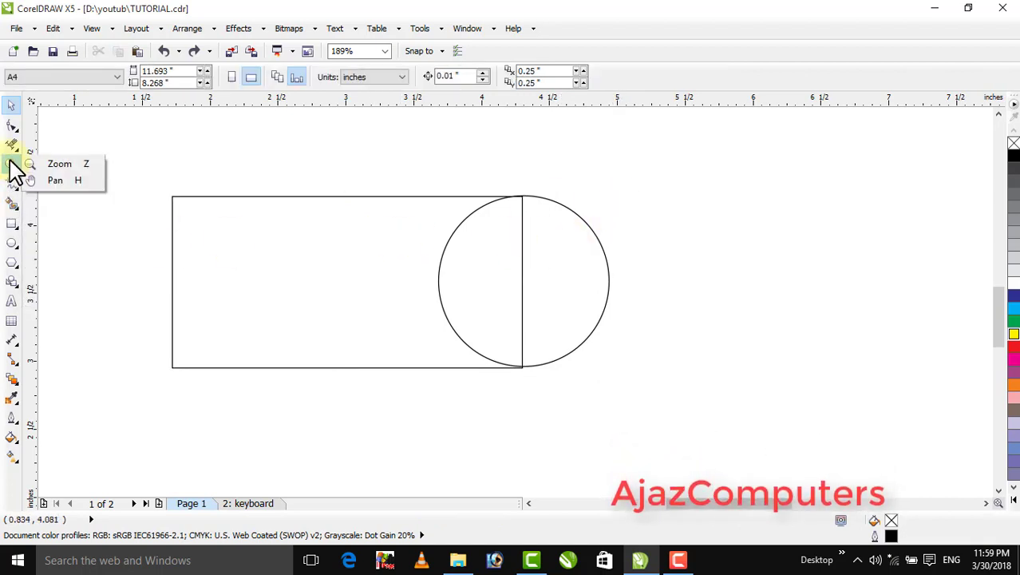
{"action": "left_click", "coordinate": [12, 148]}
{"action": "left_click", "coordinate": [94, 193]}
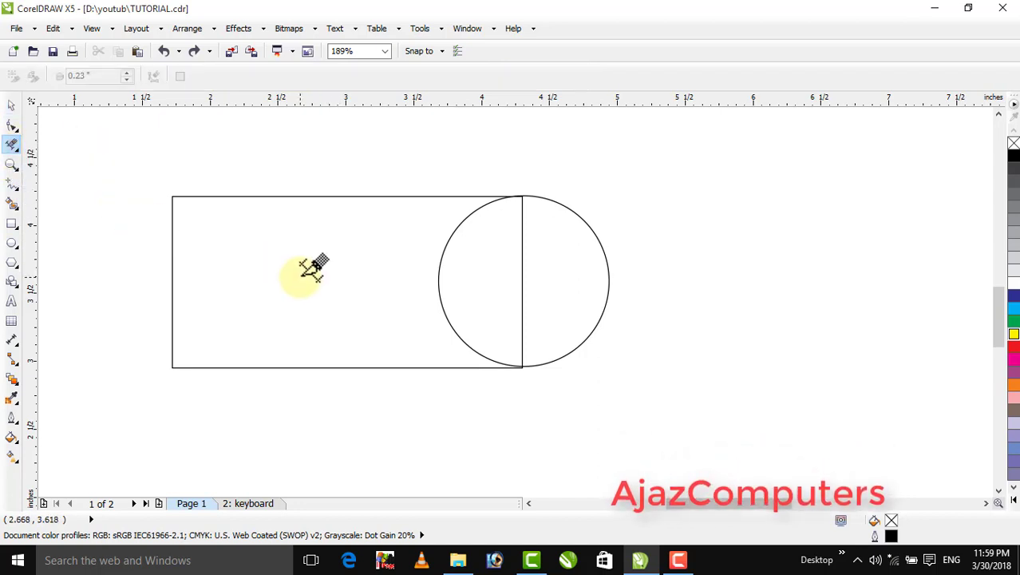
{"action": "left_click_drag", "start_coordinate": [300, 278], "coordinate": [533, 277]}
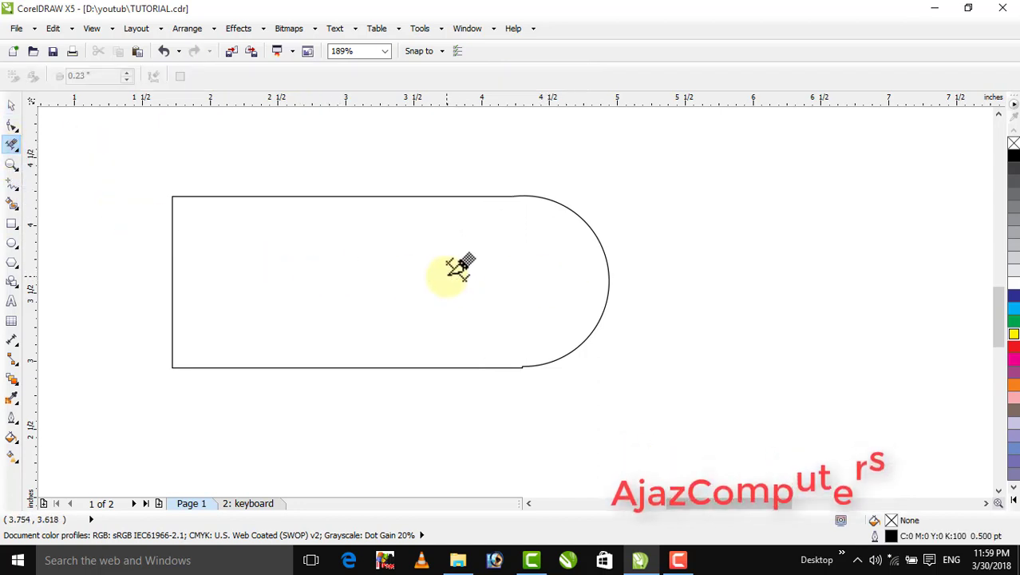
- Select both remaining curves and set their fill and outline to red (C:0 M:100 Y:100 K:0)
{"action": "left_click", "coordinate": [11, 105]}
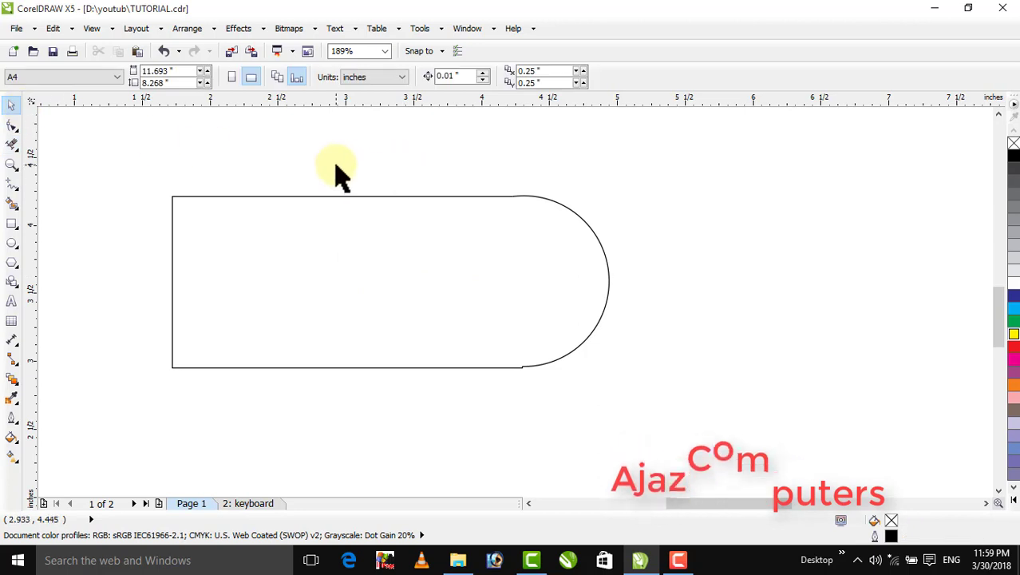
{"action": "left_click", "coordinate": [444, 243]}
{"action": "left_click", "coordinate": [155, 198]}
{"action": "left_click_drag", "start_coordinate": [109, 155], "coordinate": [825, 414]}
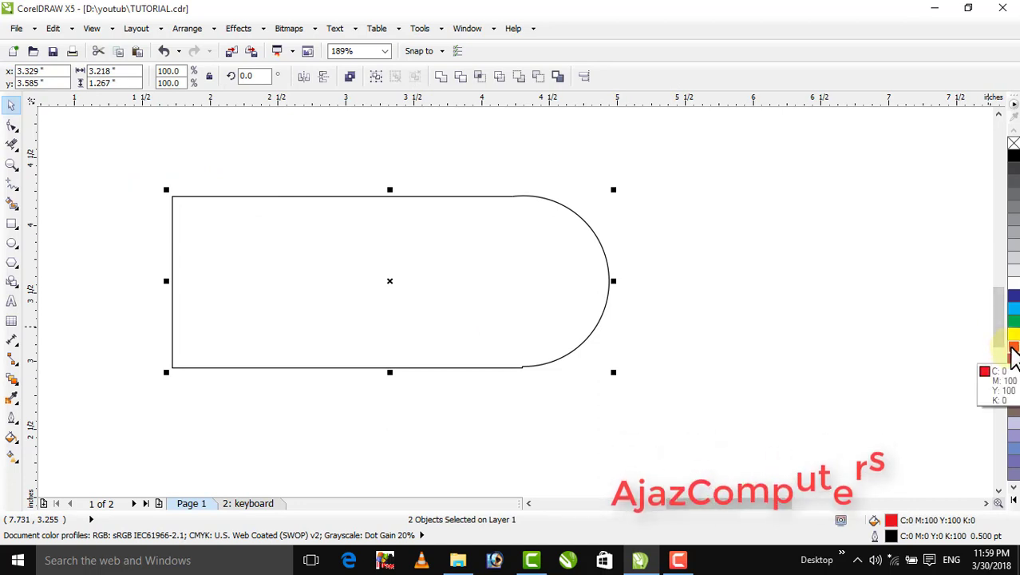
{"action": "right_click", "coordinate": [1013, 348]}
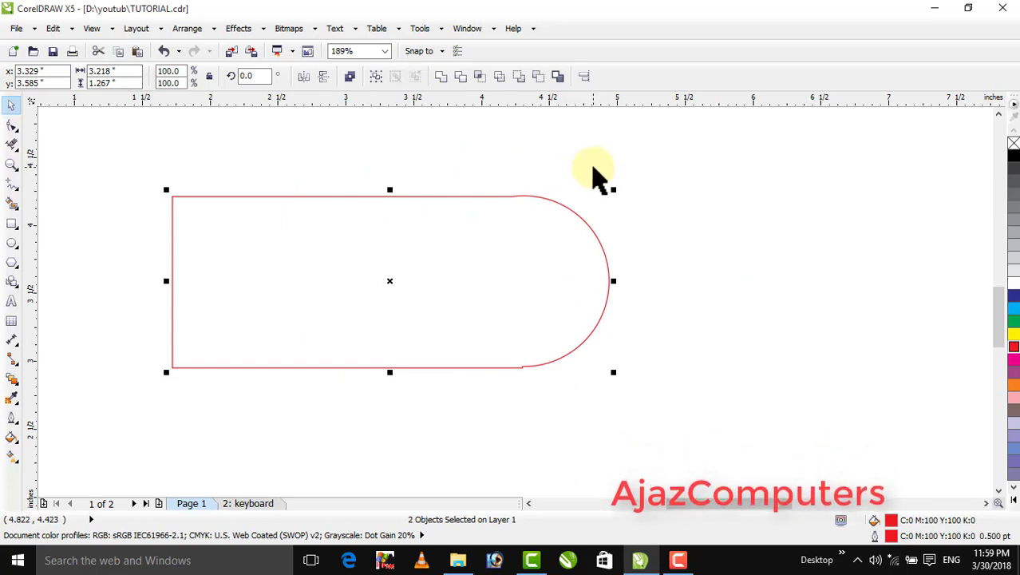
- Smart-fill the enclosed outline in blue-grey with a 0.5 pt black outline and move the filled shape aside
{"action": "left_click", "coordinate": [12, 204]}
{"action": "left_click", "coordinate": [280, 268]}
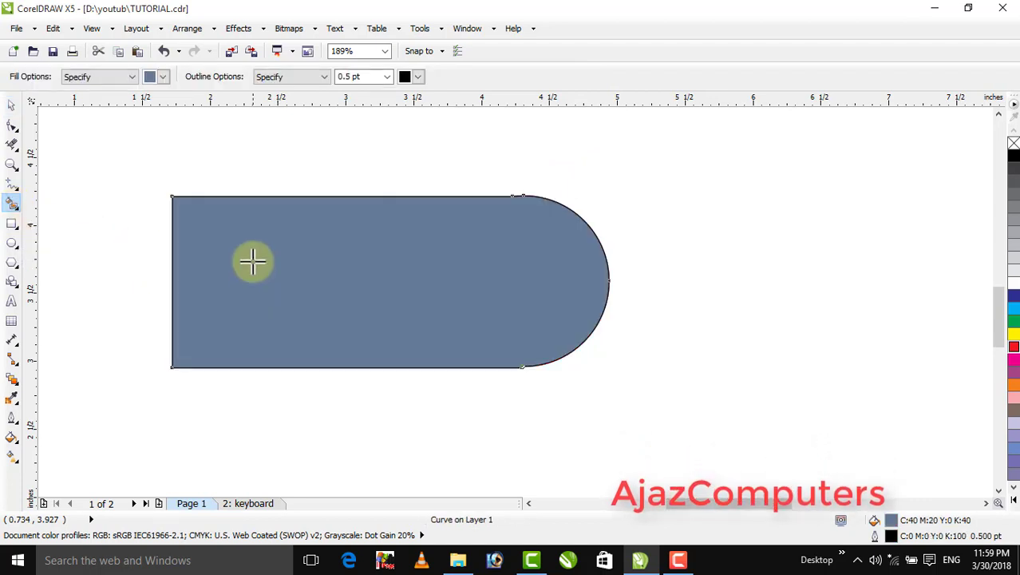
{"action": "left_click", "coordinate": [11, 104]}
{"action": "left_click_drag", "start_coordinate": [256, 275], "coordinate": [429, 377]}
- Delete the filled shape and both red curves, leaving the page empty
{"action": "key", "text": "Delete"}
{"action": "left_click", "coordinate": [337, 287]}
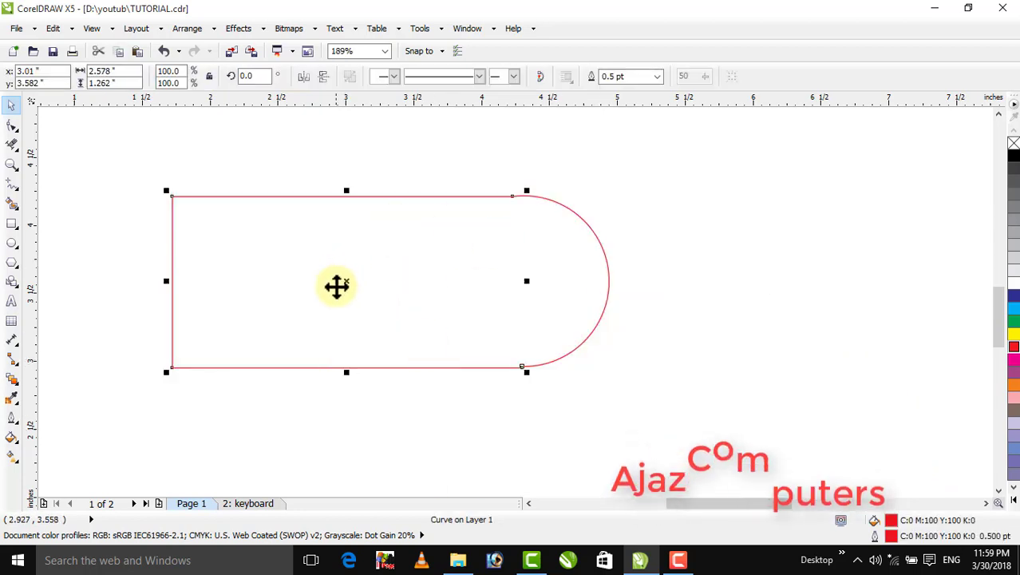
{"action": "key", "text": "Delete"}
{"action": "left_click", "coordinate": [535, 297]}
{"action": "key", "text": "Delete"}
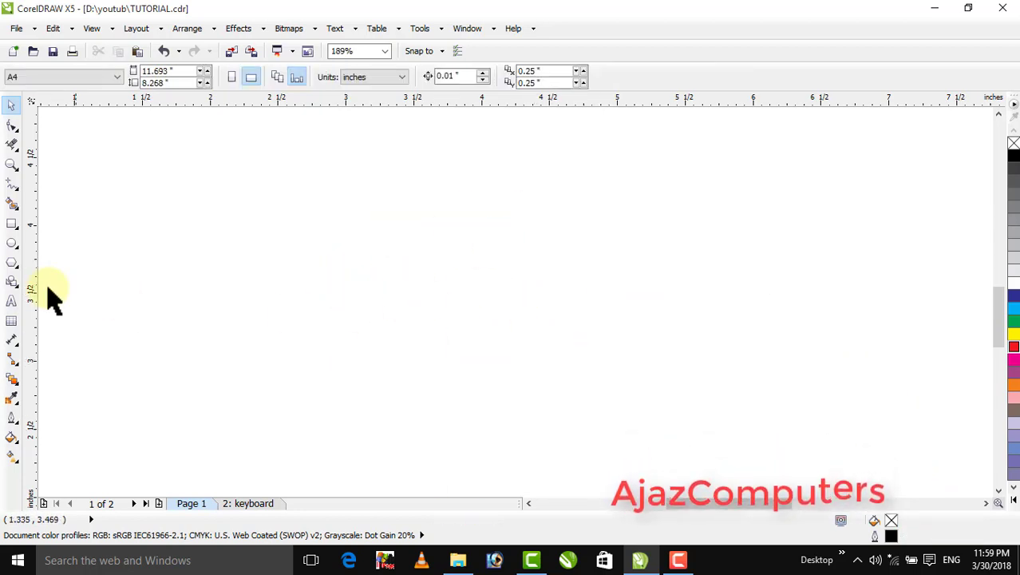
{"action": "left_click", "coordinate": [17, 228]}
{"action": "left_click", "coordinate": [175, 186]}
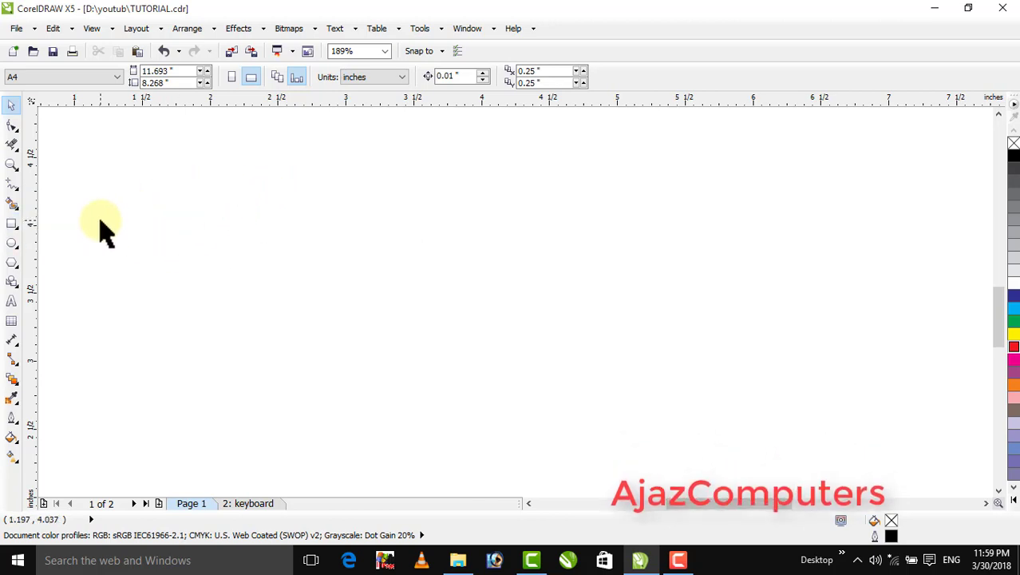
- Draw a narrow upright rectangle about 0.165 by 1.57 inches and place a copy beside it with a small gap
{"action": "left_click", "coordinate": [17, 224]}
{"action": "left_click_drag", "start_coordinate": [272, 201], "coordinate": [293, 414]}
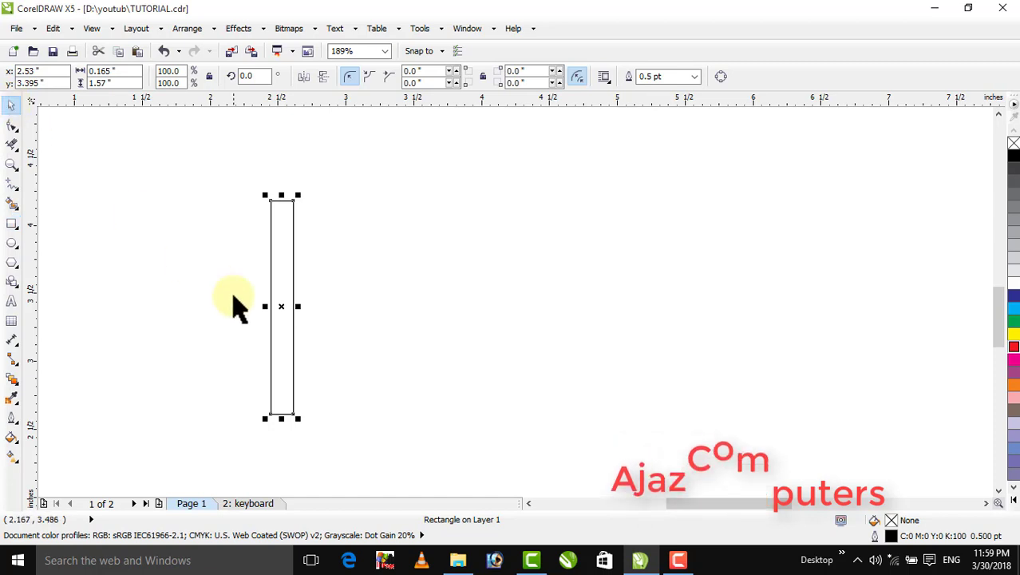
{"action": "left_click_drag", "start_coordinate": [294, 313], "coordinate": [300, 313]}
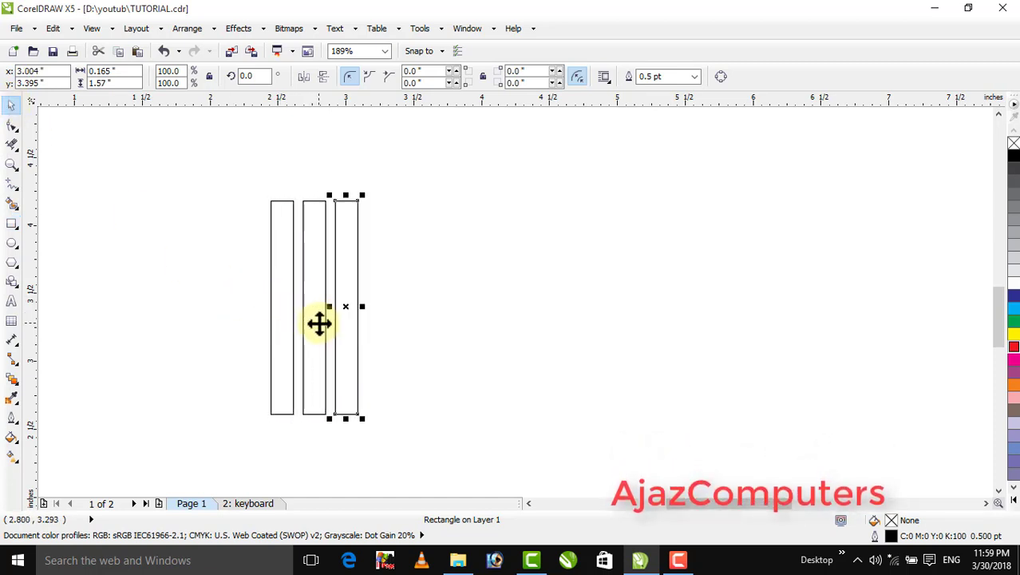
- Repeat the duplication to build a row of 18 evenly spaced upright rectangles, and clear the selection
{"action": "key", "text": "ctrl+d"}
{"action": "key", "text": "ctrl+d"}
{"action": "key", "text": "ctrl+d"}
{"action": "key", "text": "ctrl+d"}
{"action": "key", "text": "ctrl+d"}
{"action": "key", "text": "ctrl+d"}
{"action": "key", "text": "ctrl+d"}
{"action": "key", "text": "ctrl+d"}
{"action": "key", "text": "ctrl+d"}
{"action": "key", "text": "ctrl+d"}
{"action": "key", "text": "ctrl+d"}
{"action": "key", "text": "ctrl+d"}
{"action": "key", "text": "ctrl+d"}
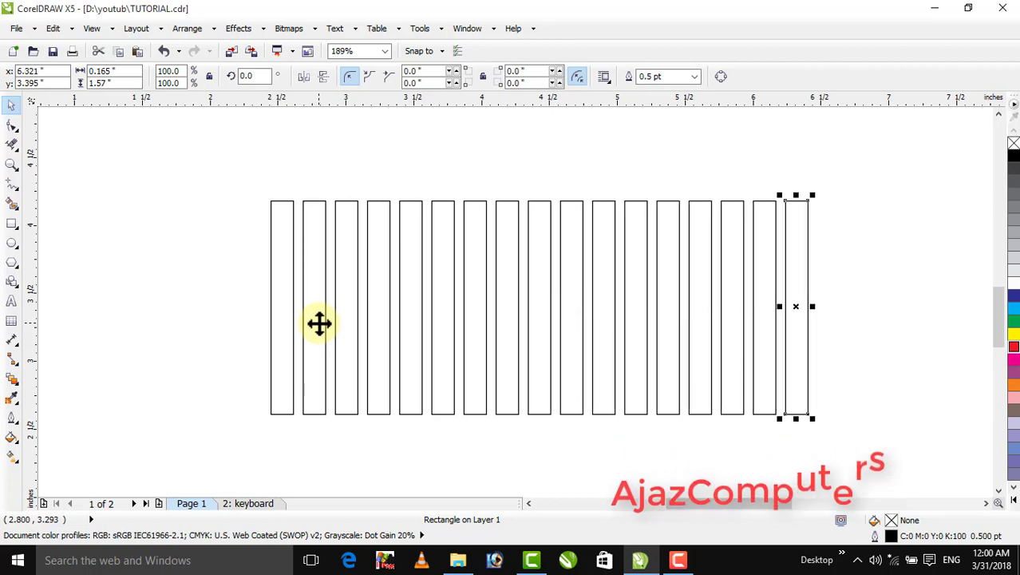
{"action": "key", "text": "F4"}
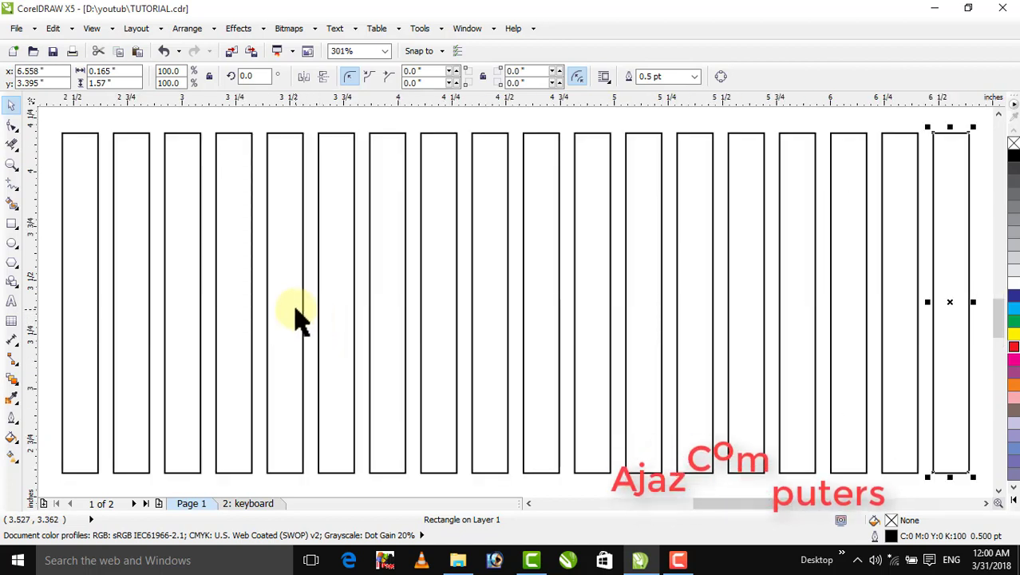
{"action": "key", "text": "Escape"}
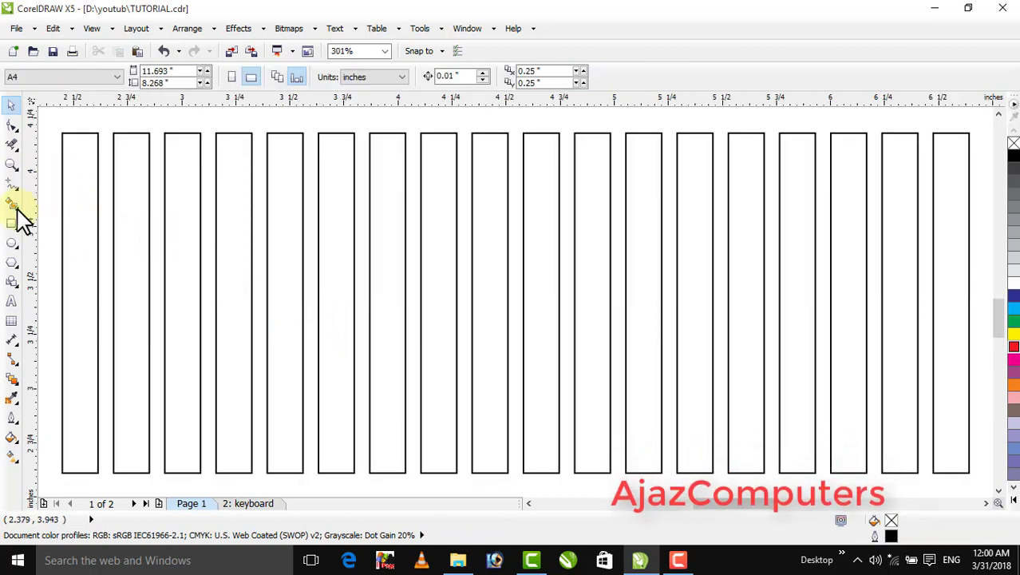
- Draw a wide rectangle about 4.433 by 1.169 inches across the row, leaving the upright rectangles' ends sticking out
{"action": "left_click", "coordinate": [14, 224]}
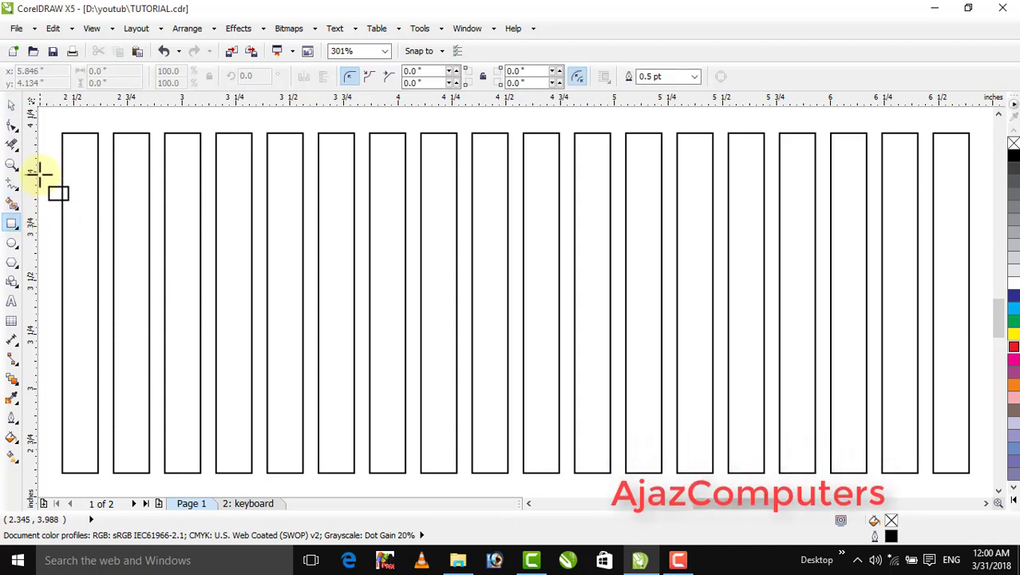
{"action": "mouse_move", "coordinate": [44, 179]}
{"action": "left_mouse_down"}
{"action": "mouse_move", "coordinate": [975, 424]}
{"action": "mouse_move", "coordinate": [903, 427]}
{"action": "left_mouse_up"}
{"action": "scroll", "coordinate": [848, 402], "scroll_direction": "down", "scroll_amount": 1}
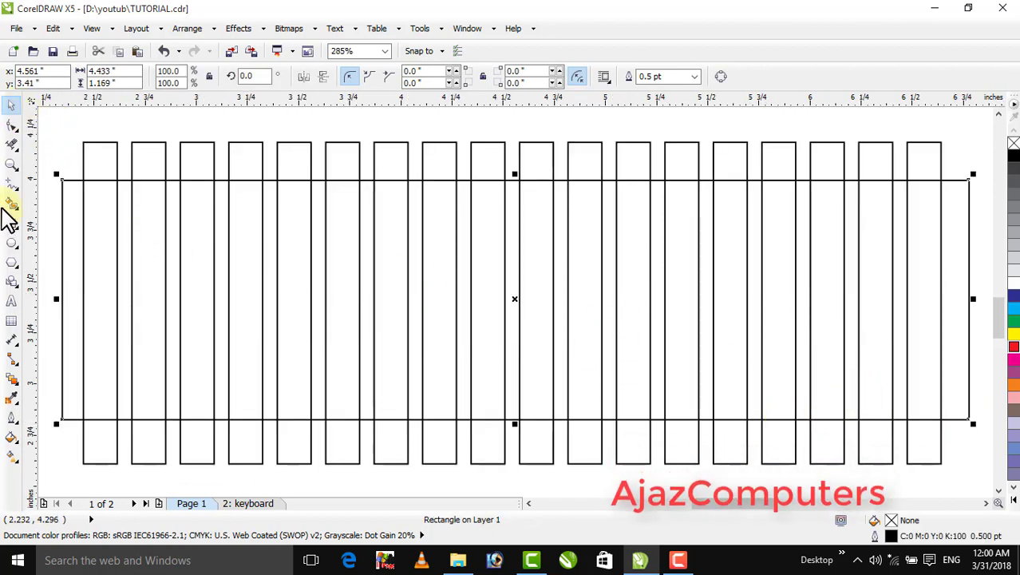
- Try deleting the facing edges between upright rectangles at every third gap inside the wide rectangle with the Virtual Segment Delete tool
{"action": "left_click", "coordinate": [10, 146]}
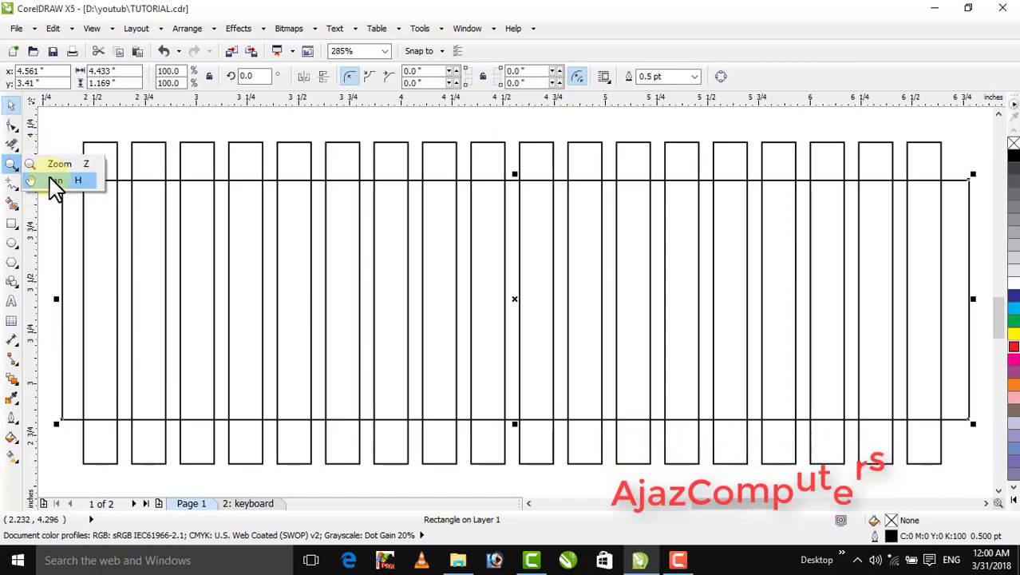
{"action": "left_click", "coordinate": [89, 194]}
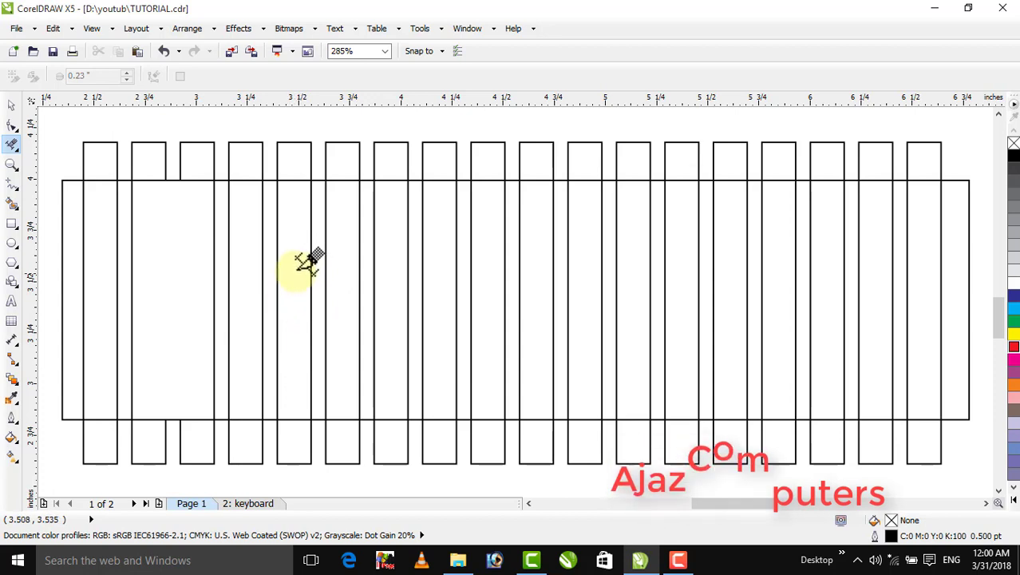
{"action": "left_click_drag", "start_coordinate": [295, 272], "coordinate": [333, 272]}
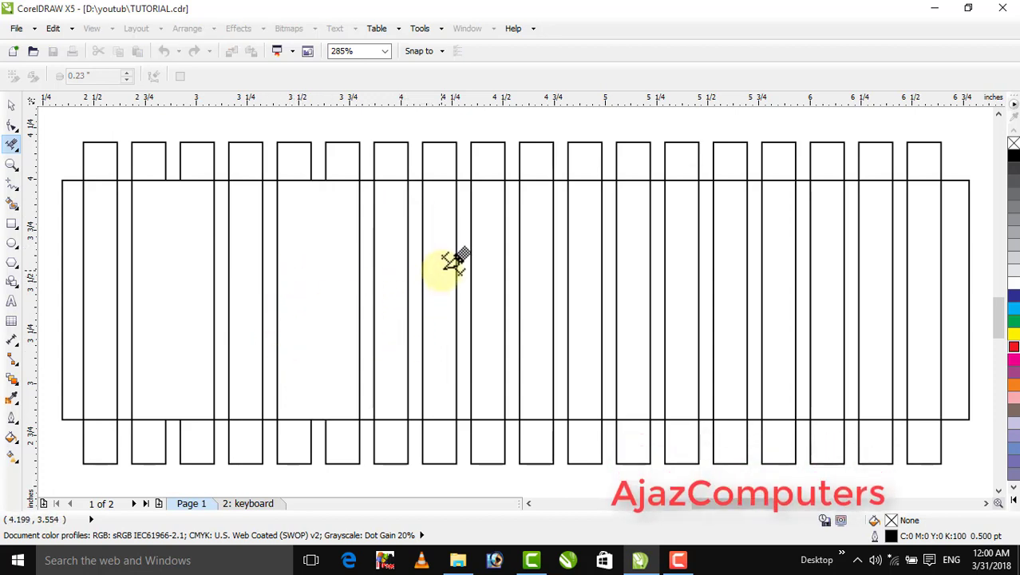
{"action": "left_click_drag", "start_coordinate": [468, 270], "coordinate": [483, 271]}
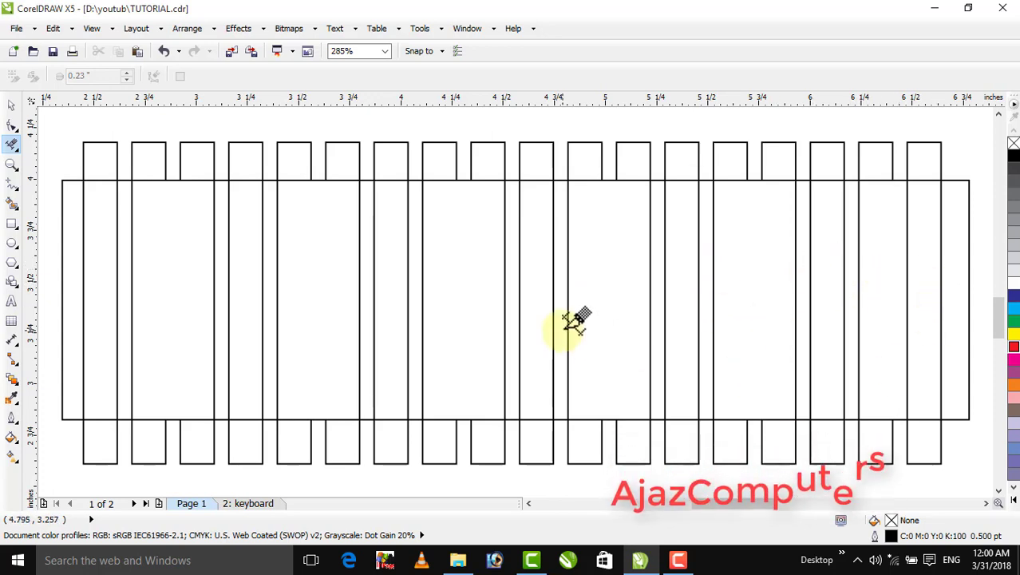
- Undo all the segment deletions inside the wide rectangle and clear the selection
{"action": "left_click", "coordinate": [11, 104]}
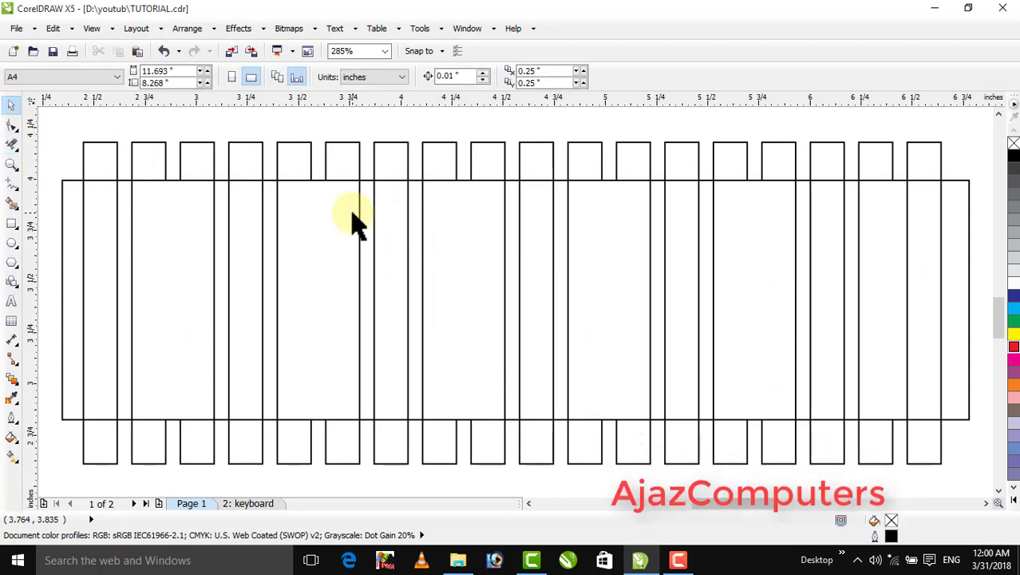
{"action": "left_click", "coordinate": [354, 216]}
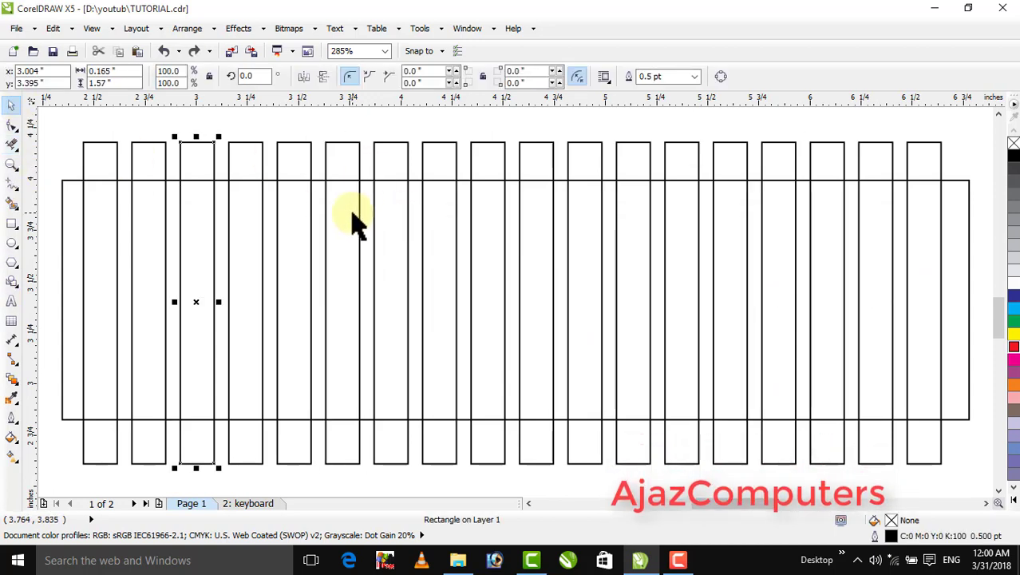
{"action": "key", "text": "ctrl+z"}
{"action": "key", "text": "ctrl+shift+z"}
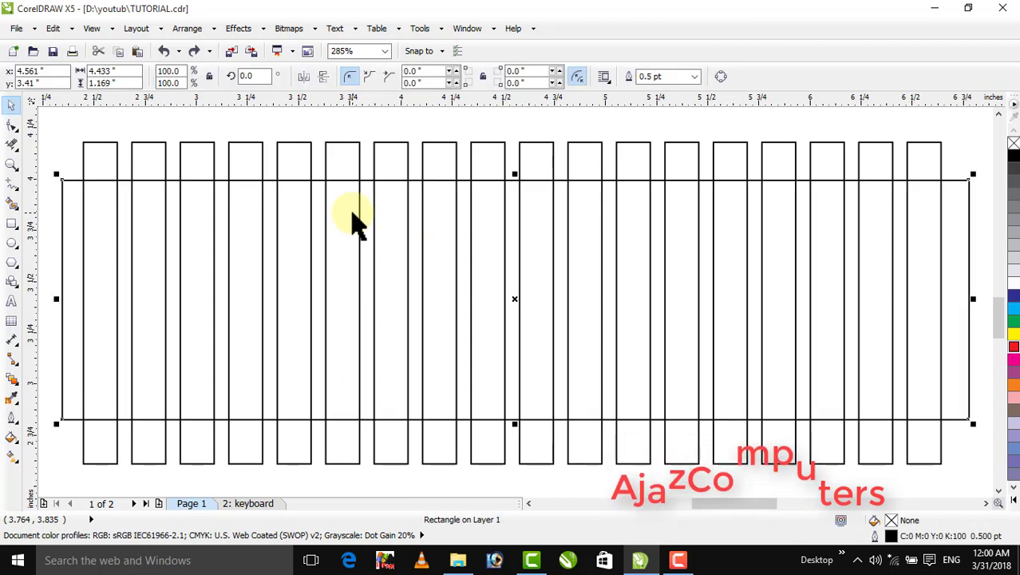
{"action": "left_click", "coordinate": [126, 137]}
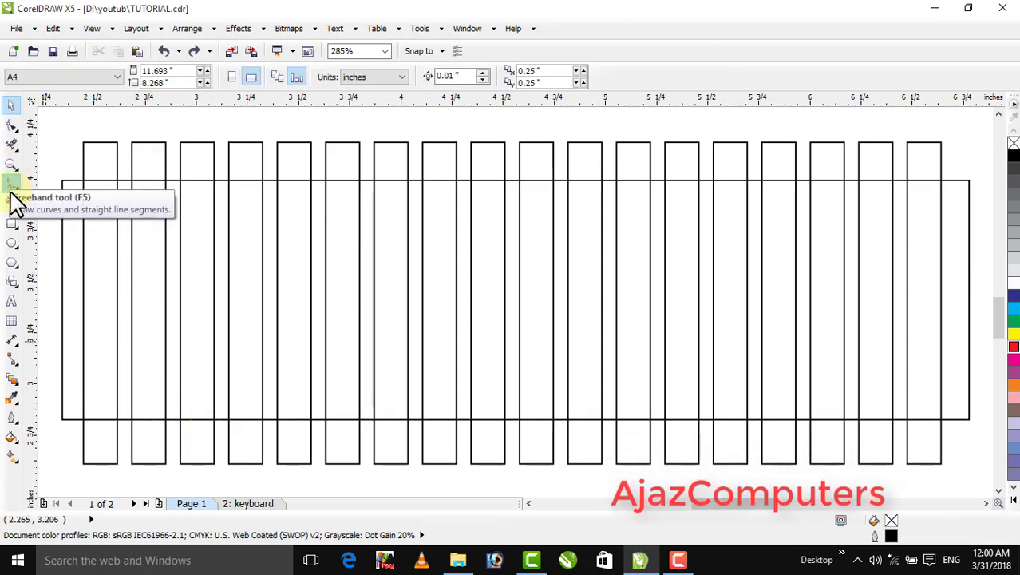
- Delete the protruding ends of the second to seventh upright rectangles, alternating top and bottom, with the Virtual Segment Delete tool
{"action": "left_click", "coordinate": [11, 144]}
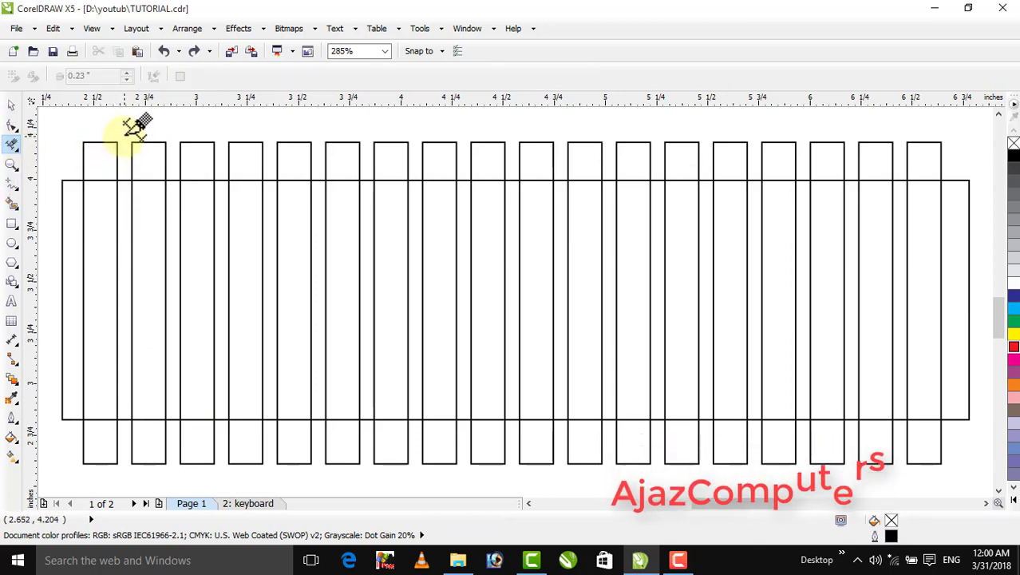
{"action": "left_click_drag", "start_coordinate": [172, 149], "coordinate": [169, 152]}
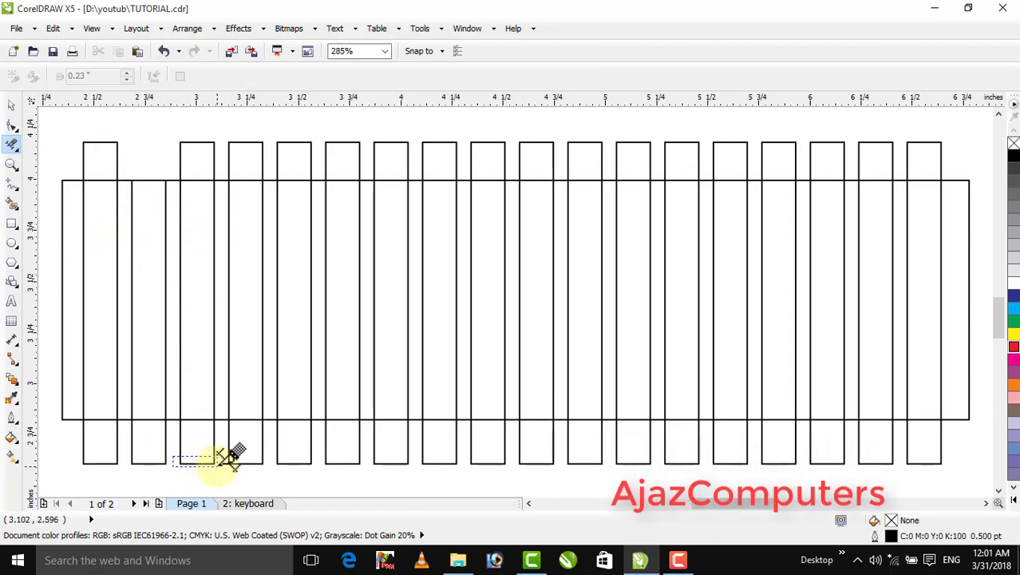
{"action": "left_click_drag", "start_coordinate": [222, 457], "coordinate": [224, 460]}
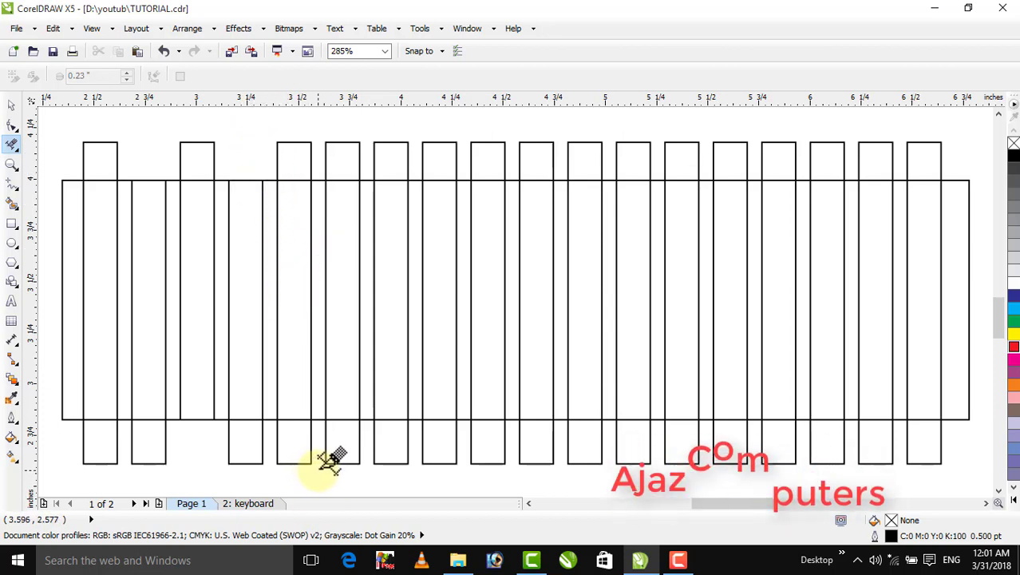
{"action": "left_click_drag", "start_coordinate": [318, 469], "coordinate": [273, 445]}
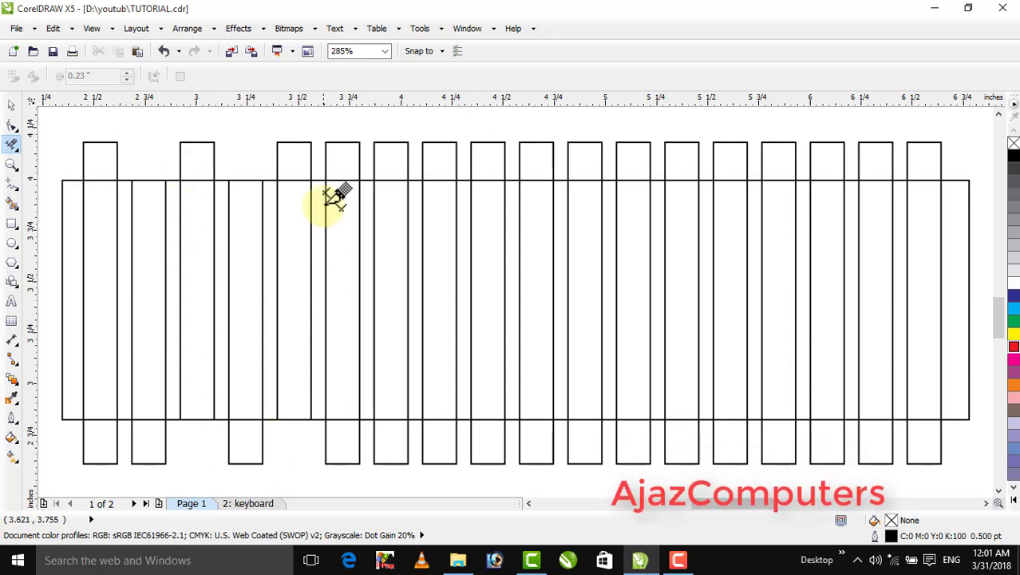
{"action": "left_click", "coordinate": [361, 146]}
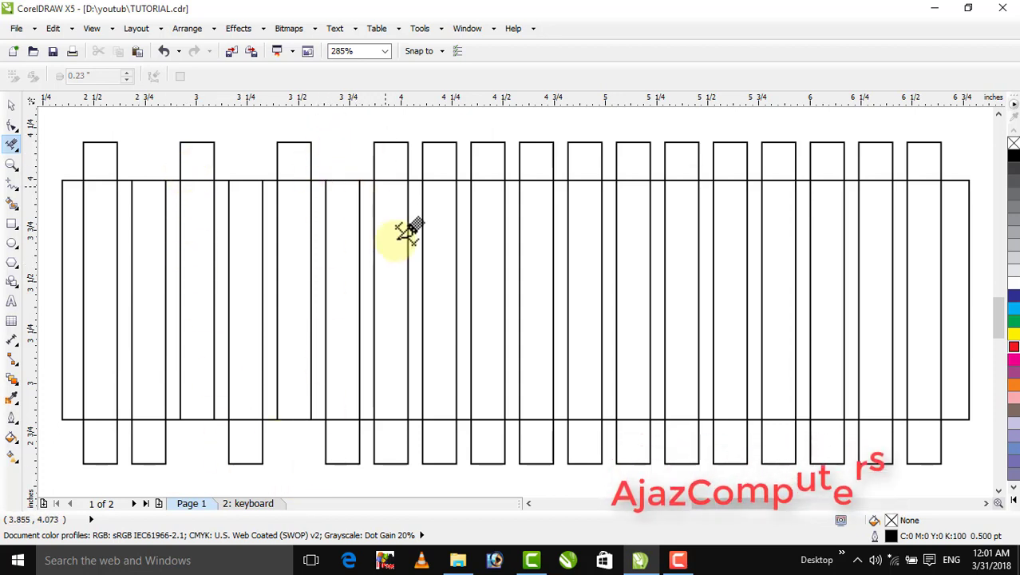
{"action": "left_click", "coordinate": [376, 438]}
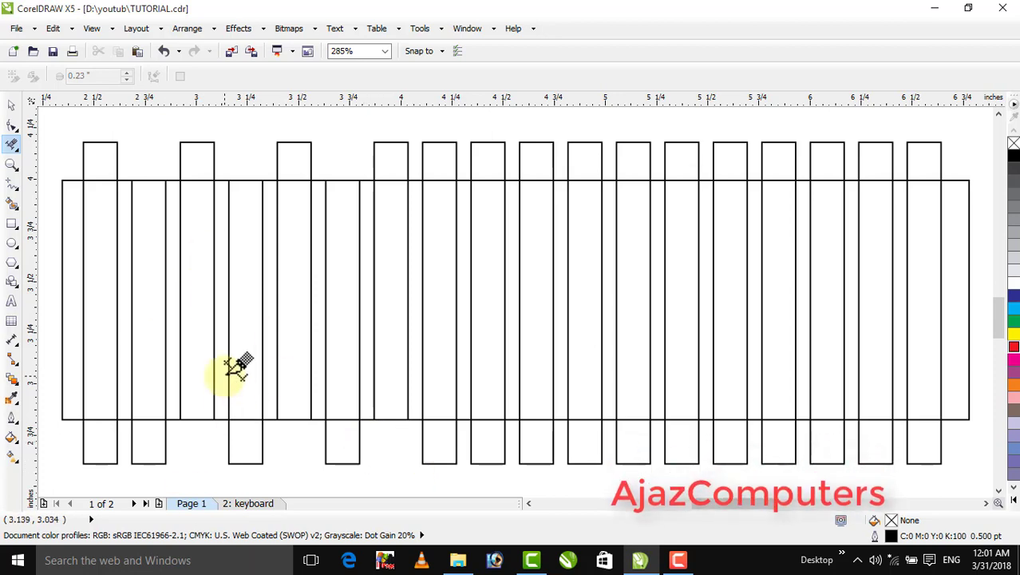
- Leave segment deletion and bring up the choice of Crop, Knife, Eraser and Virtual Segment Delete tools
{"action": "left_click", "coordinate": [11, 105]}
{"action": "left_click", "coordinate": [11, 143]}
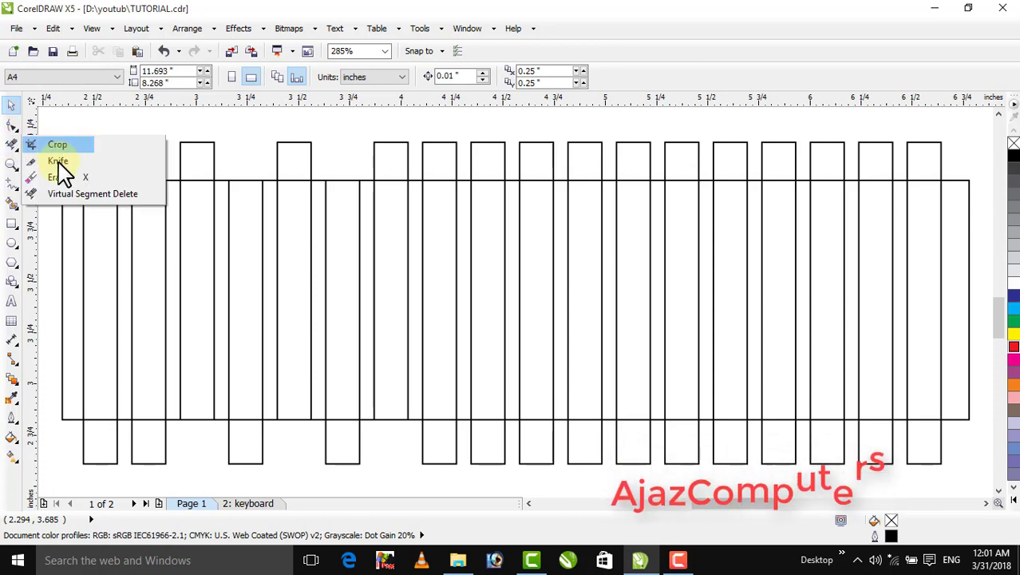